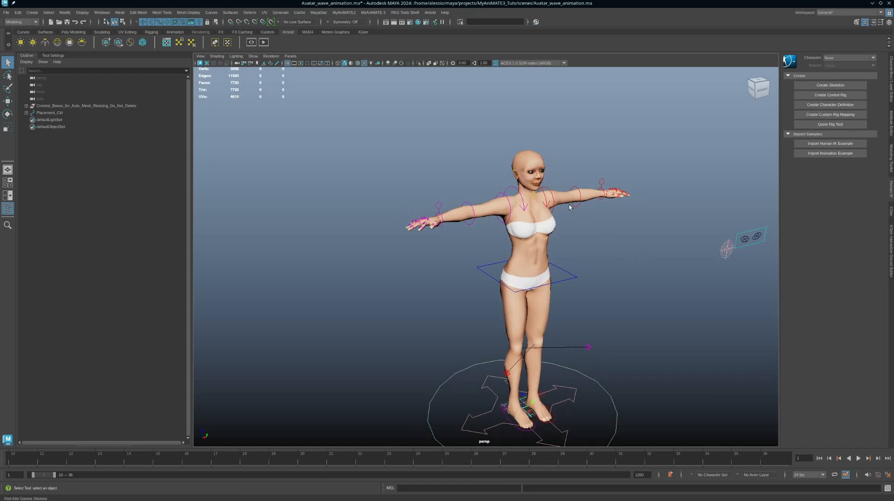
Face the avatar from the front and load the left arm FK/IK switch control into the Channel Box
alt+drag(572, 205, 552, 199)
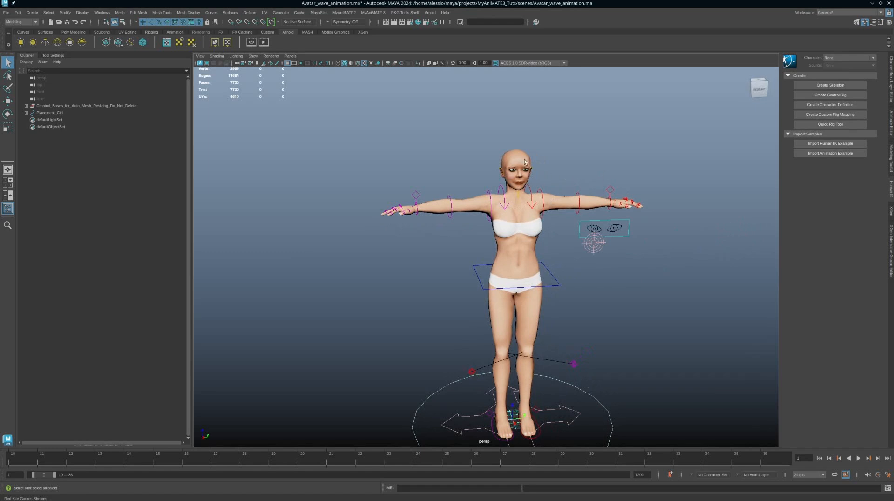
alt+middle_drag(562, 200, 557, 232)
alt+right_drag(564, 221, 624, 276)
alt+drag(625, 277, 629, 250)
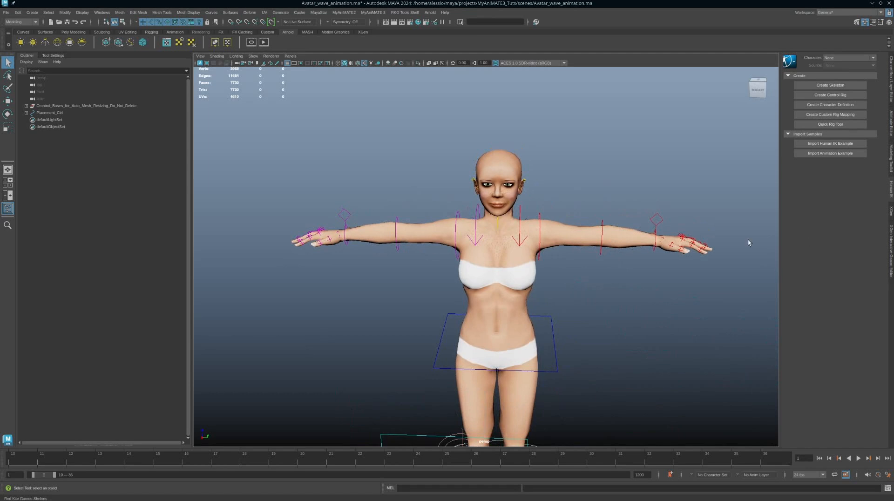
alt+drag(568, 244, 579, 246)
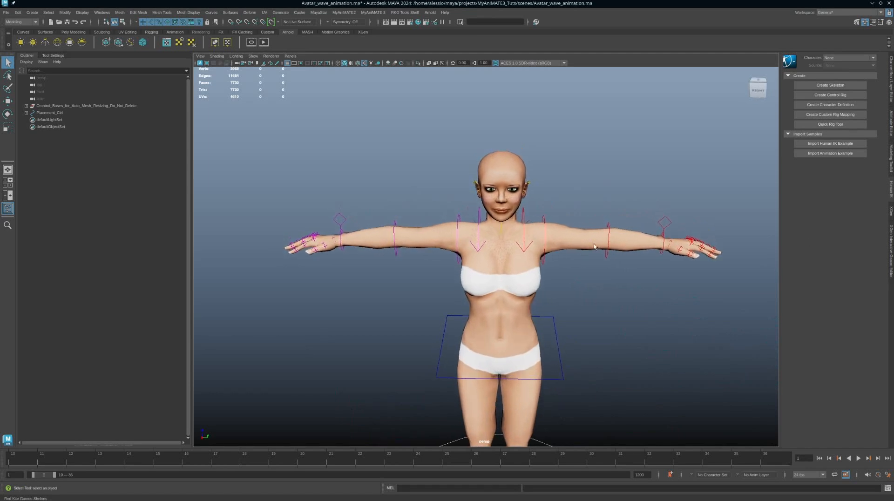
click(664, 221)
click(890, 77)
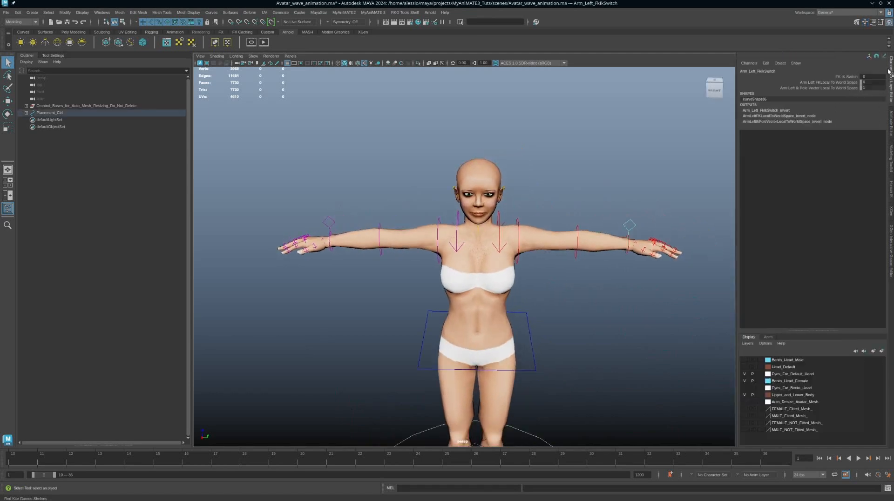
Set the left arm's FK IK Switch to 1 and lift Arm_Left_IK_ctrl up and outward
click(854, 77)
middle_drag(568, 150, 613, 145)
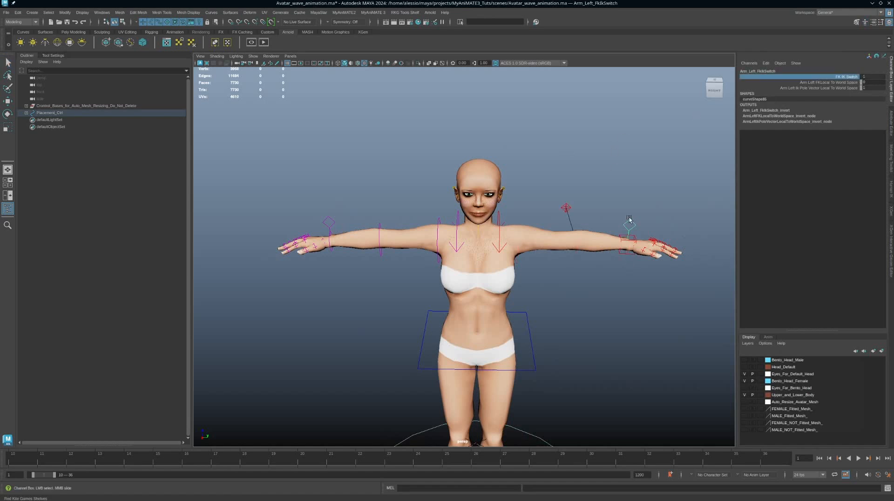
alt+drag(629, 236, 616, 228)
click(616, 228)
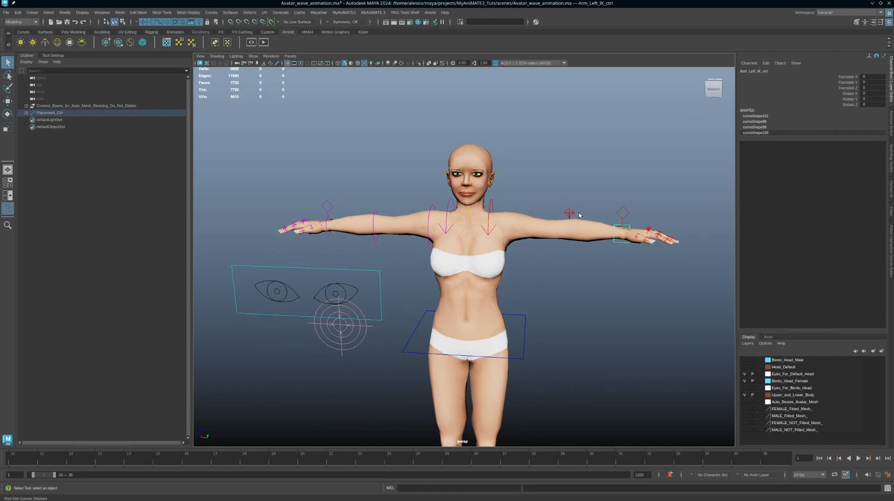
alt+drag(579, 215, 571, 222)
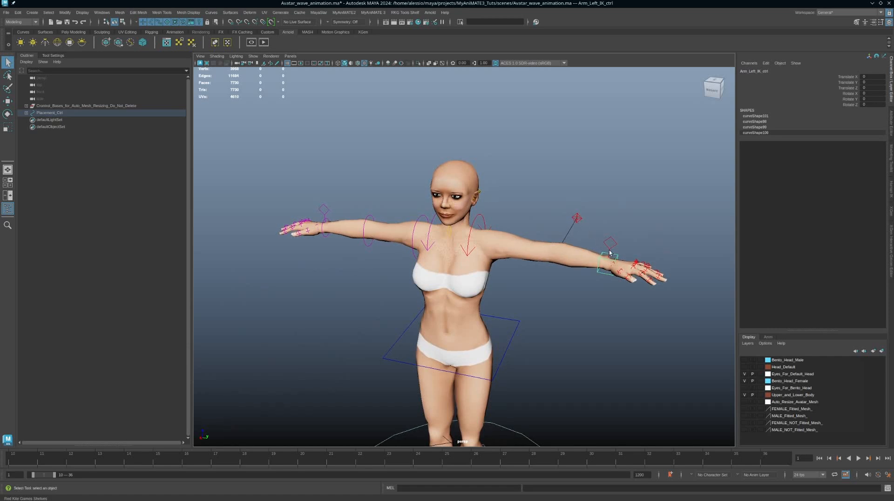
alt+drag(610, 252, 543, 131)
key(w)
key(e)
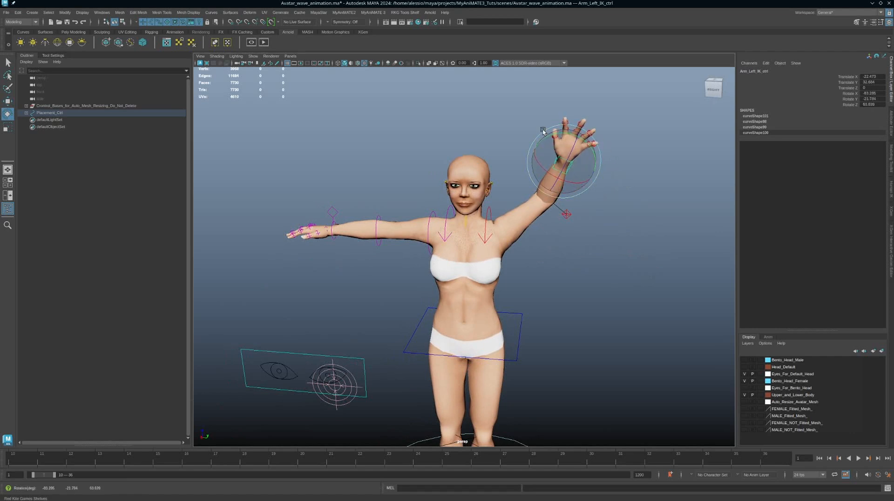
Move the elbow pole vector, then rotate the wrist IK control so the open hand stands upright
click(566, 214)
alt+drag(566, 215, 611, 247)
key(w)
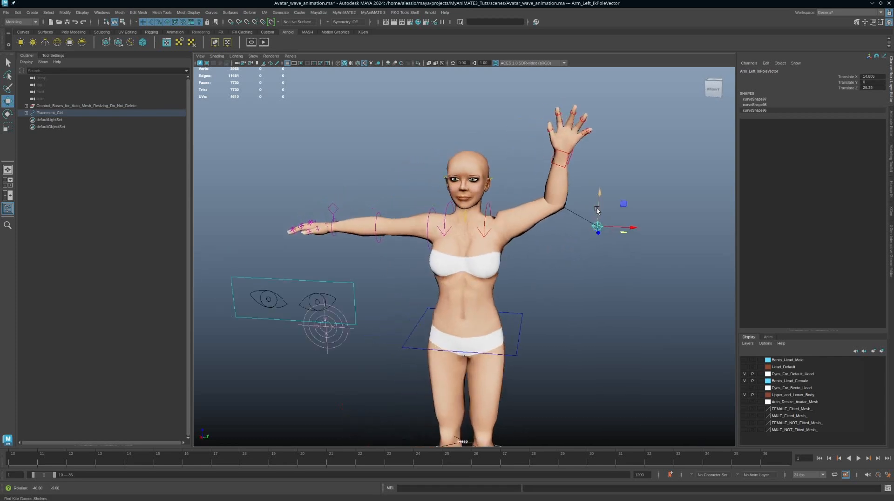
click(572, 157)
key(e)
mouse_move(584, 155)
mouse_down()
mouse_move(589, 142)
mouse_move(585, 150)
mouse_up()
alt+drag(579, 205, 571, 208)
click(479, 210)
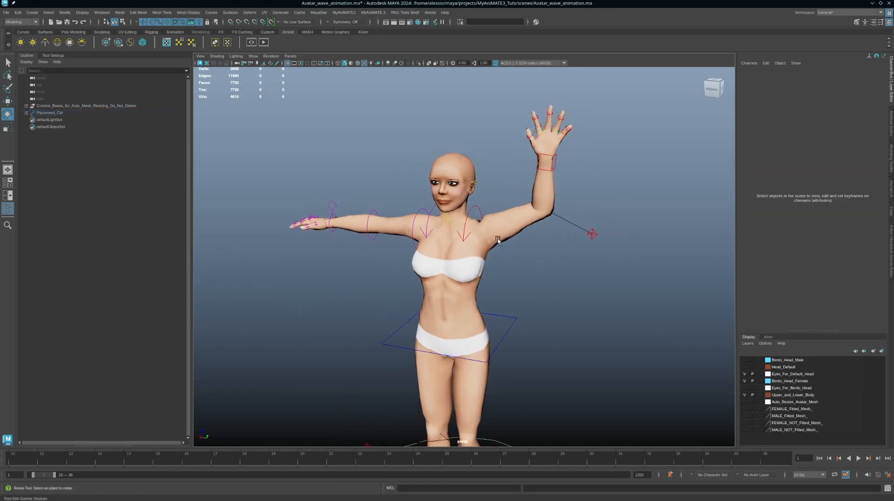
Rotate Clavicle_Left_ctrl to adjust the left shoulder, then turn to a side view
click(476, 212)
drag(471, 226, 490, 198)
alt+middle_drag(490, 197, 559, 178)
alt+drag(560, 179, 550, 183)
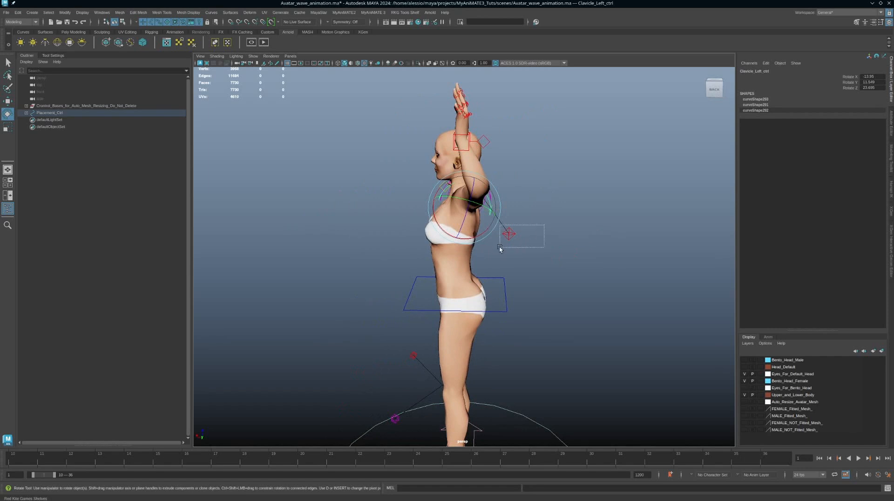
Move the elbow pole vector toward the chest and shift Arm_Left_IK_ctrl sideways to shape the elbow bend
drag(500, 248, 499, 248)
key(w)
middle_drag(487, 235, 443, 233)
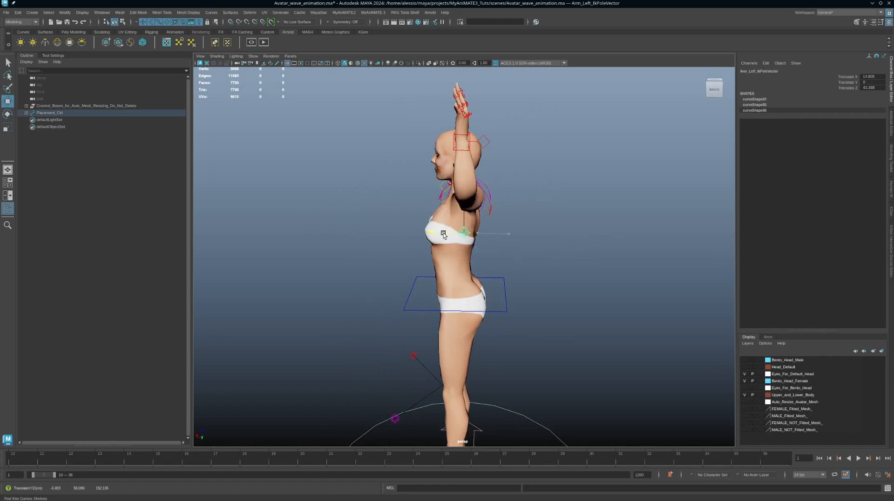
click(467, 134)
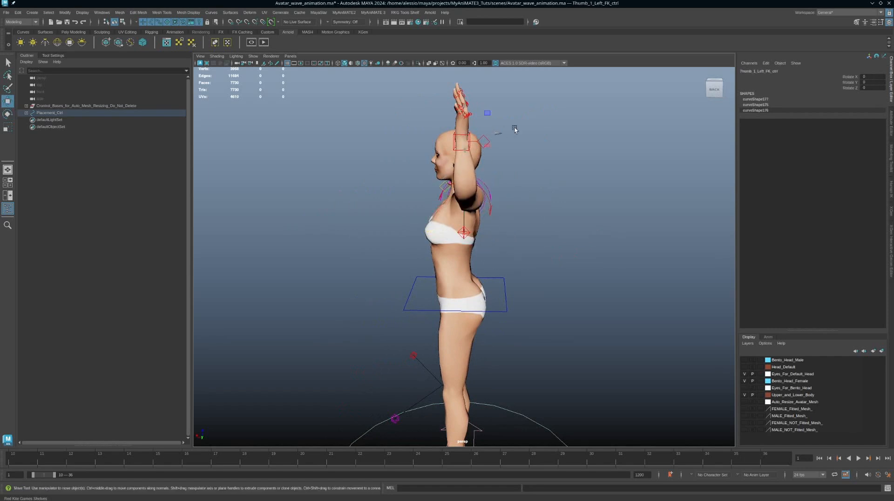
click(514, 128)
click(467, 134)
drag(495, 141, 444, 234)
click(557, 193)
alt+drag(492, 210, 572, 217)
Reselect the left clavicle for rotation and drag the MyAniMATE 3 window into view
click(487, 219)
key(e)
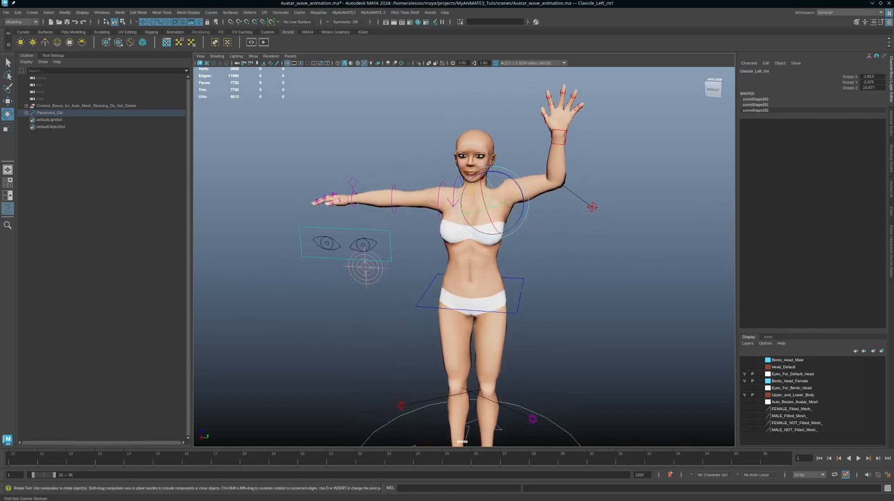
drag(893, 205, 685, 165)
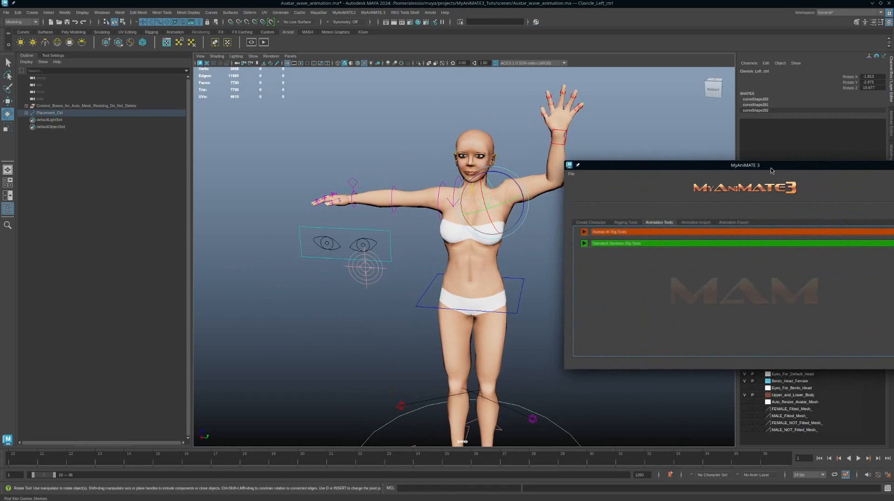
In MyAniMATE 3, expand Standard Skeleton Rig Tools and match the FK arm to the IK pose
drag(770, 168, 741, 156)
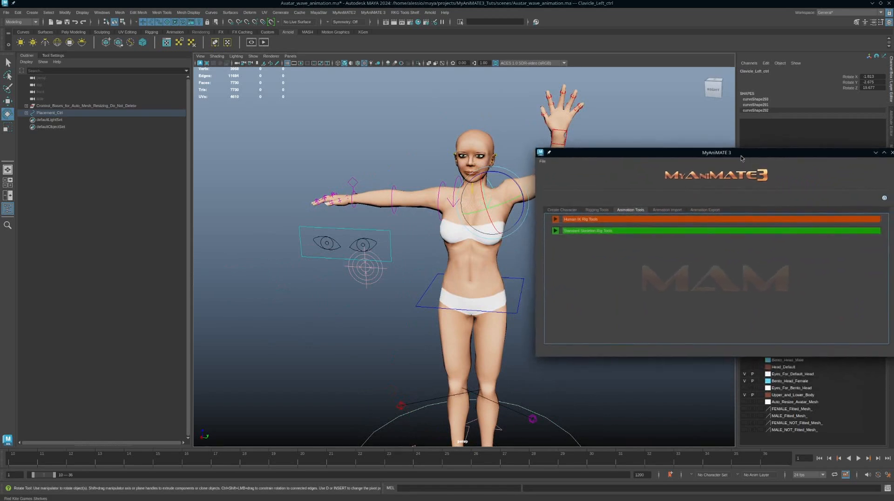
click(555, 231)
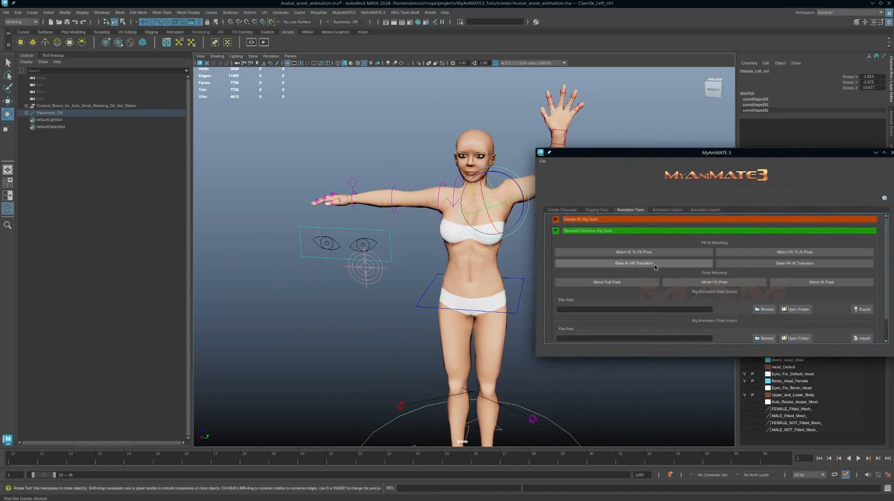
click(795, 253)
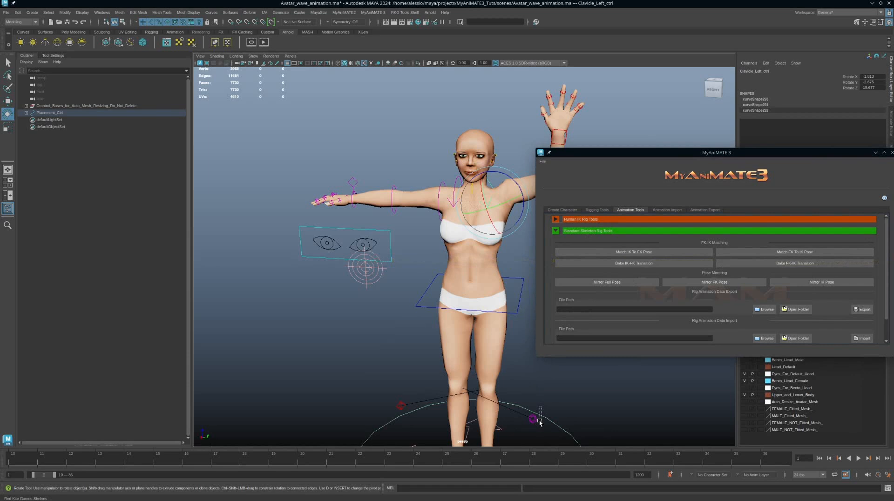
Set the left arm's FK IK Switch to 0 and move the MyAniMATE 3 window off screen
click(546, 402)
alt+drag(517, 303, 431, 274)
click(507, 188)
alt+right_drag(432, 274, 481, 304)
alt+middle_drag(481, 304, 486, 275)
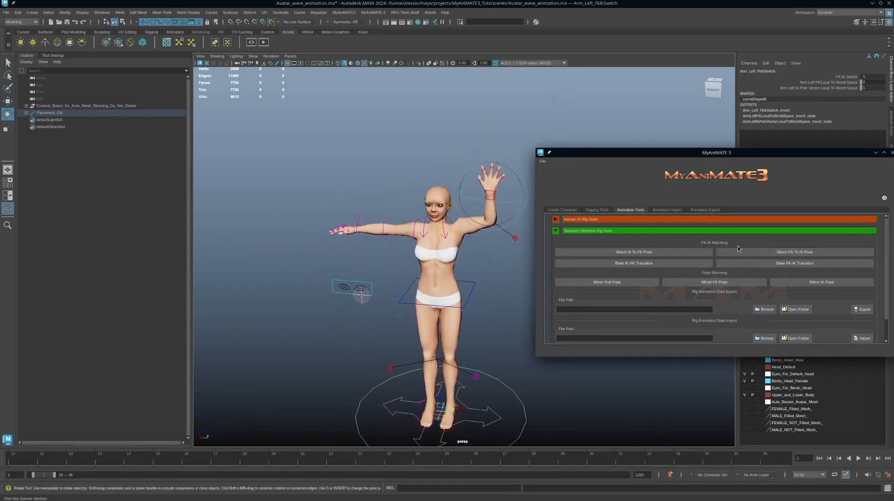
click(847, 78)
middle_drag(631, 90, 528, 100)
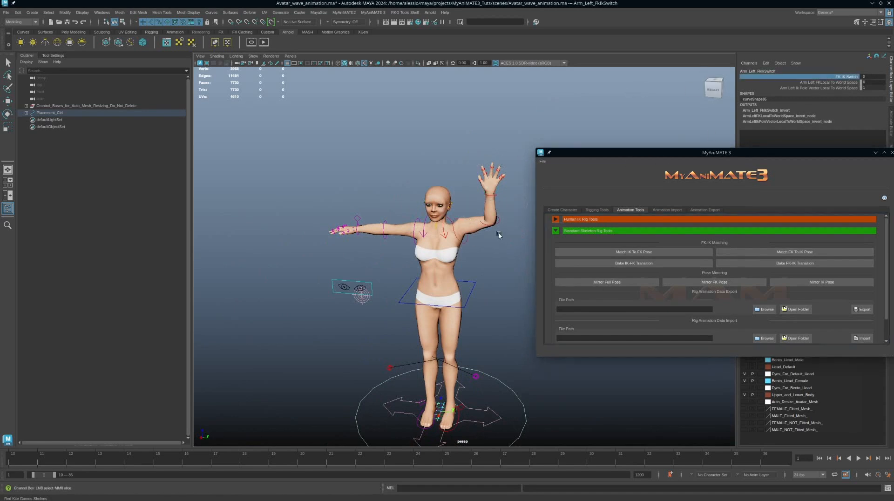
mouse_move(498, 236)
alt+mouse_down()
mouse_move(401, 224)
mouse_move(499, 238)
mouse_move(500, 249)
mouse_move(498, 238)
alt+mouse_up()
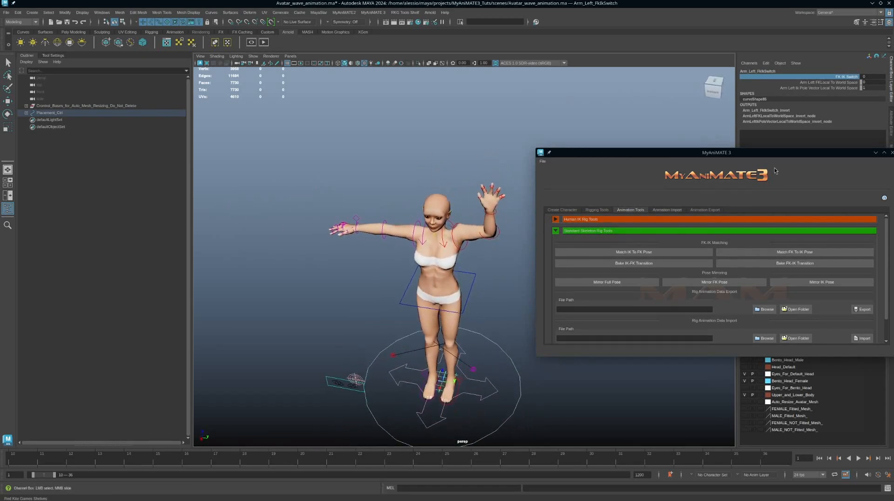
drag(777, 154, 893, 173)
Frame the avatar closer and select the left clavicle control
alt+right_drag(518, 234, 507, 235)
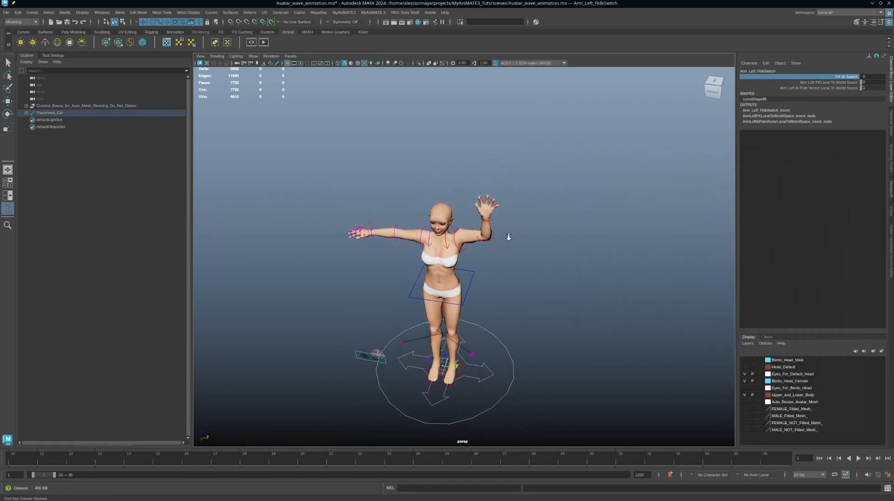
alt+middle_drag(510, 235, 530, 239)
alt+right_drag(532, 240, 588, 247)
alt+drag(589, 246, 589, 236)
click(478, 210)
key(e)
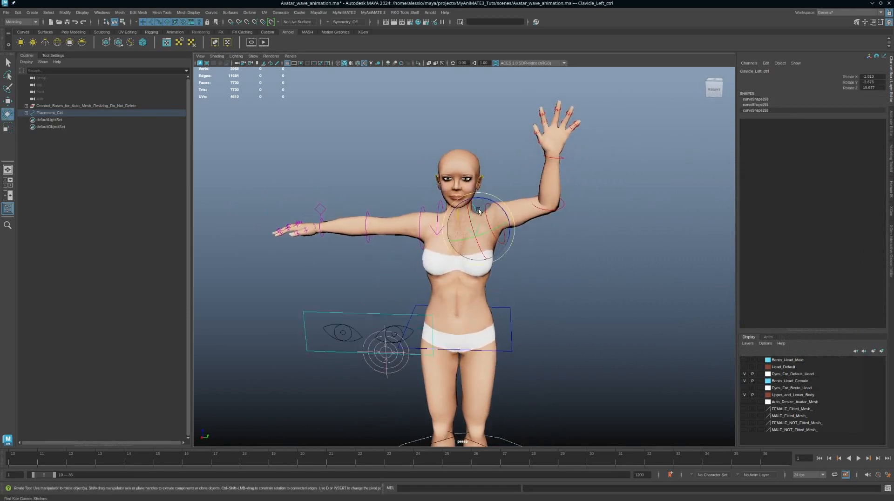
key(q)
Select the left elbow FK control and drag the range start from frame 10 to 1
click(562, 203)
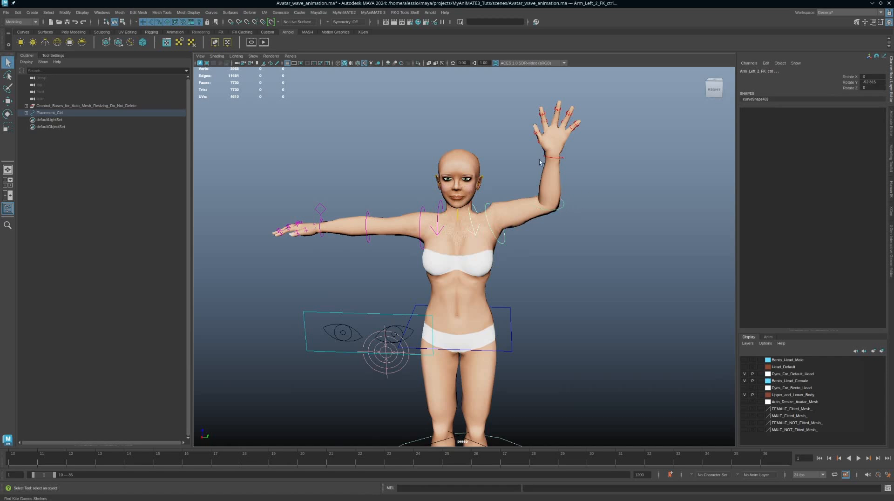
alt+right_drag(573, 185, 521, 208)
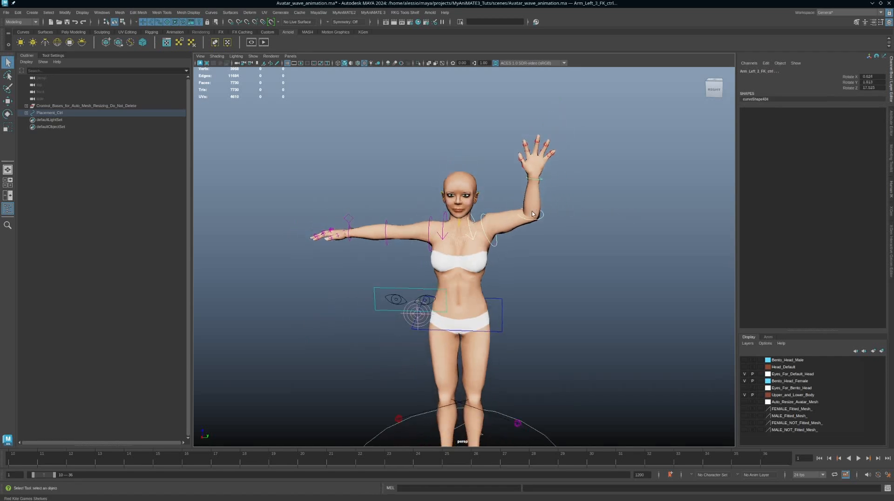
alt+drag(518, 254, 530, 250)
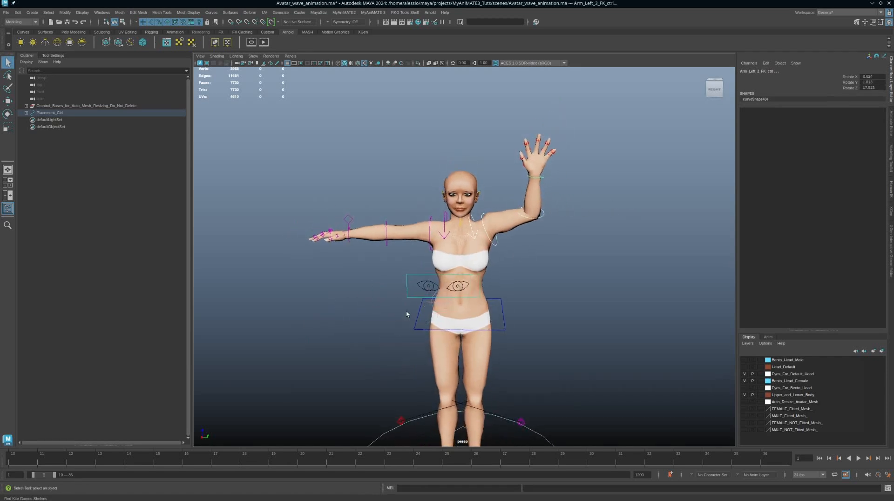
drag(33, 476, 28, 476)
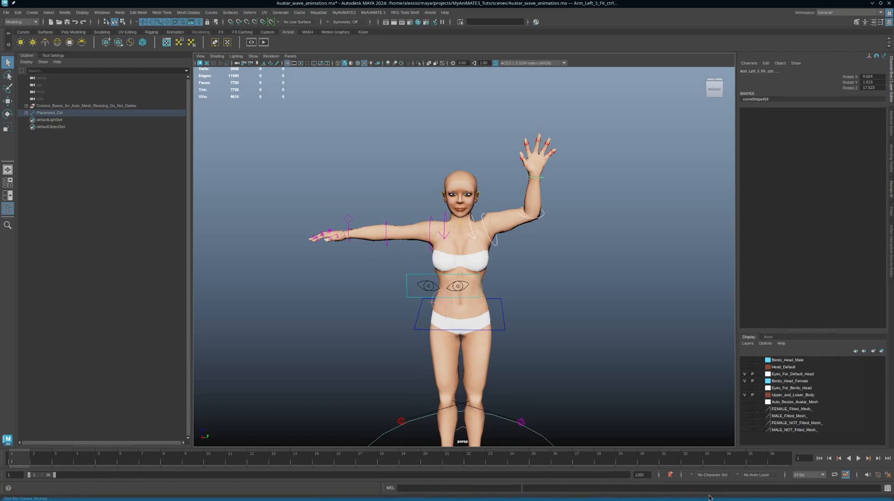
Choose 30 fps as the frame rate and set the playback range end to 61
click(809, 475)
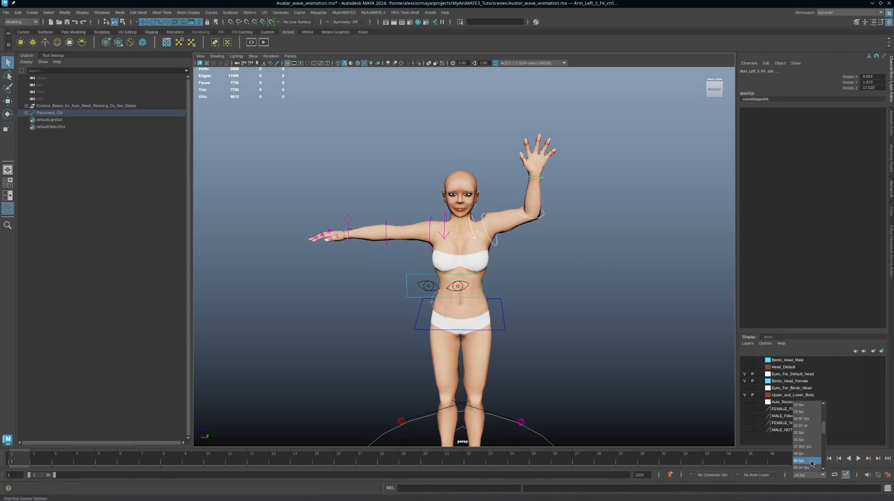
click(800, 432)
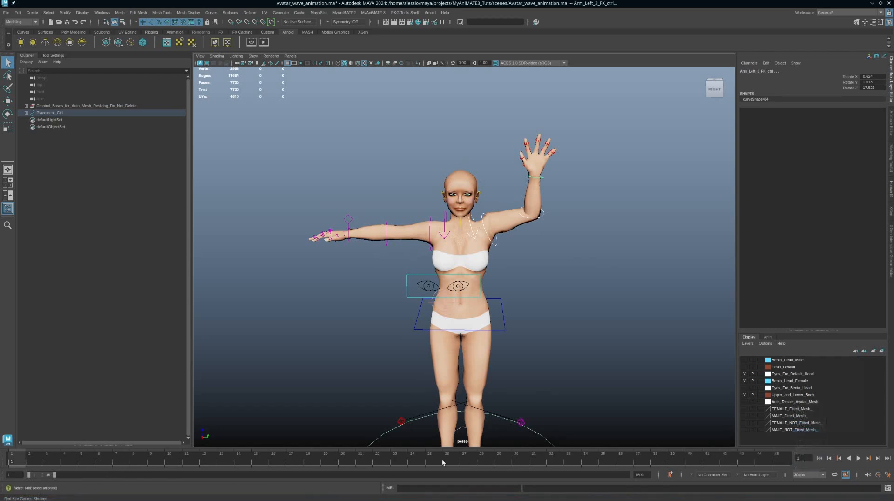
double_click(49, 475)
text(61)
key(Return)
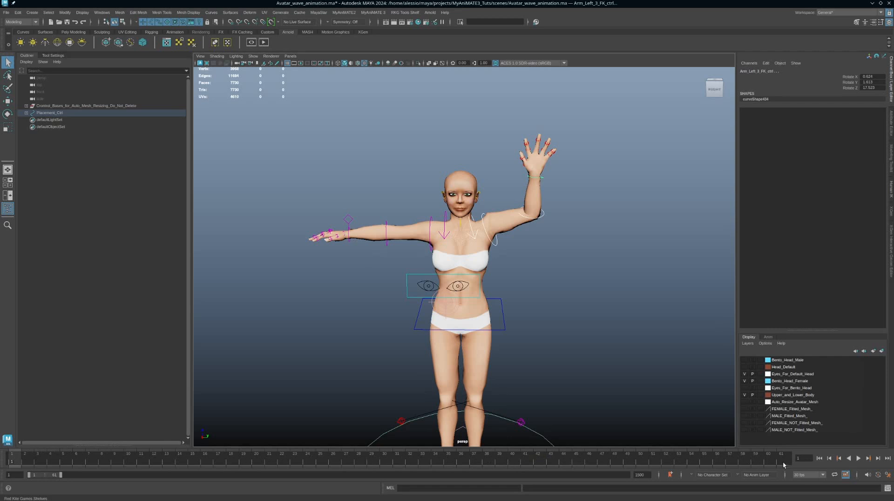
Scrub through frames 1–61 to review the wave, stopping at frame 31
alt+drag(454, 378, 458, 379)
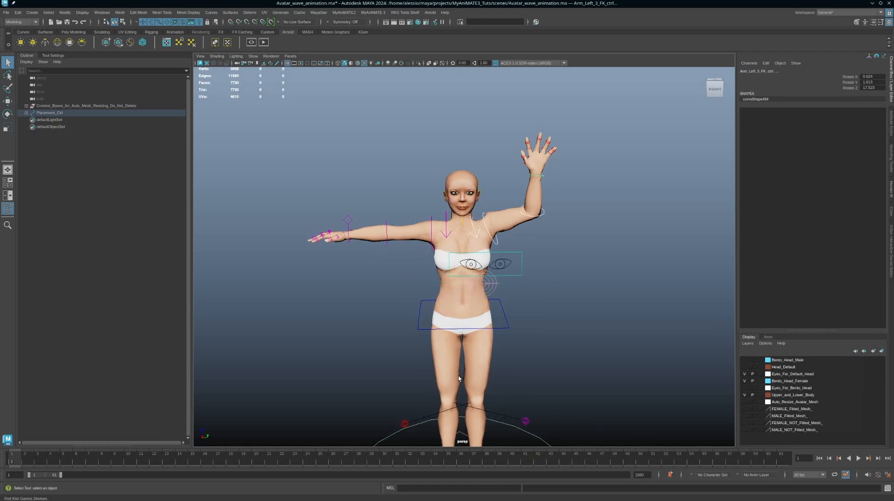
alt+drag(531, 164, 523, 252)
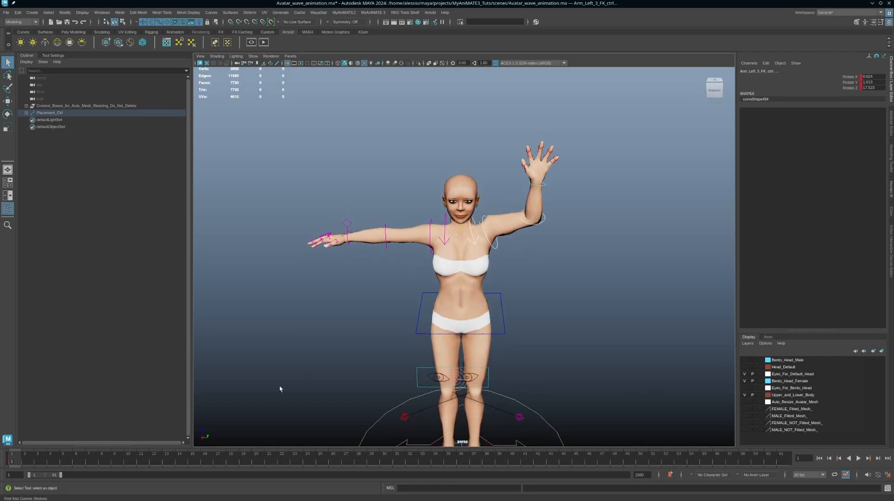
drag(14, 462, 782, 462)
alt+right_drag(624, 366, 605, 365)
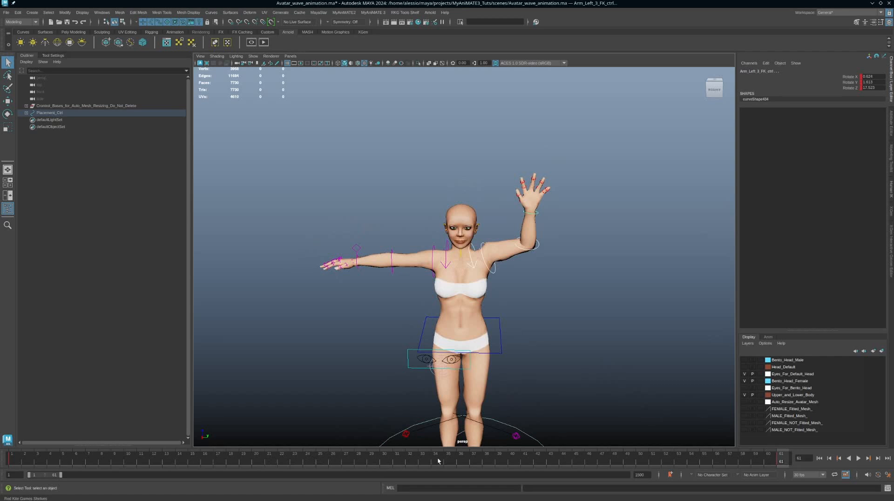
click(401, 460)
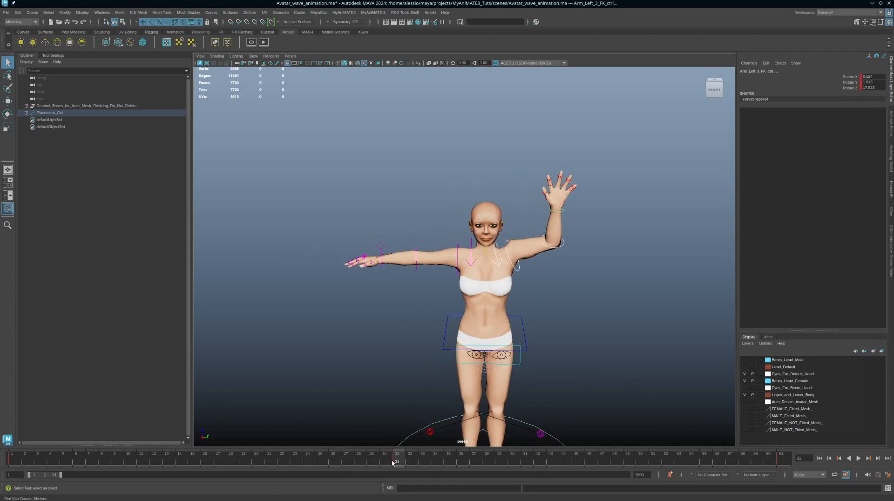
At frame 14, rotate Arm_Left_1_FK_ctrl to swing the raised arm outward and down
drag(392, 463, 180, 461)
key(e)
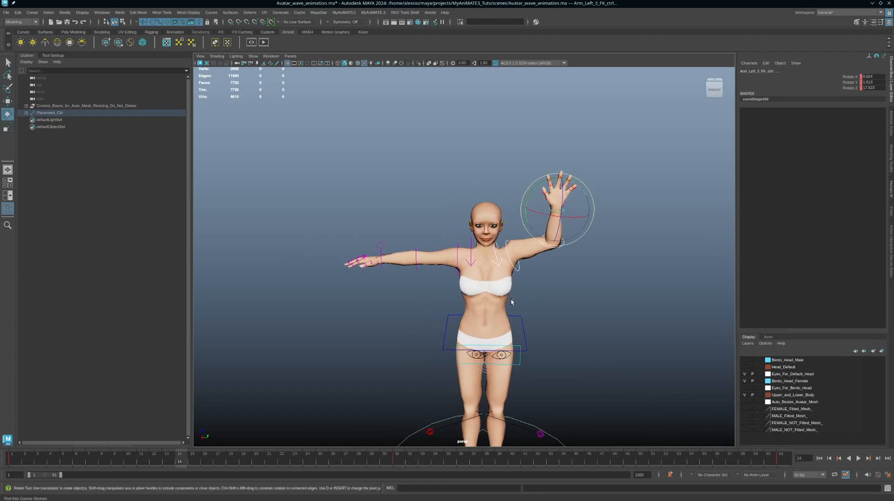
click(634, 277)
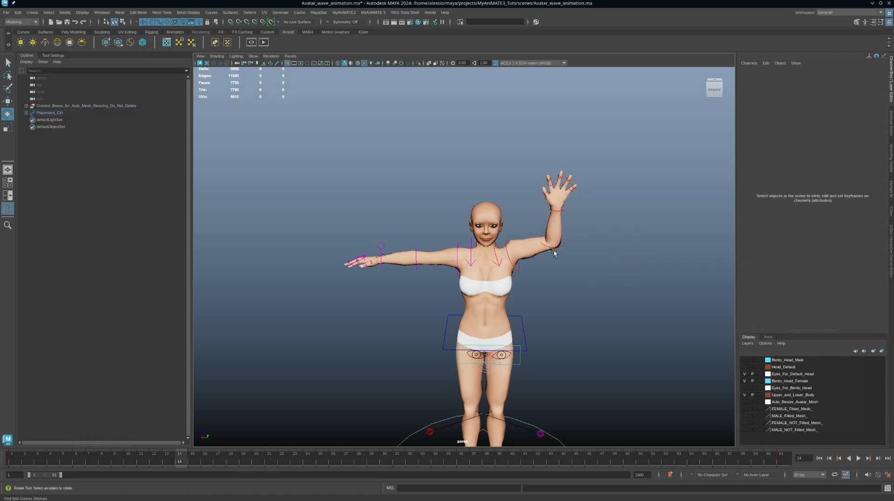
click(554, 252)
key(w)
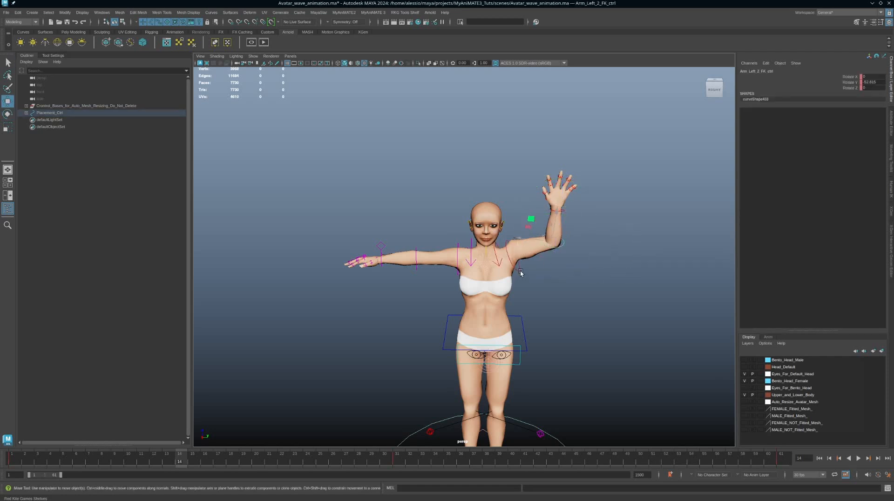
key(e)
click(524, 237)
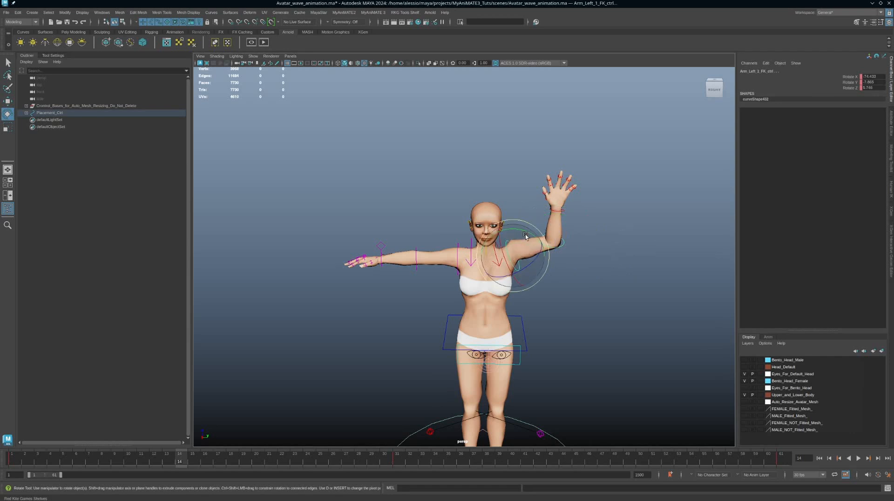
drag(525, 237, 535, 238)
Inspect the raised arm in a maximized, textured side view, then return to perspective
key(space)
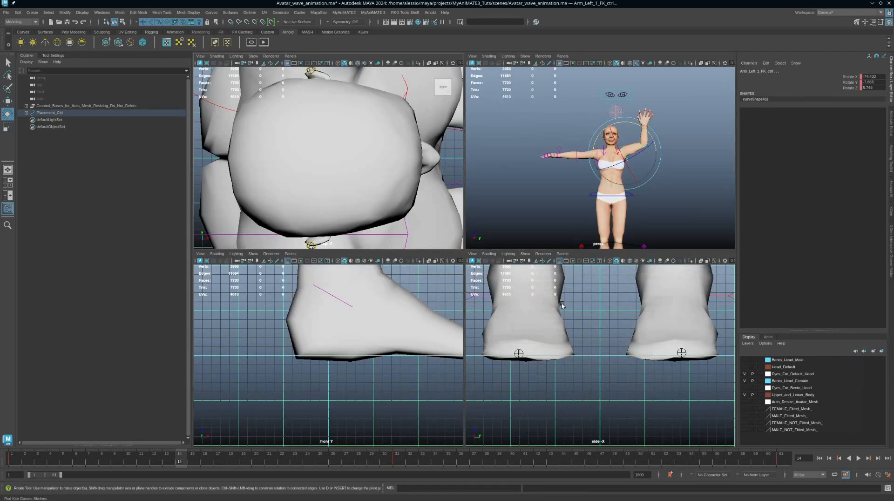
key(space)
key(6)
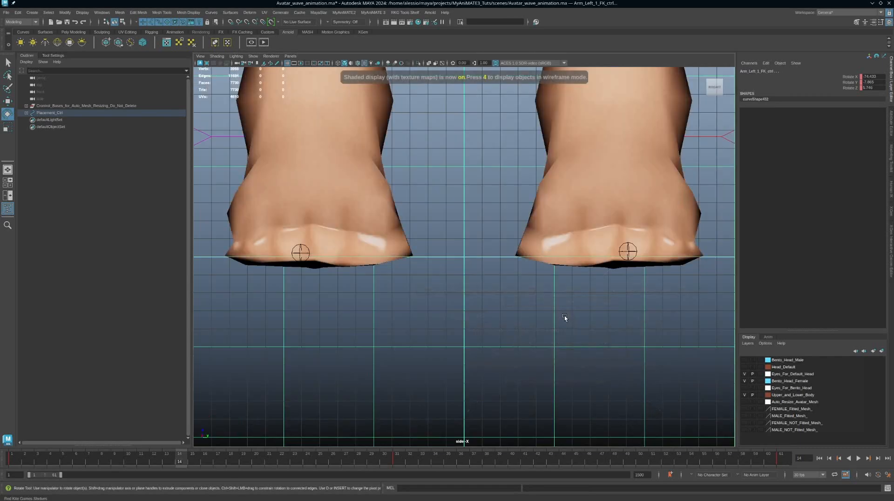
scroll(564, 317, down, 10)
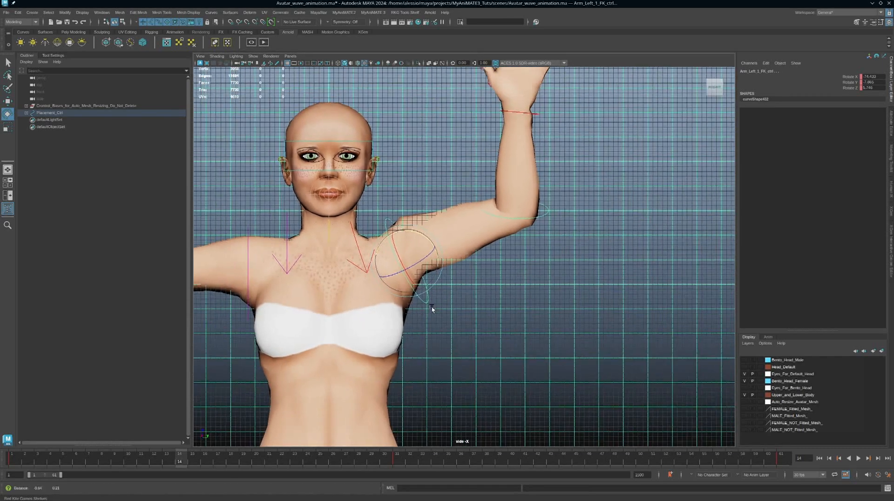
alt+right_drag(432, 307, 398, 304)
alt+middle_drag(398, 303, 456, 301)
alt+click(480, 228)
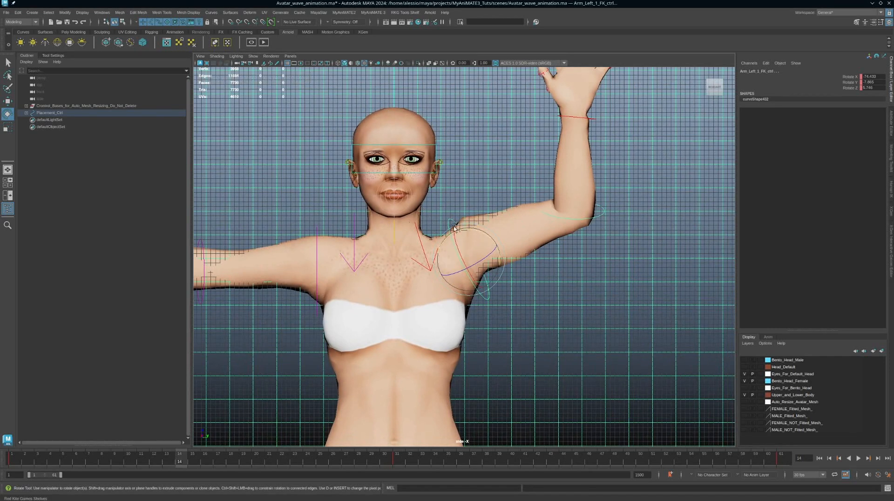
key(space)
key(space)
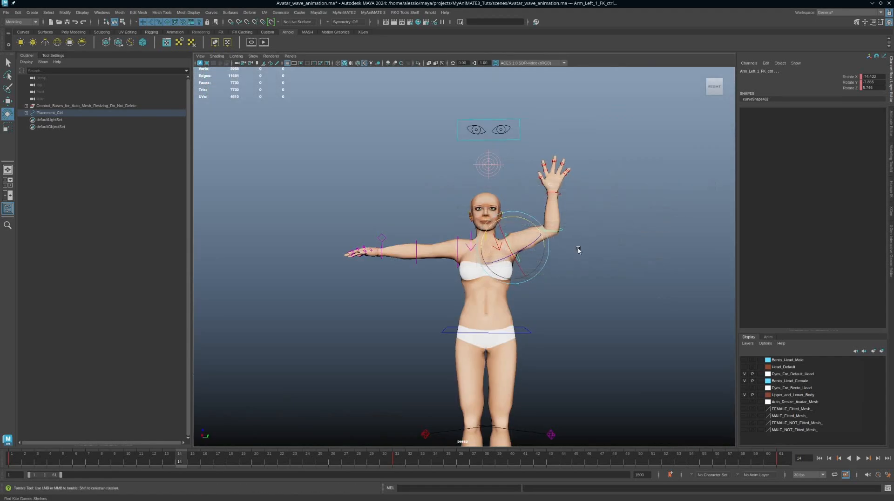
Rotate the left arm down to nearly horizontal and check the collar, elbow and wrist controls
mouse_move(577, 247)
alt+mouse_down()
mouse_move(520, 259)
mouse_move(583, 252)
mouse_move(610, 263)
mouse_move(566, 260)
alt+mouse_up()
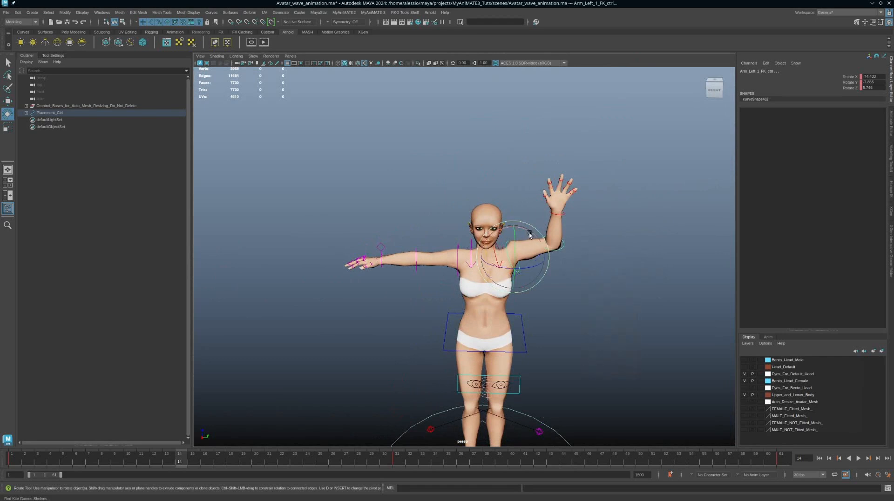
drag(530, 235, 540, 245)
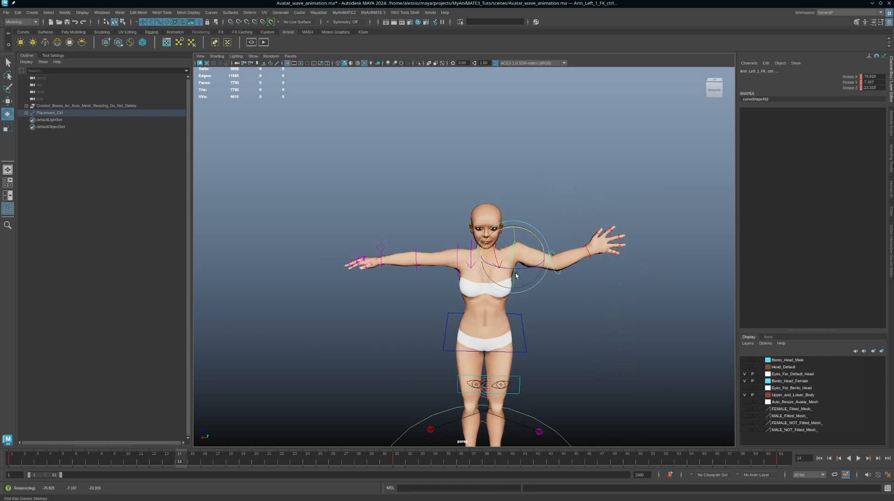
alt+drag(537, 283, 528, 267)
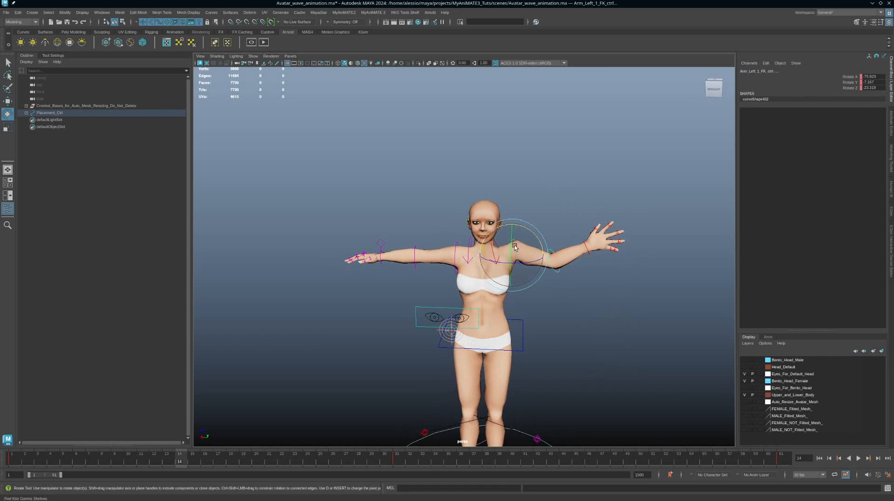
drag(550, 196, 520, 240)
click(492, 245)
shift+click(552, 269)
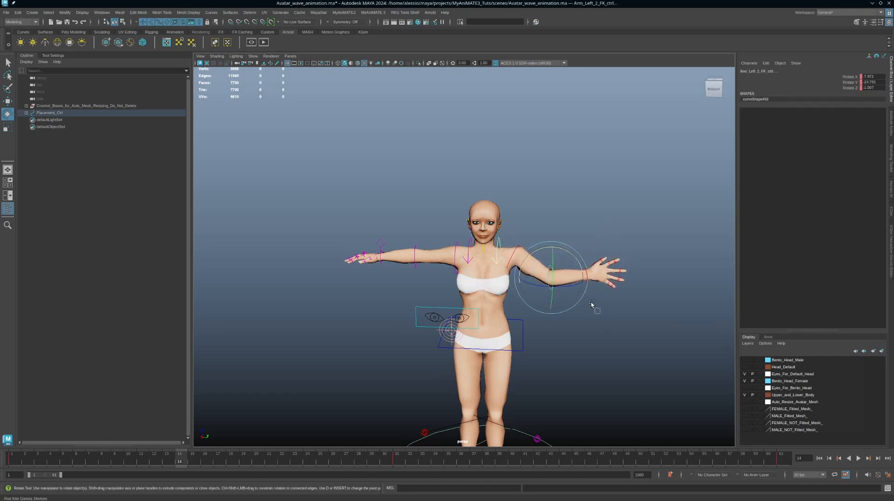
click(584, 283)
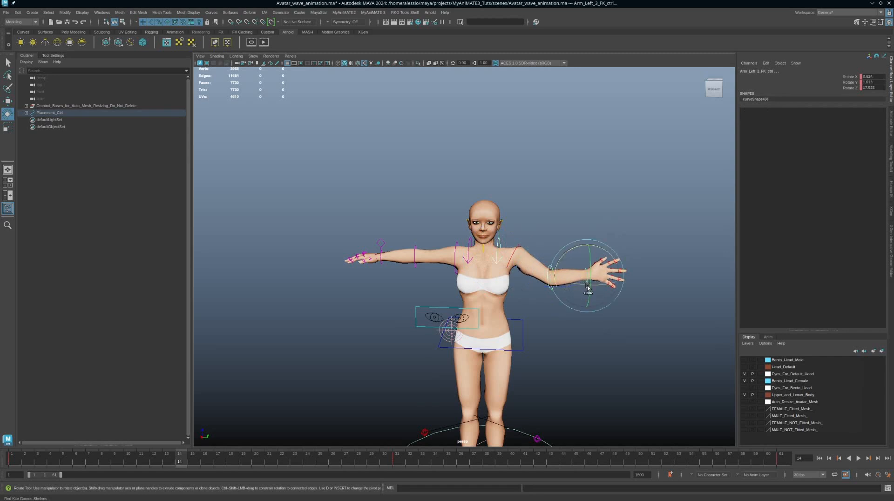
Scrub around frame 13, undo the last keyed arm rotation, and play the wave back
click(172, 458)
drag(171, 458, 141, 447)
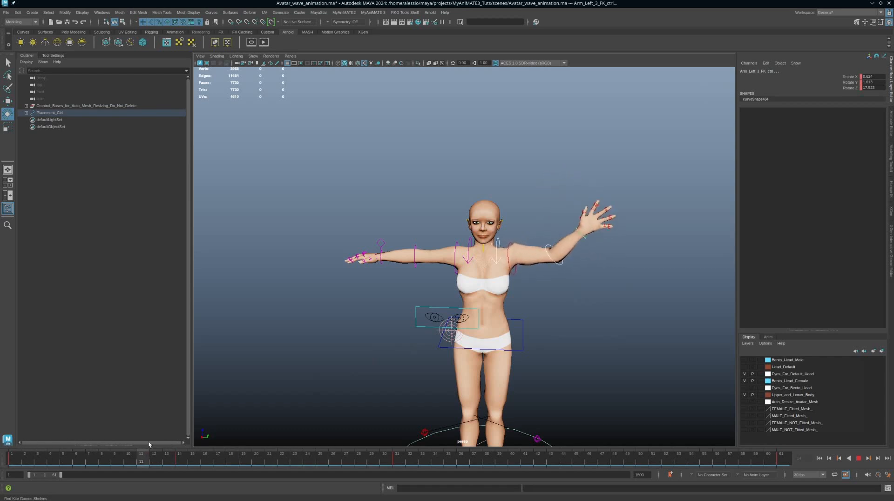
click(596, 297)
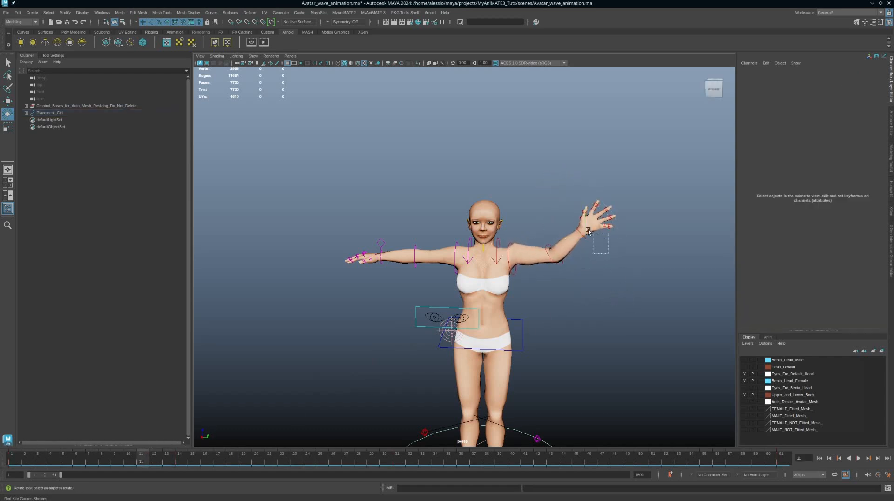
key(ctrl+z)
key(ctrl+z)
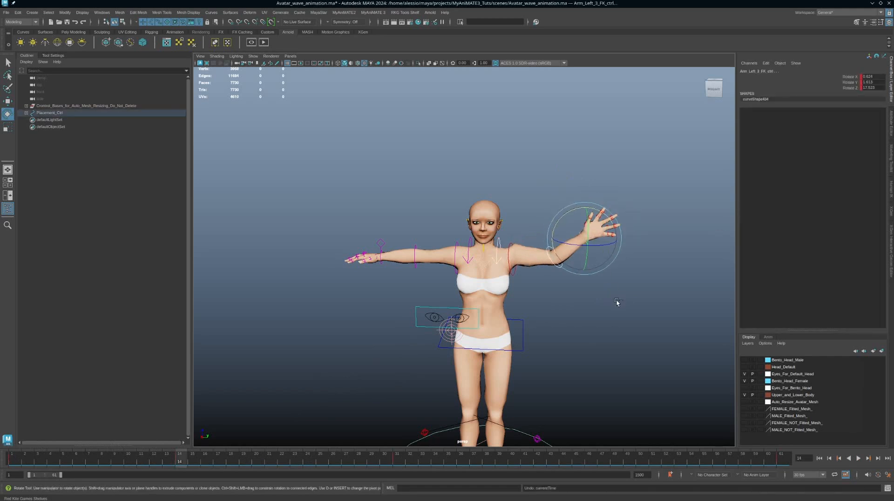
key(ctrl+z)
key(alt+v)
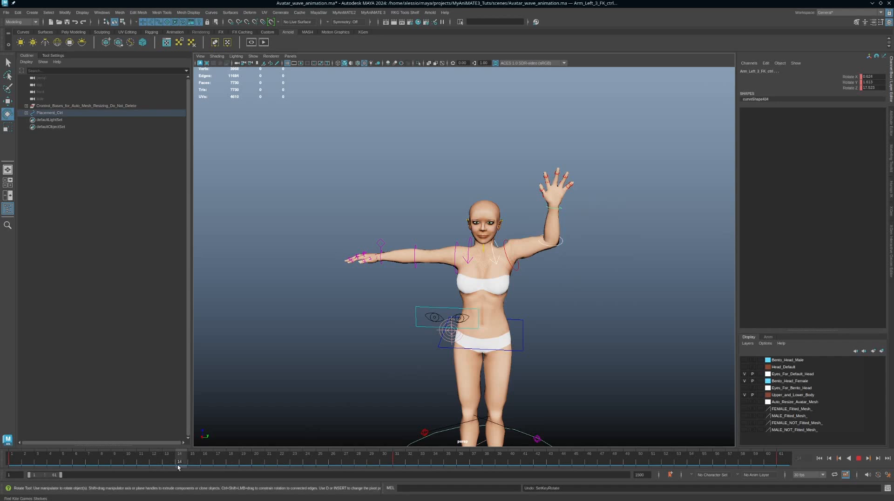
key(alt+v)
At frame 15, rotate Arm_Left_1_FK_ctrl to lower the arm out to the side
click(515, 278)
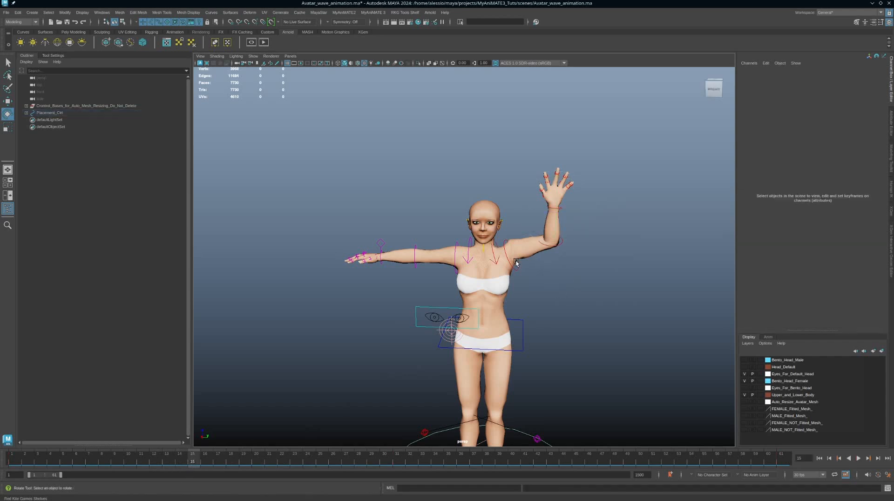
click(515, 261)
key(q)
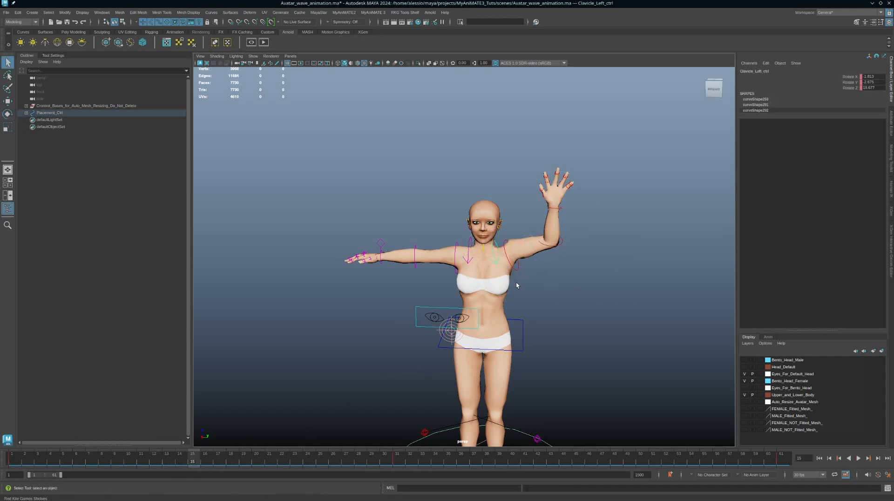
click(520, 275)
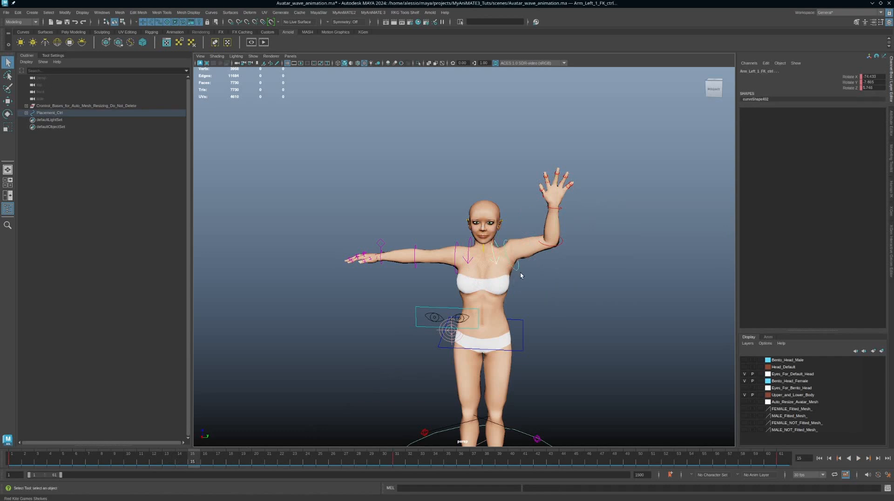
key(e)
drag(523, 233, 534, 238)
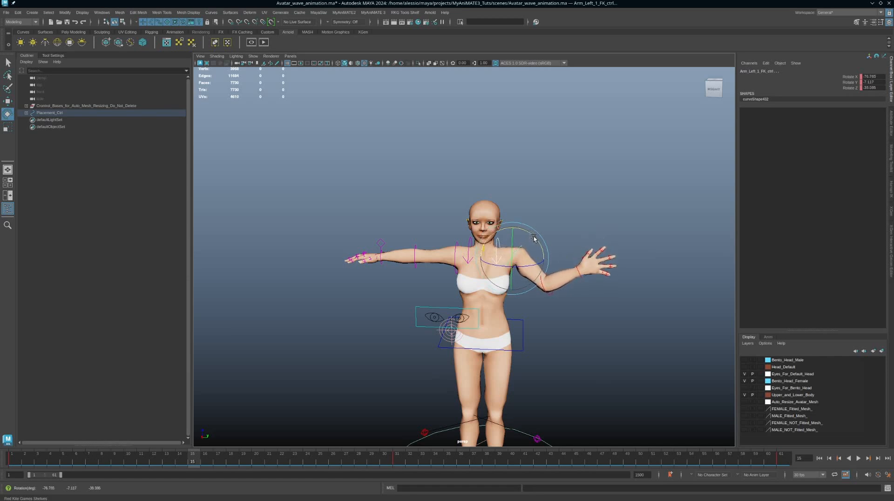
Rotate the left forearm downward and the arm upward at the shoulder
click(550, 293)
drag(563, 260, 576, 273)
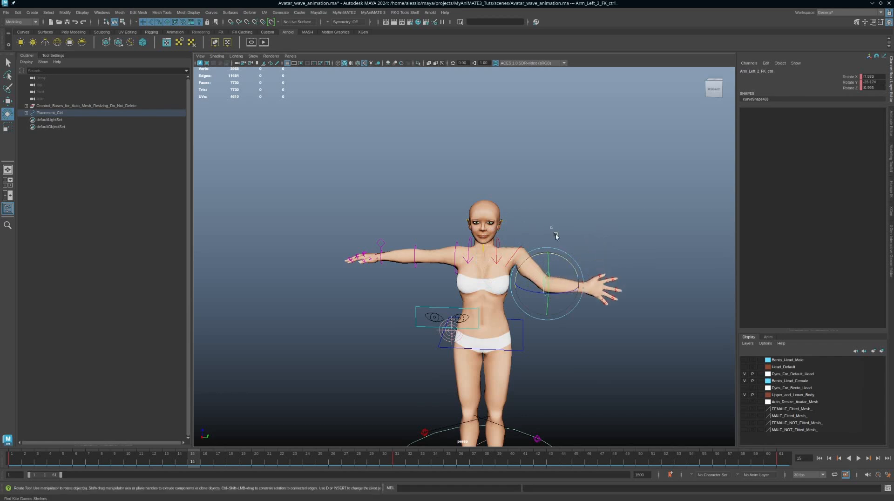
click(525, 242)
click(519, 250)
drag(538, 240, 496, 289)
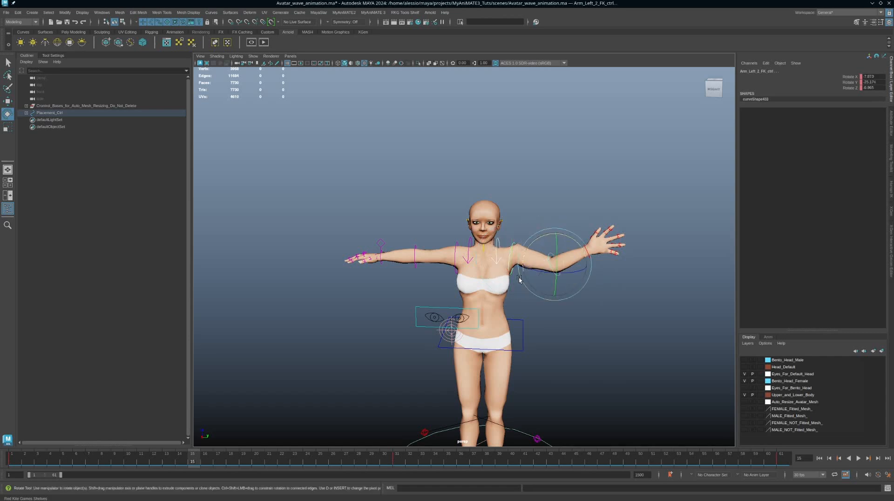
Select the left wrist control and play and scrub the wave to review it
click(594, 277)
drag(592, 274, 583, 254)
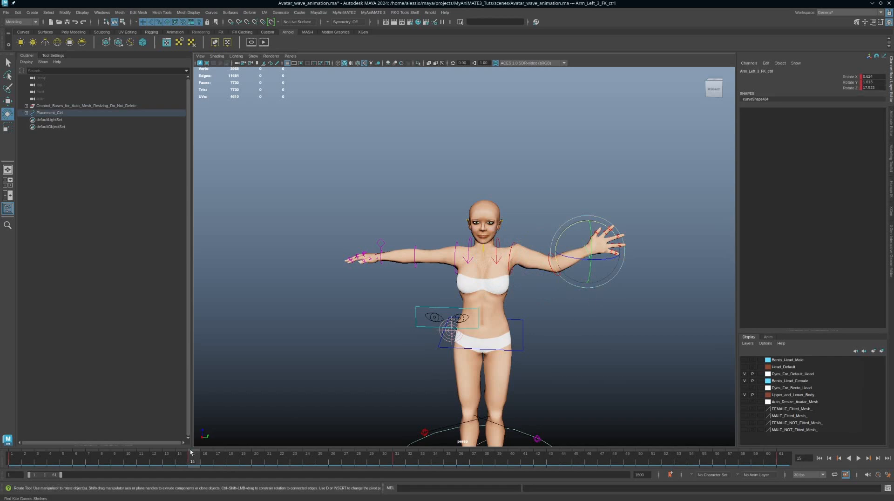
key(alt+v)
drag(156, 458, 587, 458)
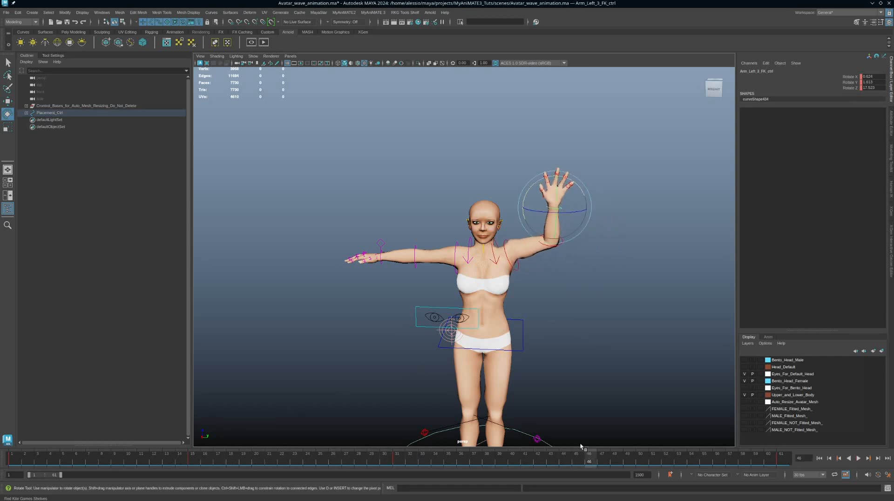
Tilt the raised arm inward at shoulder and clavicle, key it at frame 46, and play back
click(549, 242)
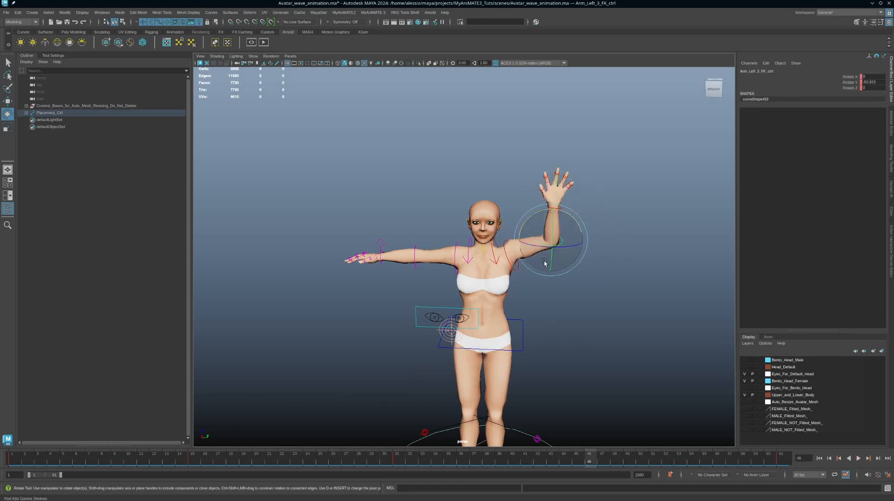
click(515, 268)
drag(546, 228, 517, 237)
click(581, 217)
click(492, 256)
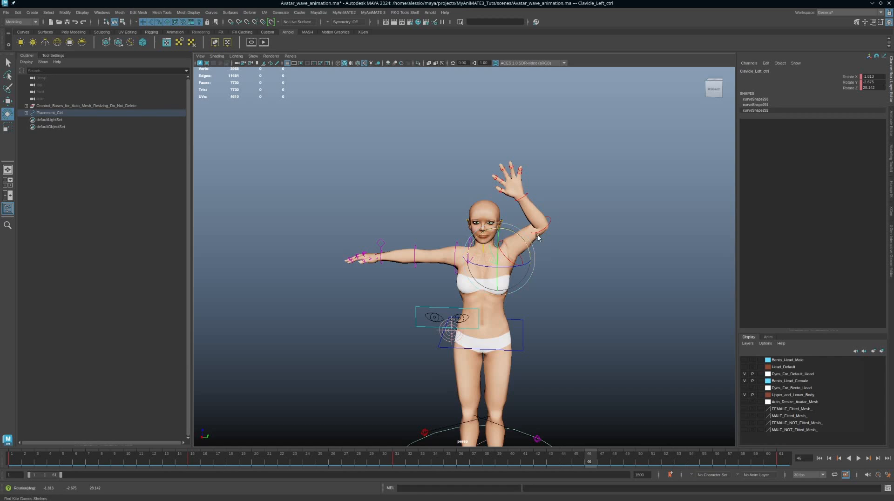
click(549, 223)
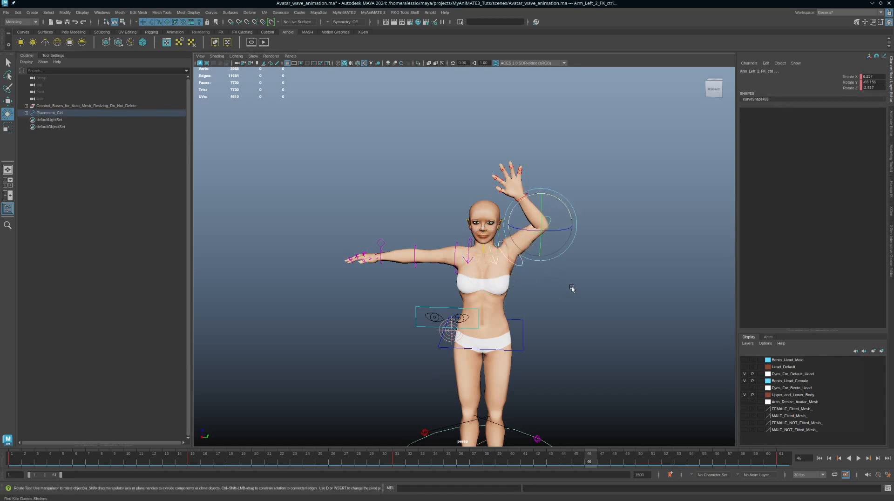
key(s)
key(alt+v)
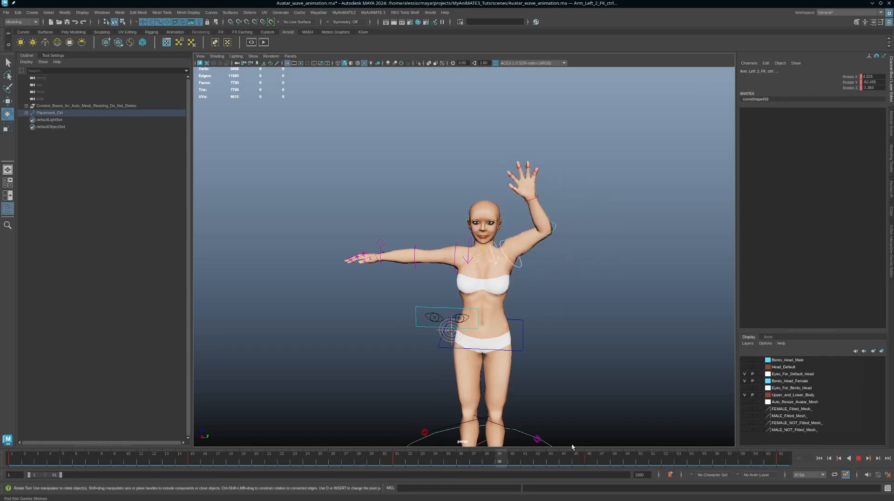
key(alt+v)
Play and stop the wave, then open the Windows menu to reach the Animation Editors
click(858, 459)
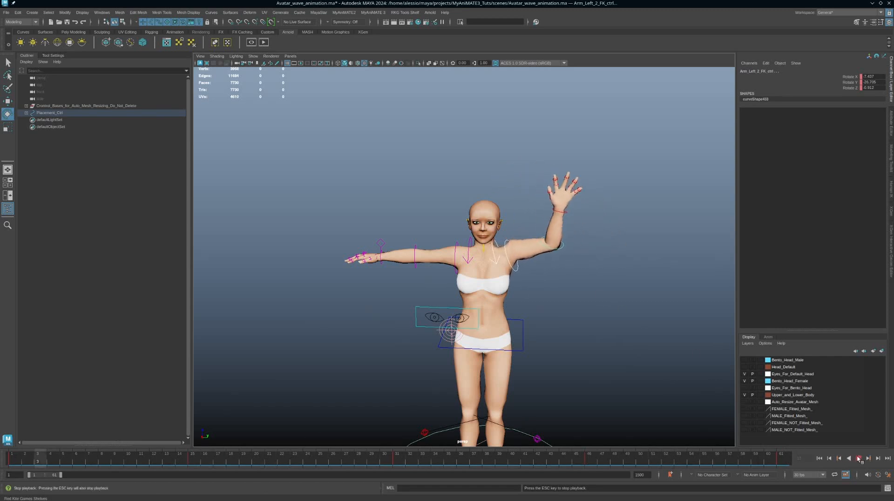
key(Escape)
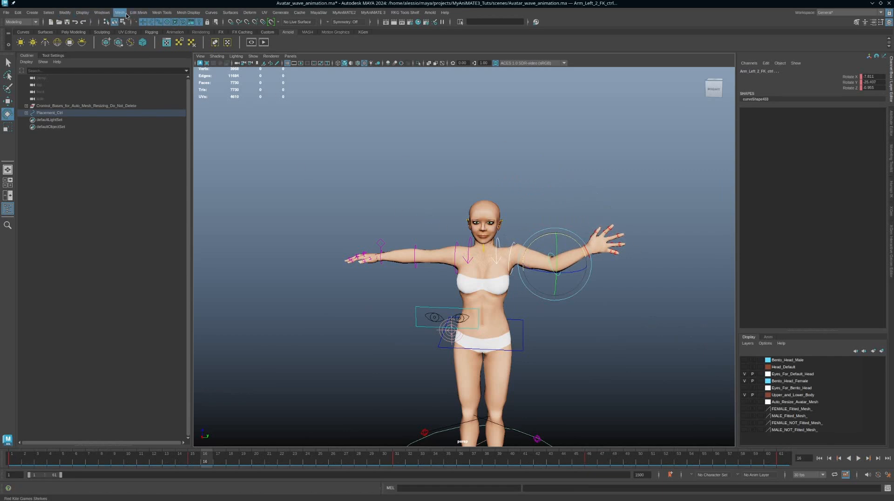
click(108, 15)
Open the Graph Editor and show only Clavicle_Left_ctrl's animation curves
mouse_move(139, 61)
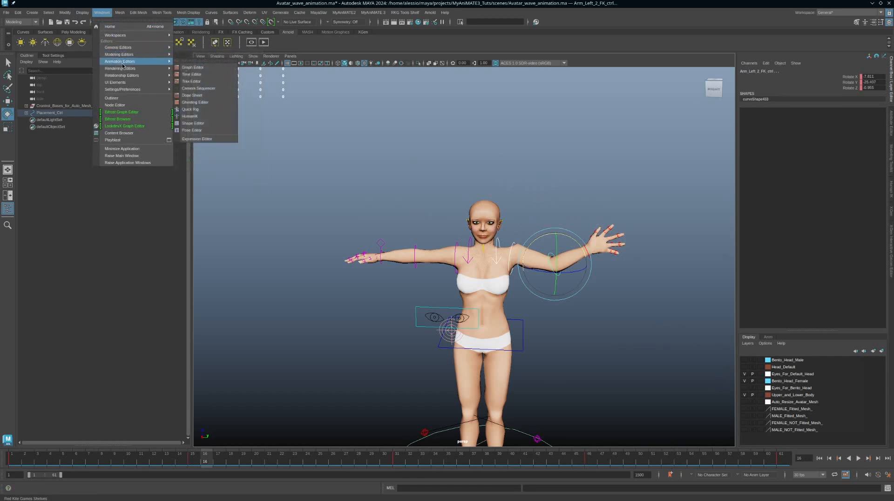
click(194, 67)
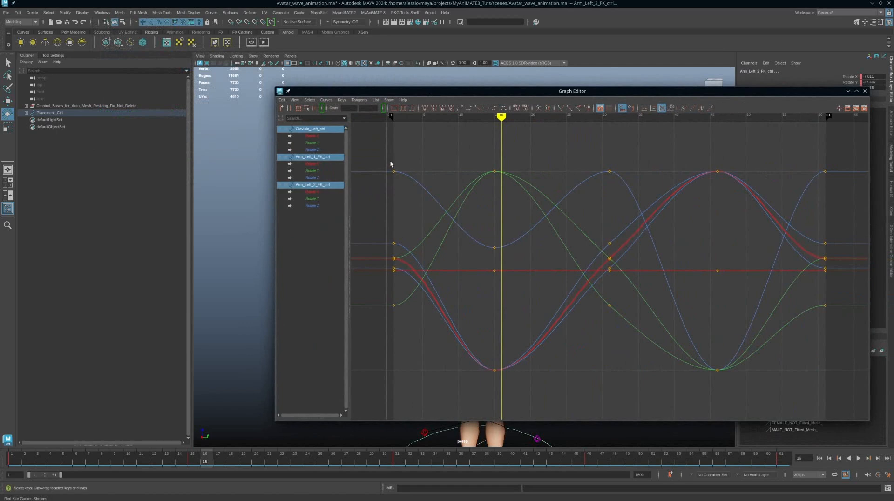
drag(388, 94, 551, 93)
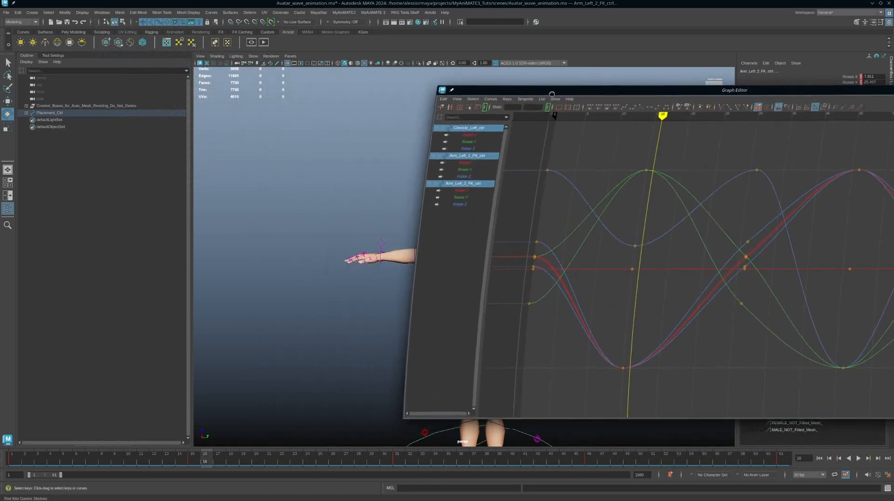
click(498, 131)
drag(730, 92, 544, 84)
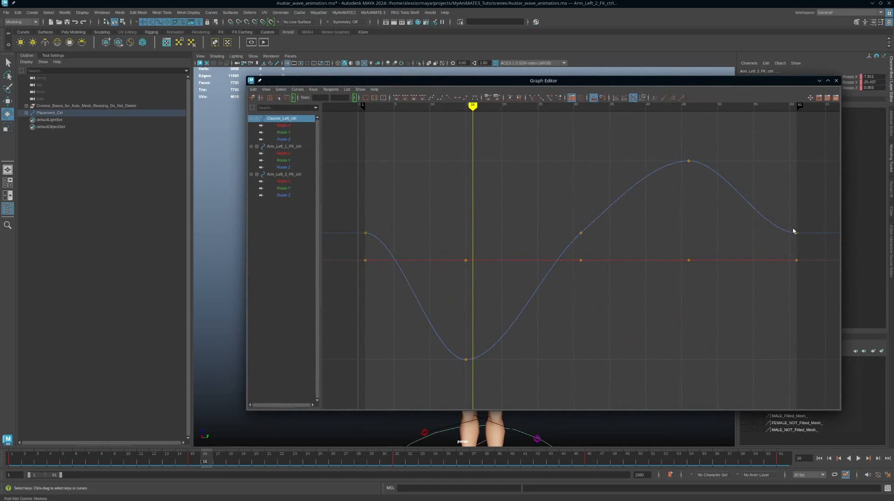
Angle the clavicle's Rotate Z tangents downward at the last (frame 61) and first keys
drag(792, 220, 808, 249)
middle_drag(712, 255, 712, 224)
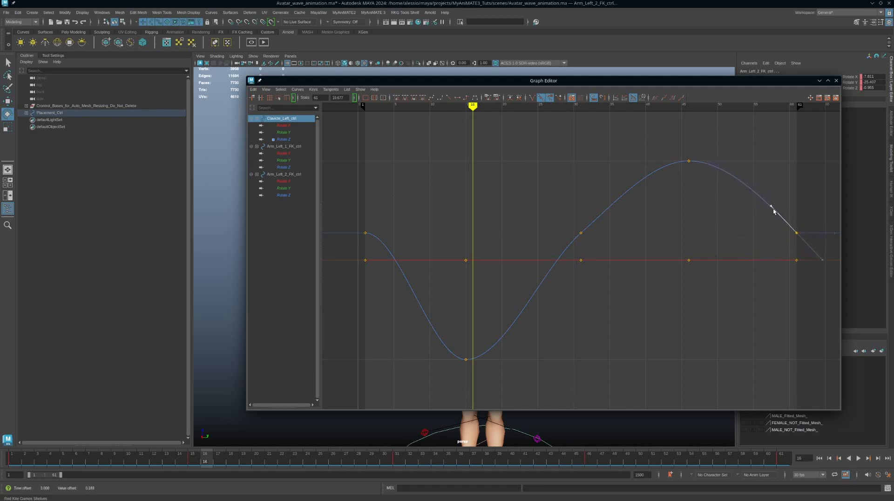
drag(410, 200, 348, 242)
drag(384, 211, 406, 259)
middle_drag(432, 226, 427, 270)
Show the curves of all the left arm controls and select every key
mouse_move(393, 82)
mouse_down()
mouse_move(796, 101)
mouse_move(530, 90)
mouse_move(394, 62)
mouse_move(398, 80)
mouse_up()
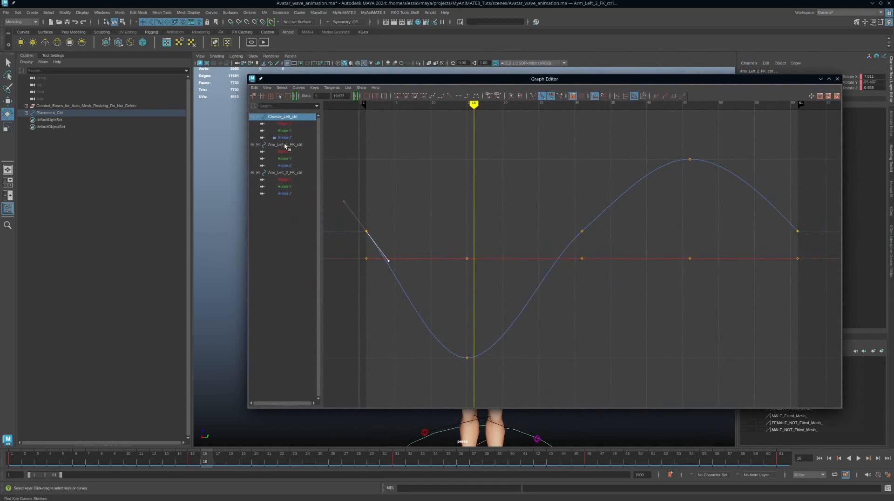
drag(285, 117, 281, 193)
scroll(436, 204, down, 5)
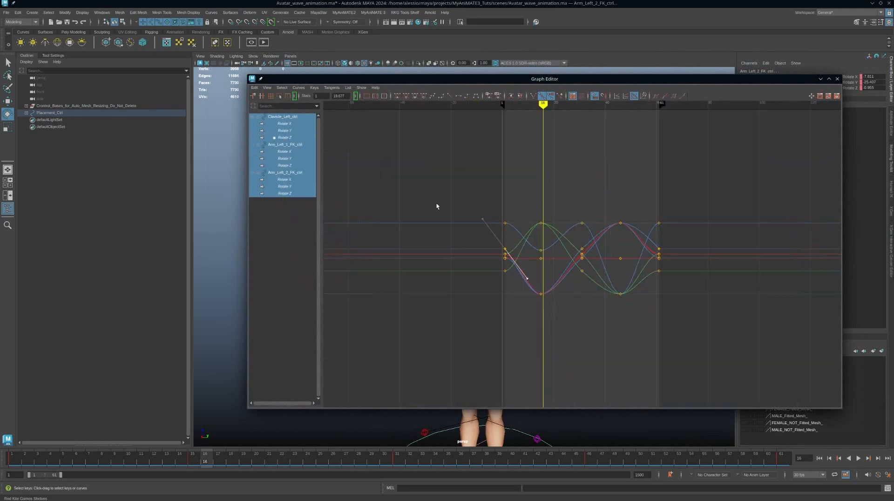
drag(418, 175, 751, 332)
drag(741, 202, 459, 311)
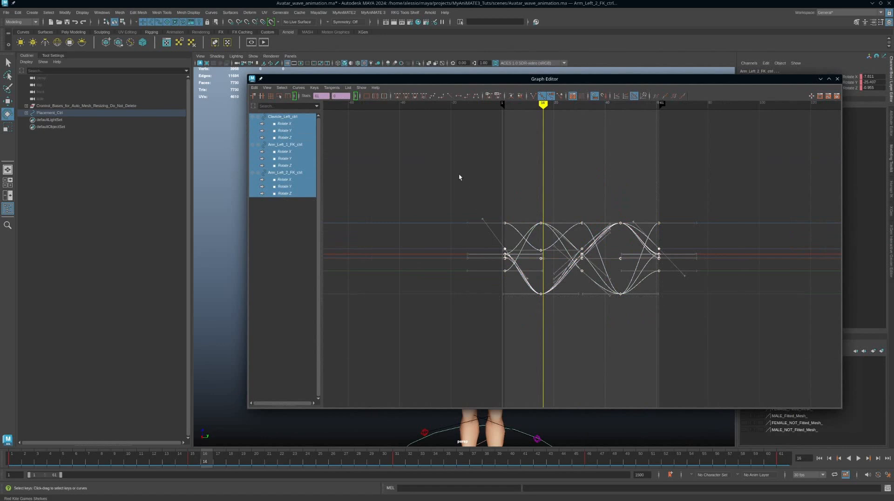
Set the arm curves' Pre Infinity and Post Infinity to Cycle
click(299, 88)
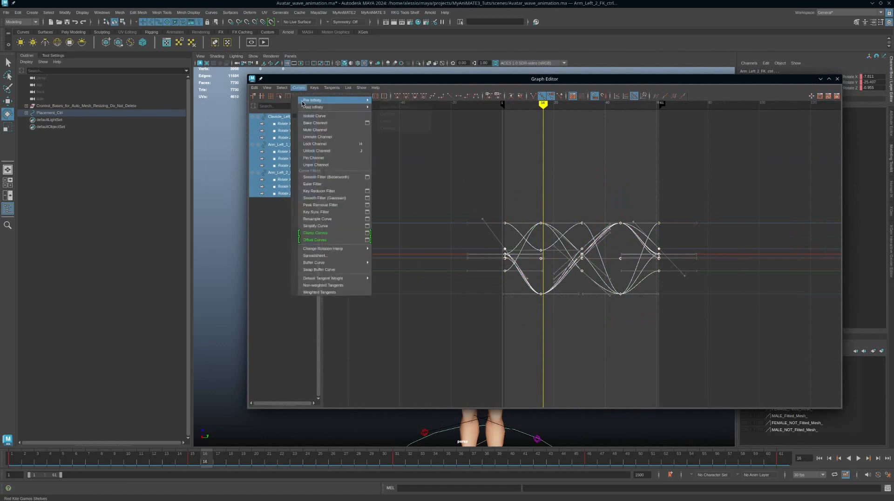
mouse_move(330, 102)
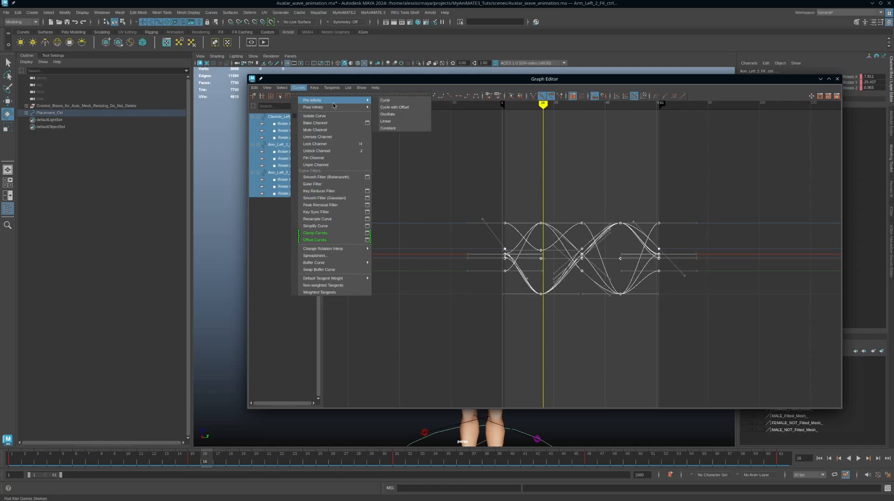
click(400, 103)
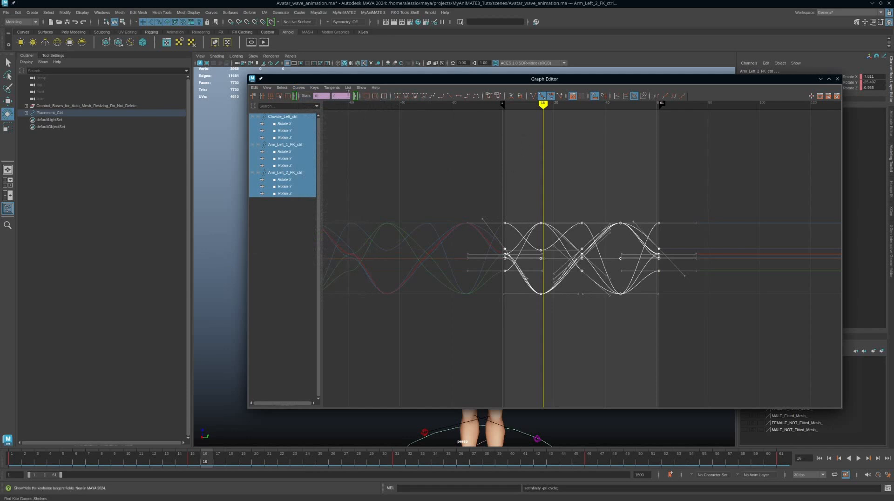
click(298, 88)
mouse_move(336, 107)
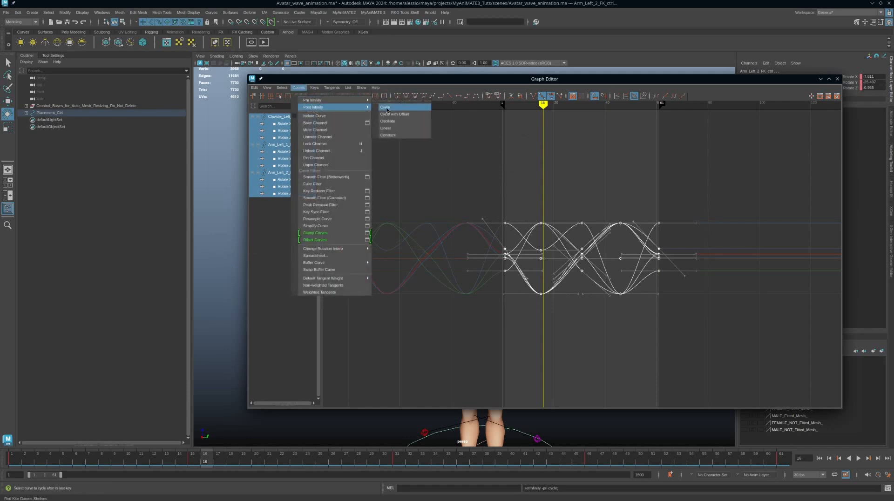
click(399, 108)
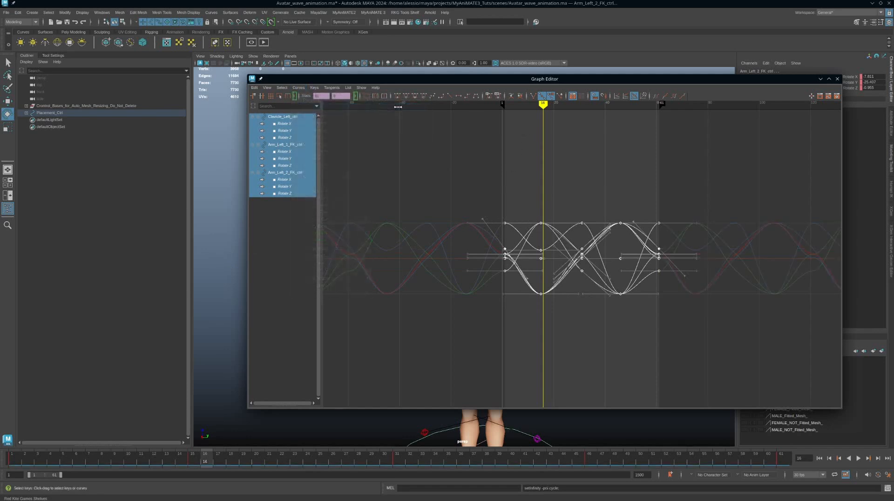
Turn off the infinity curve display and play back the looping wave
click(298, 88)
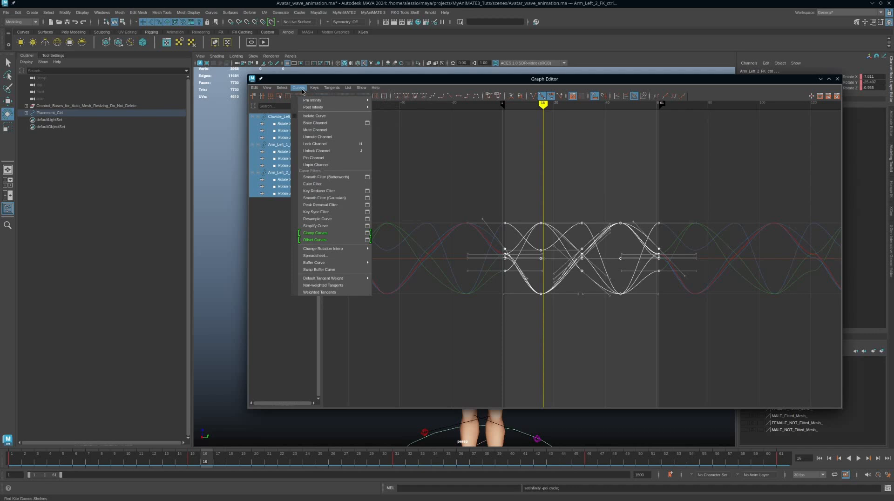
mouse_move(262, 90)
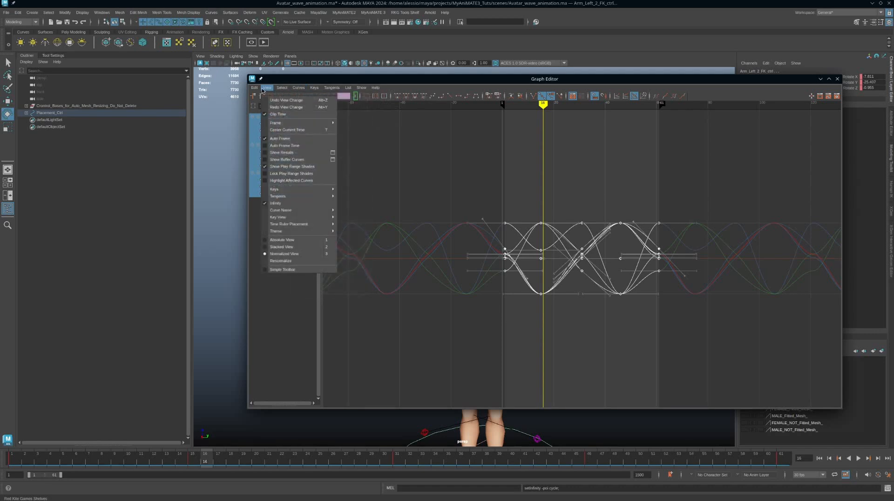
click(263, 90)
click(263, 90)
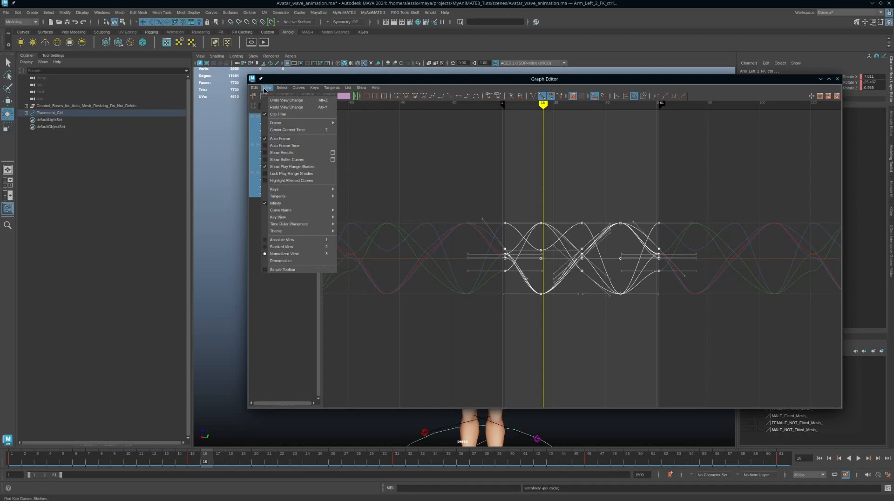
click(274, 204)
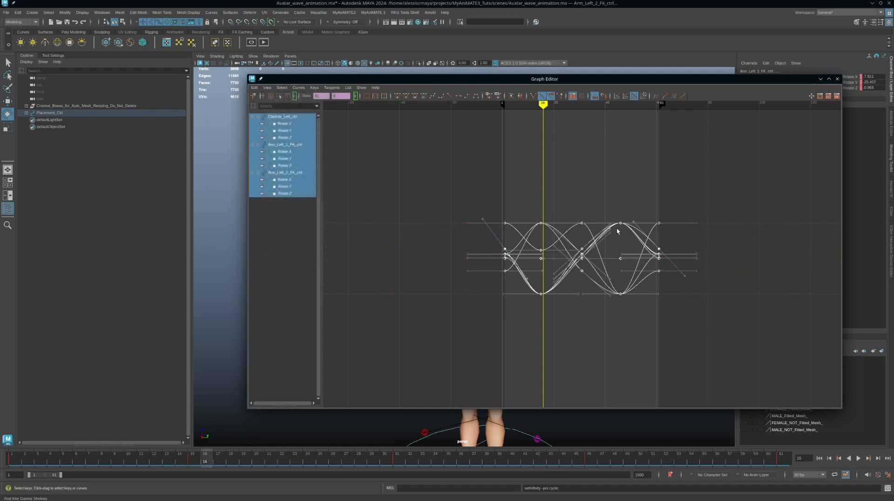
drag(550, 82, 893, 84)
key(alt+v)
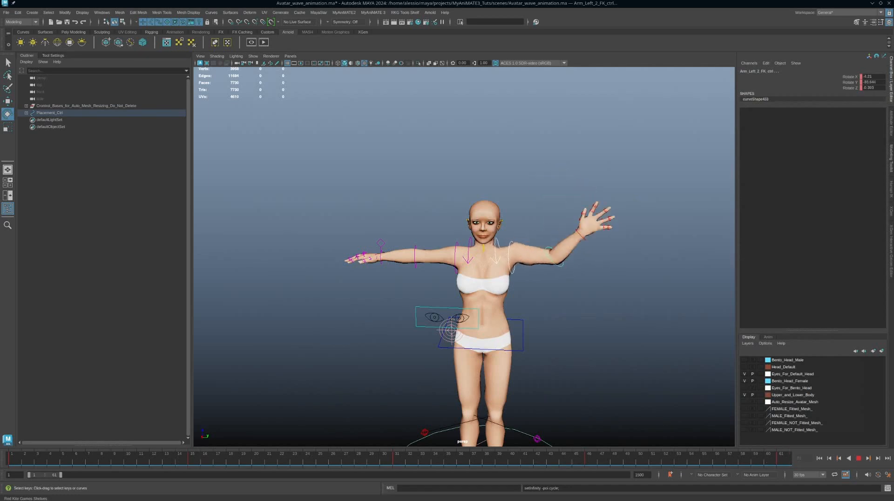
Stop playback, re-enable infinity display and isolate the clavicle's Rotate Z curve
key(alt+v)
drag(892, 84, 535, 72)
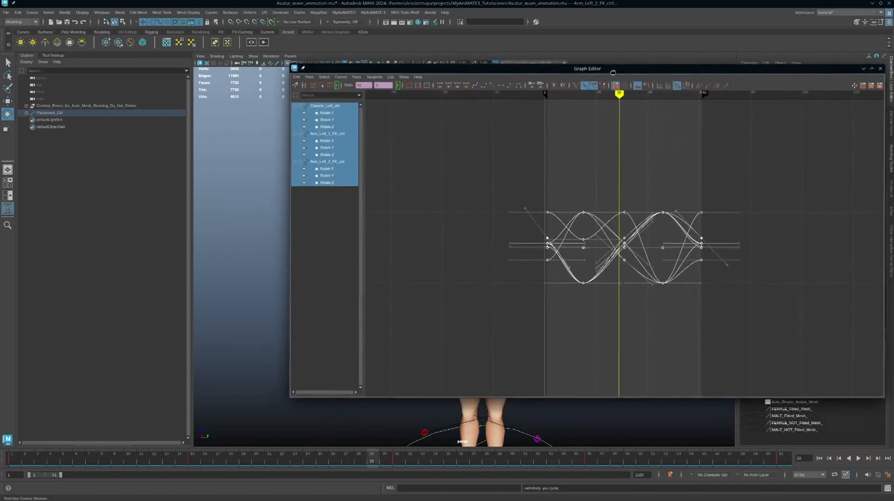
click(307, 80)
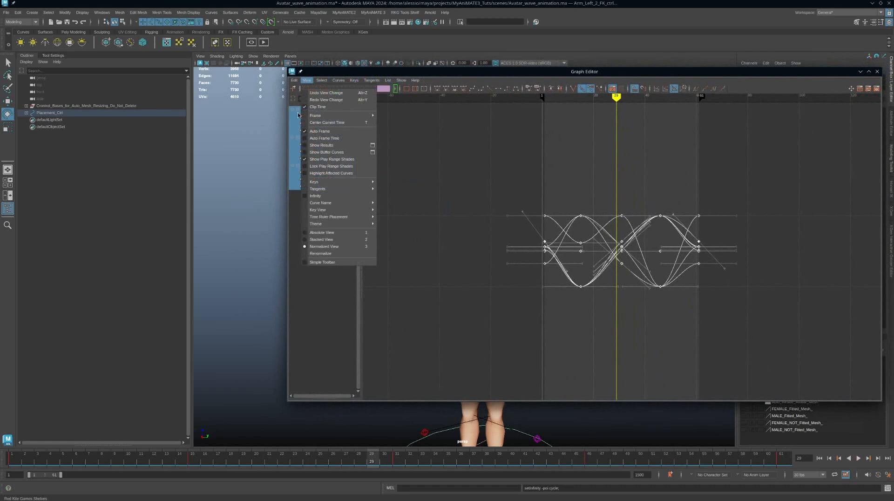
click(304, 198)
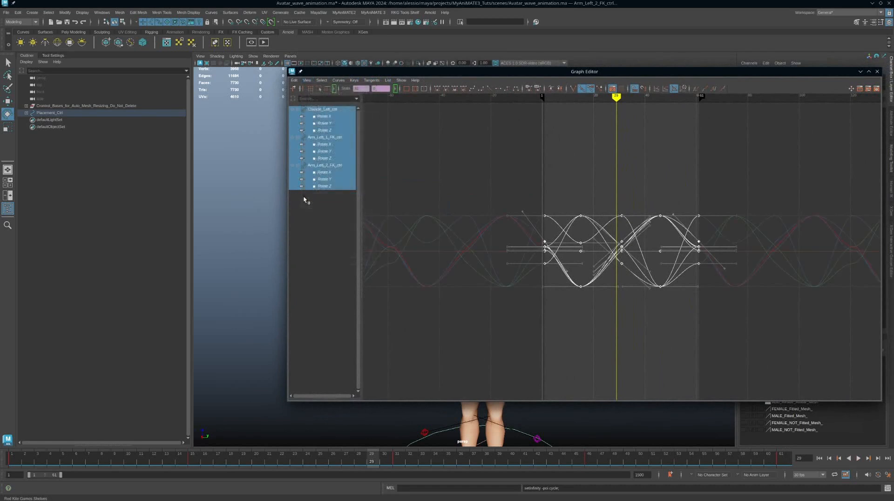
click(326, 124)
click(324, 130)
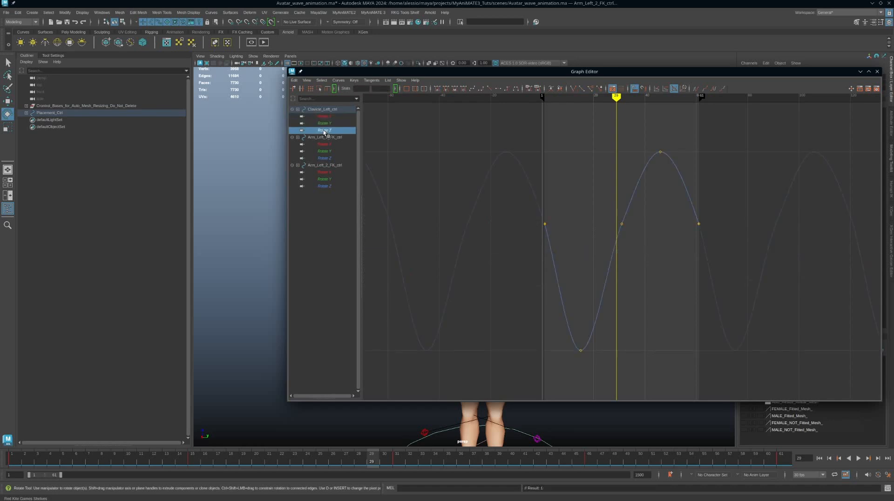
Steepen the Rotate Z tangent leaving the frame-1 key
alt+middle_drag(596, 213, 570, 218)
scroll(545, 209, down, 5)
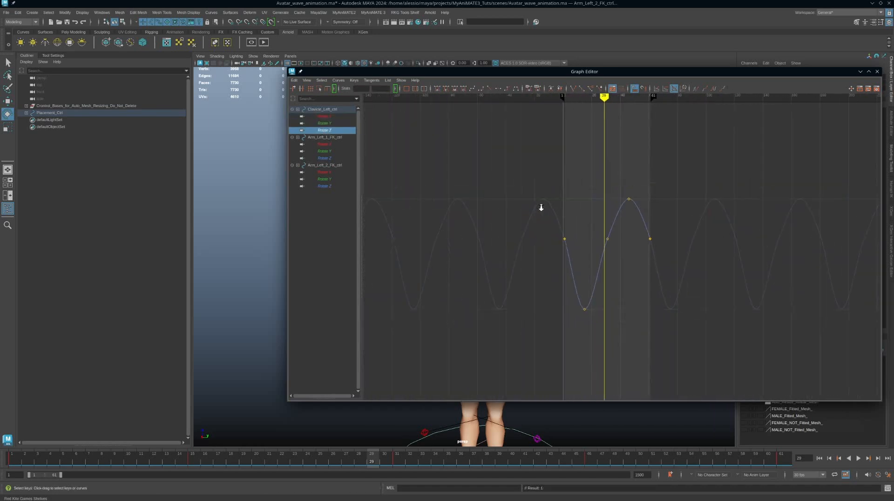
scroll(550, 216, up, 3)
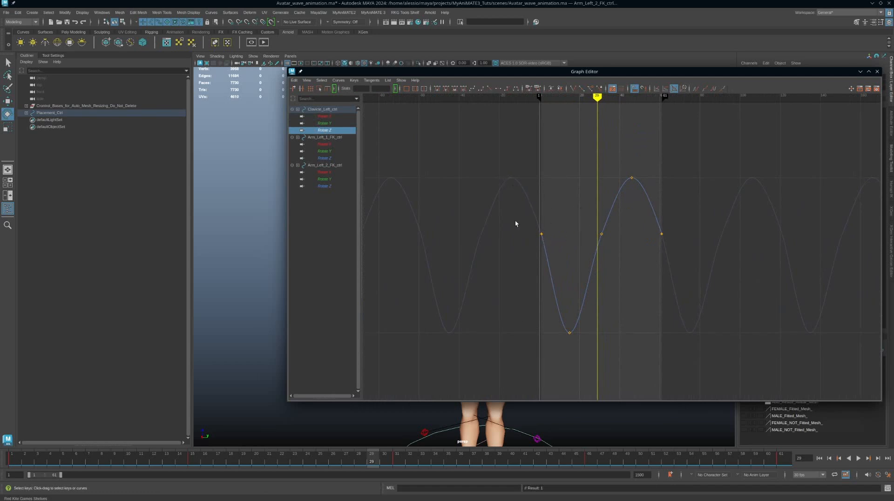
drag(515, 220, 697, 253)
key(a)
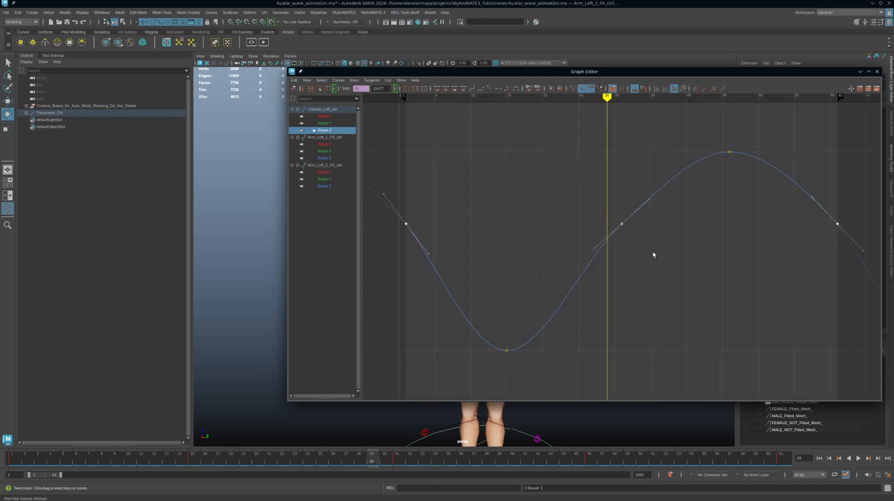
scroll(652, 270, down, 6)
scroll(627, 260, up, 3)
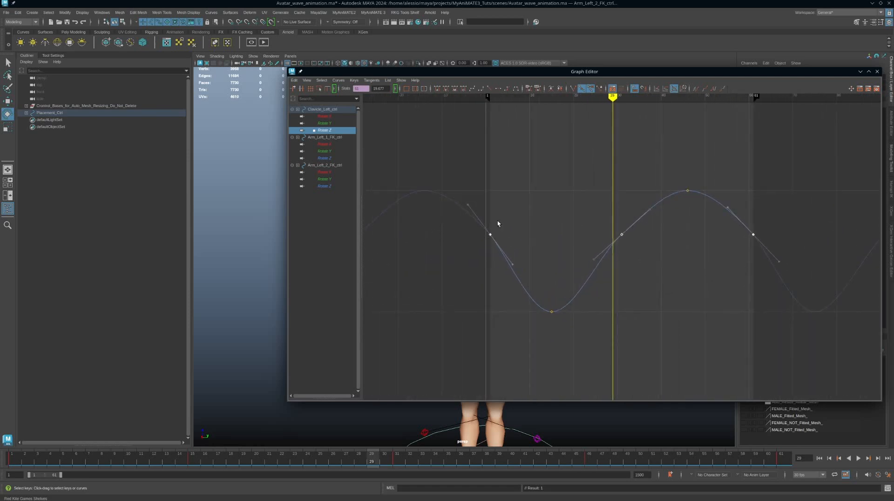
click(535, 212)
scroll(457, 226, up, 3)
scroll(468, 228, down, 2)
alt+middle_drag(468, 228, 563, 231)
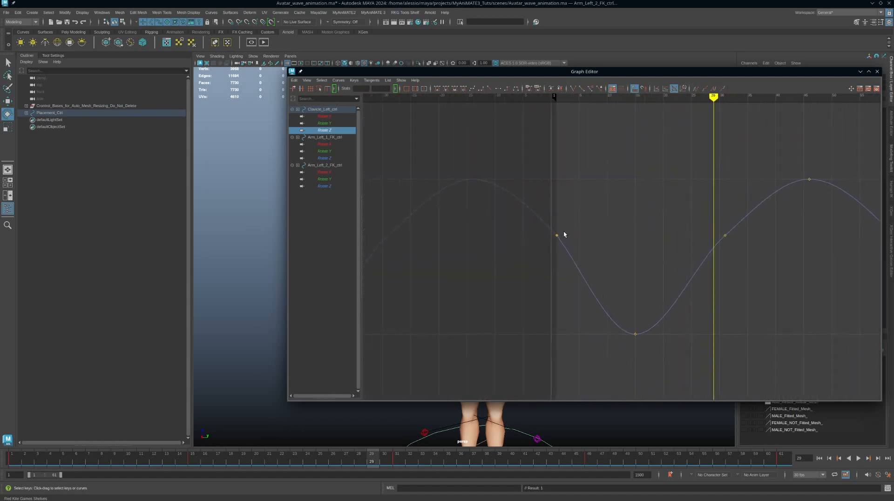
scroll(564, 235, up, 3)
scroll(578, 244, down, 1)
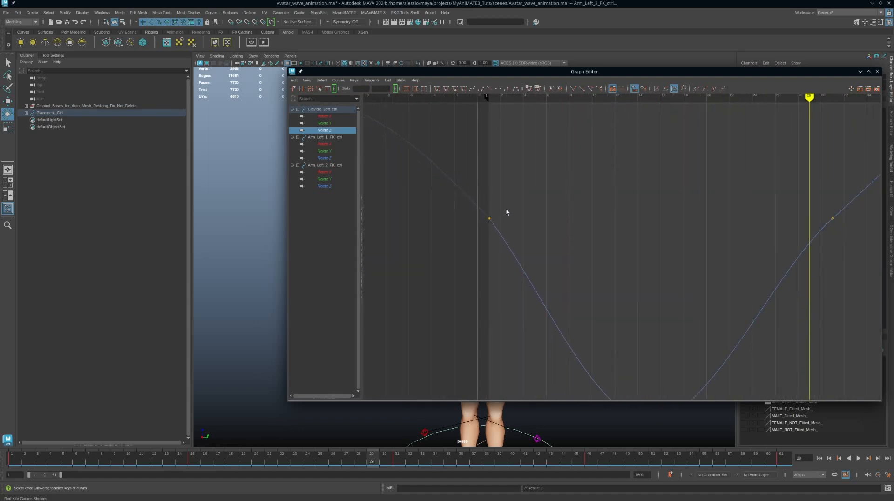
click(489, 218)
scroll(637, 237, down, 3)
alt+middle_drag(632, 235, 615, 236)
drag(587, 246, 548, 271)
middle_drag(546, 275, 597, 255)
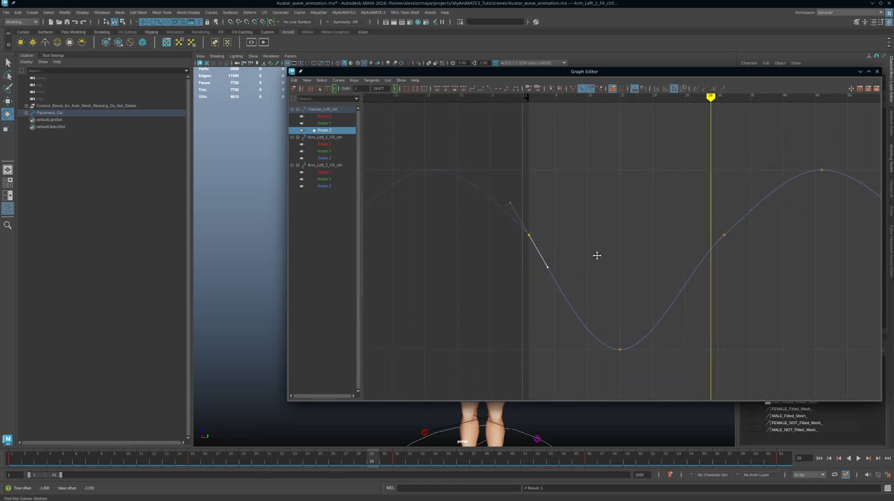
right_click(553, 266)
click(584, 241)
Steepen the Rotate Z tangent coming into the frame-61 key
alt+middle_drag(656, 250, 431, 257)
alt+middle_drag(607, 269, 590, 269)
drag(643, 228, 701, 256)
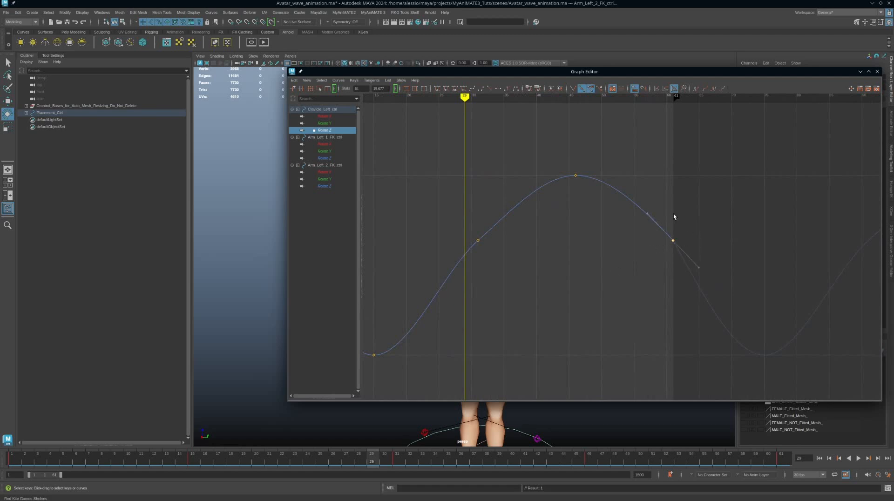
click(648, 214)
middle_drag(661, 187, 683, 201)
drag(644, 261, 625, 280)
Steepen the Rotate Z tangent leaving the frame-31 key
scroll(708, 250, up, 8)
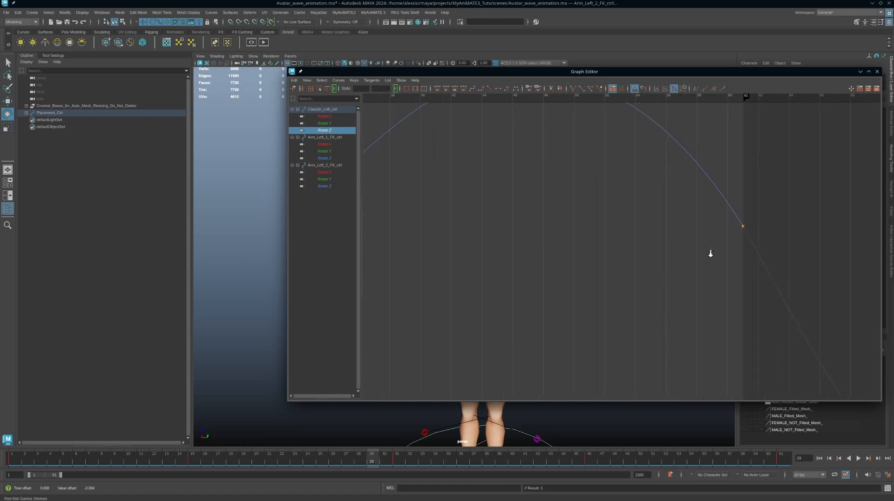
scroll(707, 251, down, 1)
scroll(733, 270, down, 10)
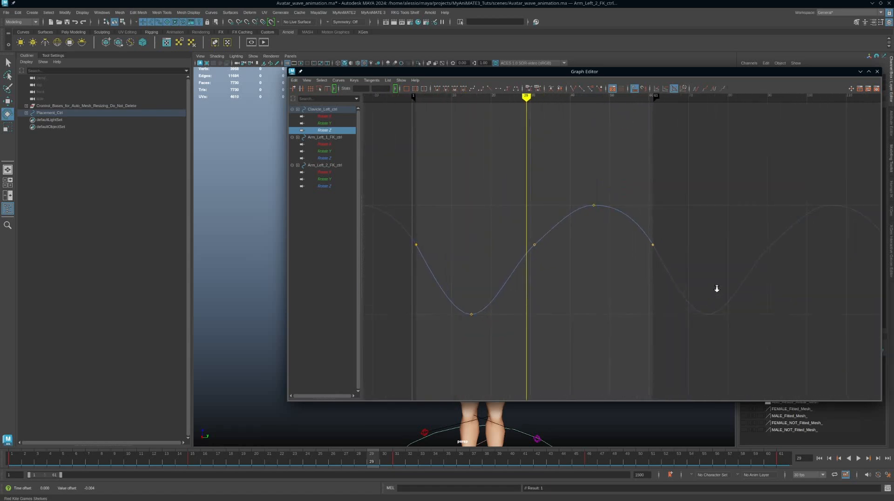
alt+middle_drag(587, 249, 681, 246)
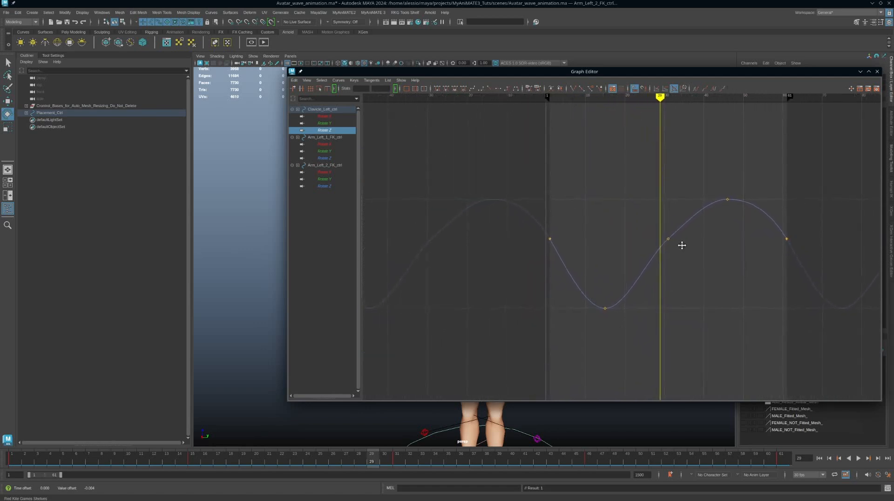
drag(700, 233, 636, 259)
drag(700, 231, 699, 231)
middle_drag(694, 231, 693, 216)
click(722, 292)
Compare the clavicle and arm rotation curves, then isolate Arm_Left_1_FK_ctrl Rotate X
click(326, 158)
click(326, 152)
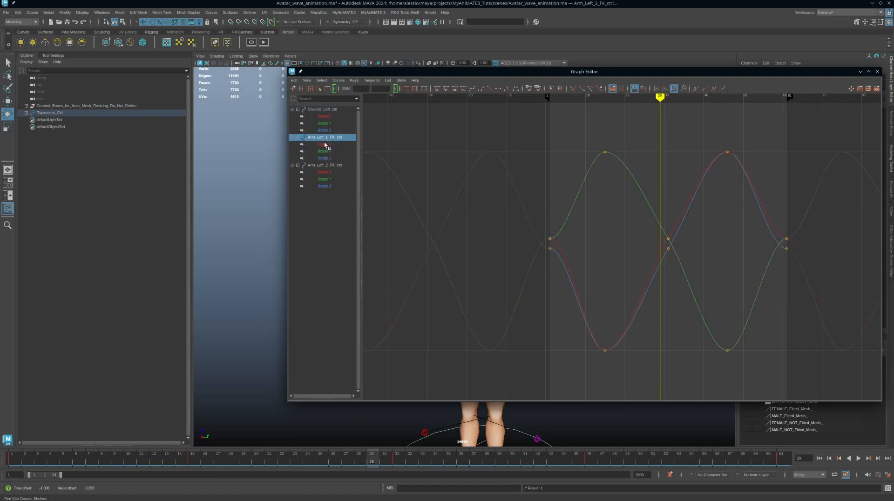
click(324, 130)
click(325, 124)
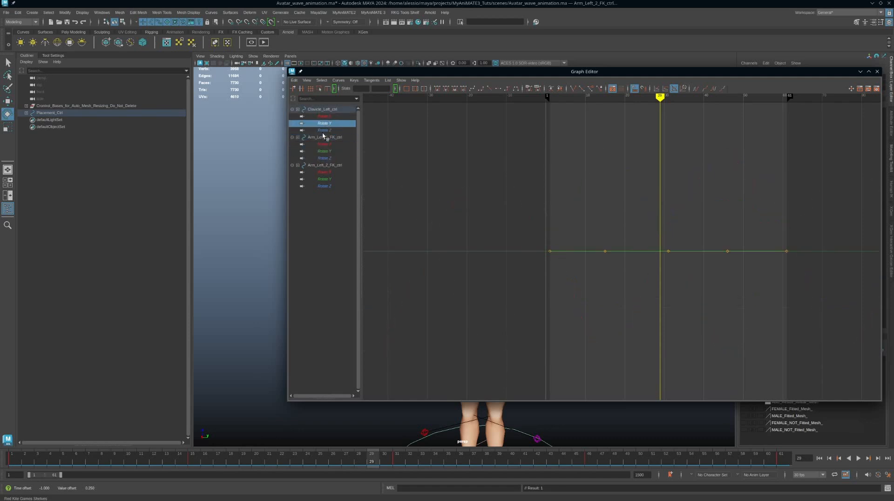
click(326, 117)
click(326, 131)
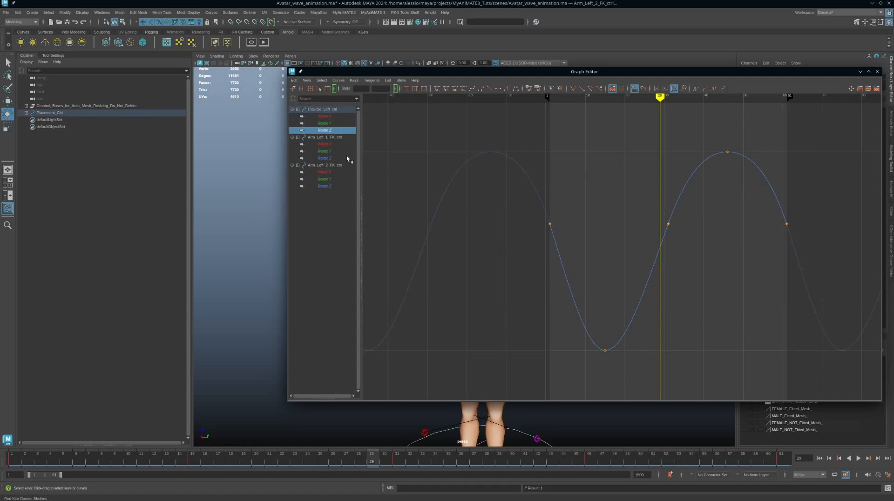
click(326, 145)
Offset the first Rotate X key and reshape its tangents, steepening the right one
drag(522, 227, 580, 256)
mouse_move(581, 228)
middle_down()
mouse_move(588, 207)
mouse_move(593, 225)
mouse_move(574, 225)
mouse_move(583, 222)
mouse_move(579, 239)
mouse_move(594, 236)
mouse_move(587, 206)
mouse_move(568, 226)
middle_up()
alt+middle_drag(679, 261, 678, 261)
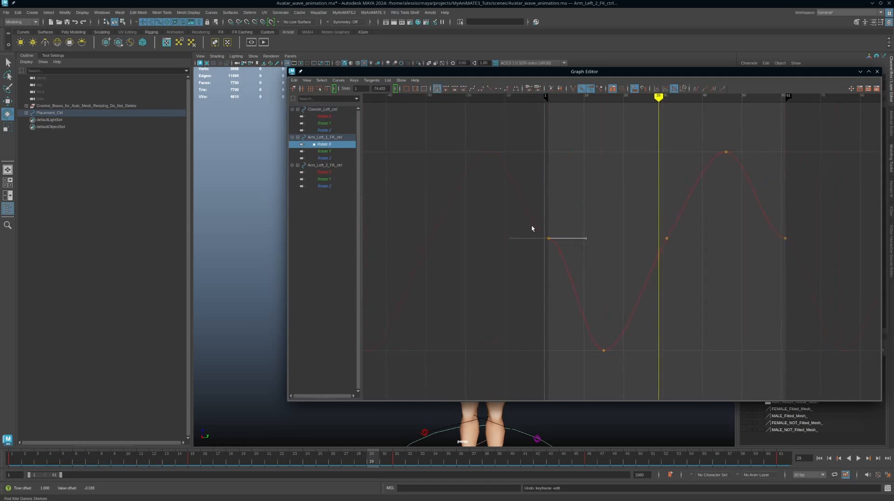
drag(530, 226, 520, 261)
middle_drag(498, 261, 537, 280)
drag(581, 220, 594, 270)
key(w)
middle_drag(595, 269, 613, 286)
Try swinging the last key's tangent, revert it, and select all five Rotate X keys
drag(764, 224, 751, 259)
middle_drag(730, 257, 725, 296)
key(ctrl+z)
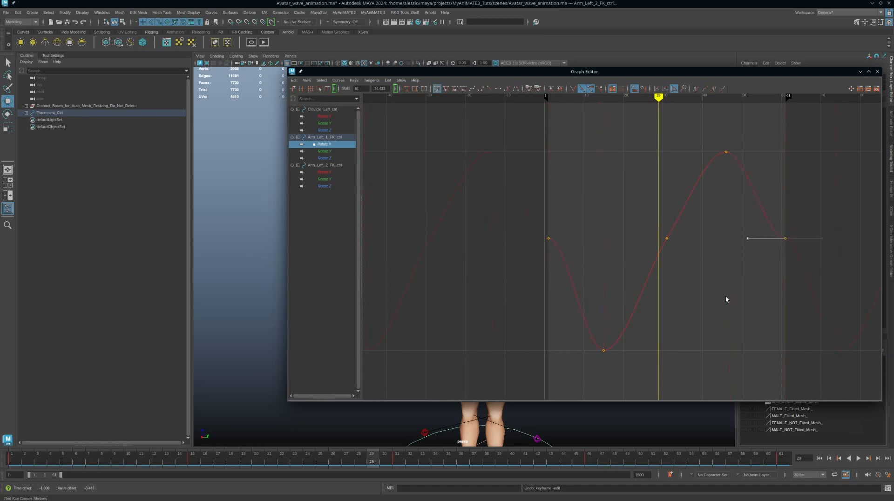
drag(814, 136, 517, 361)
Frame the five Rotate X keys, then undo a trial time-squeeze of them
key(f)
scroll(731, 303, down, 3)
scroll(731, 303, up, 4)
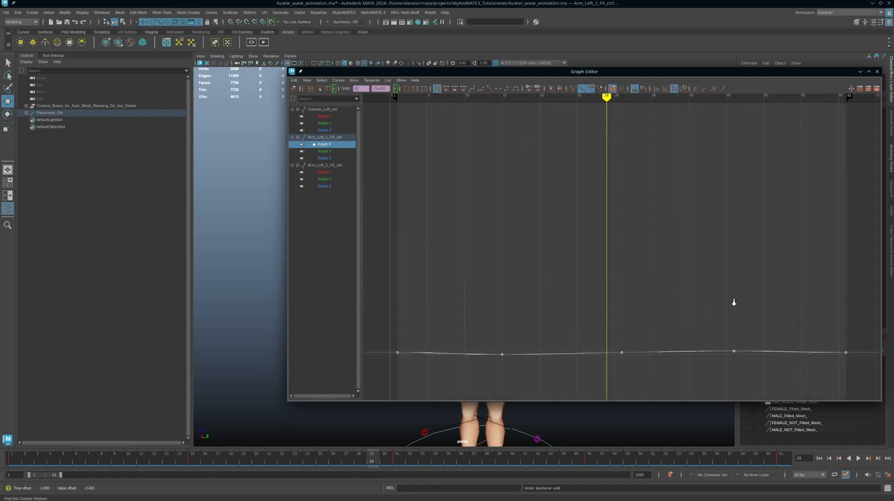
scroll(731, 302, down, 3)
alt+middle_drag(615, 276, 645, 241)
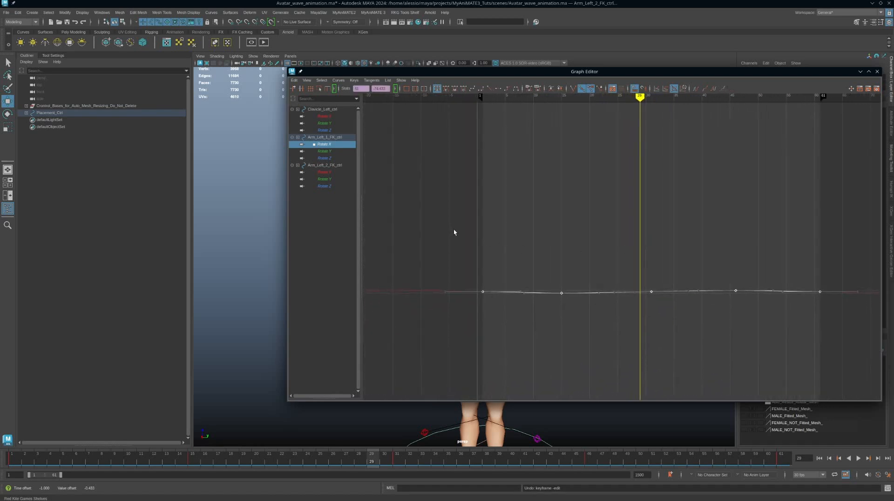
drag(454, 232, 861, 339)
key(a)
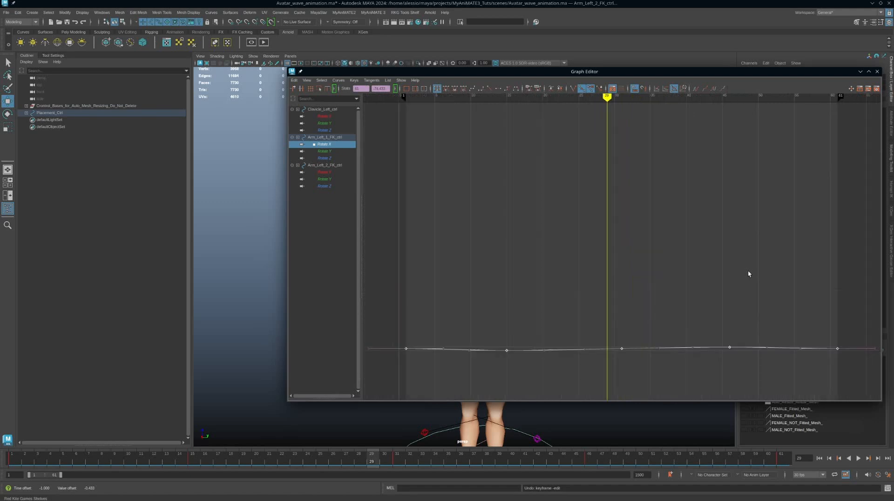
alt+middle_drag(521, 317, 578, 240)
scroll(551, 241, up, 6)
key(a)
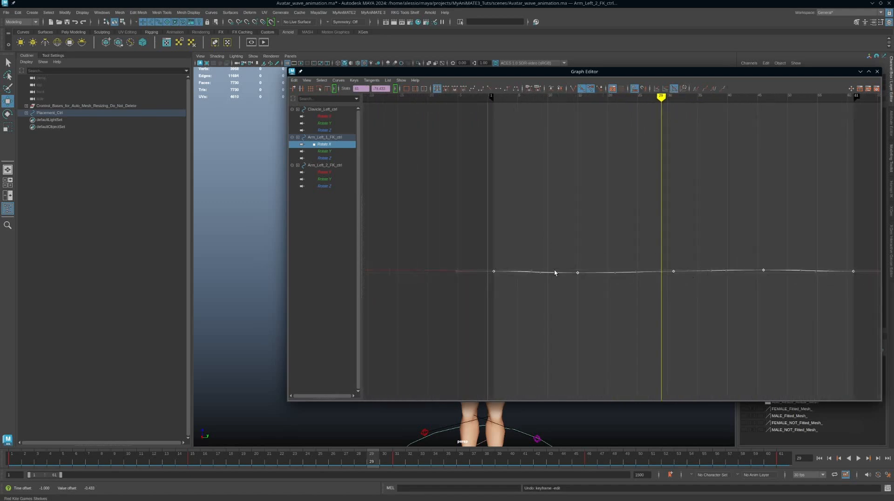
key(r)
shift+middle_drag(632, 256, 628, 256)
key(ctrl+z)
Experiment with compressing, shifting and scaling the Rotate X keys, undoing each change
alt+right_drag(628, 256, 632, 304)
drag(501, 256, 546, 284)
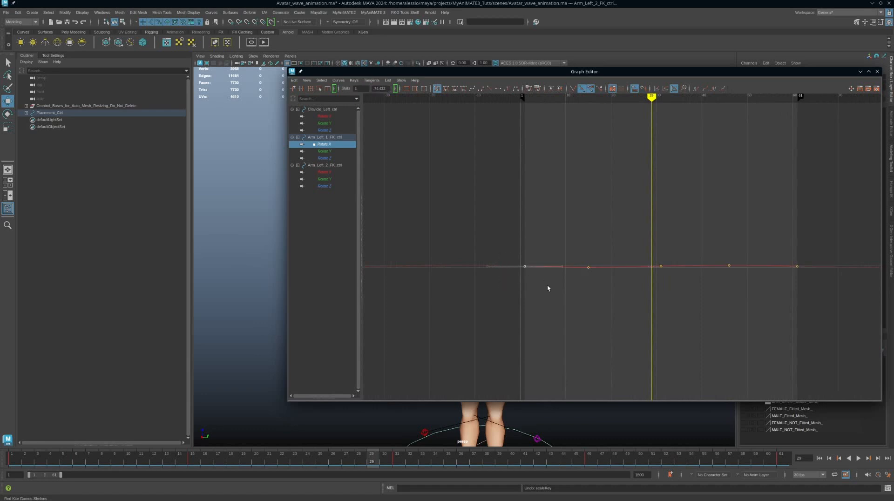
key(f)
alt+middle_drag(546, 284, 732, 159)
alt+right_drag(572, 212, 596, 199)
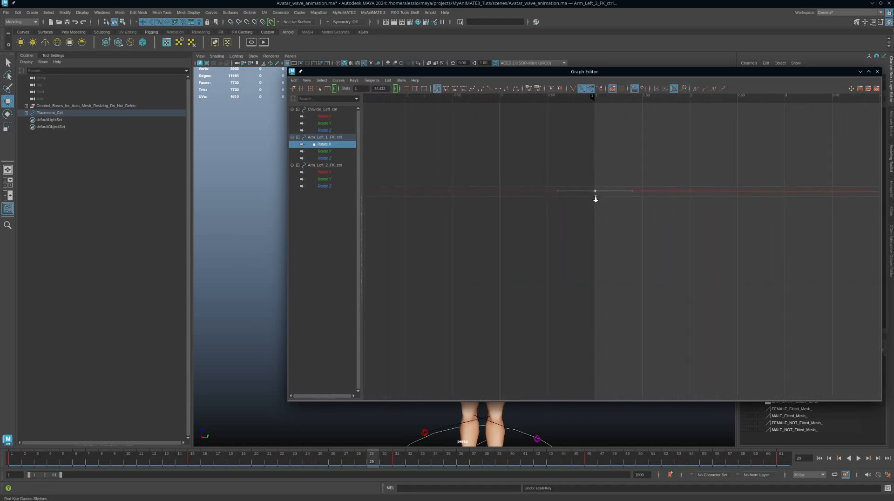
key(f)
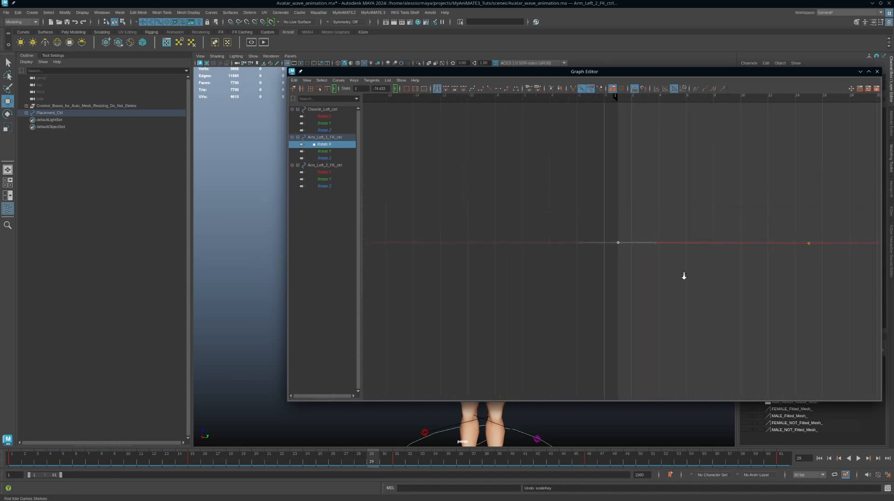
alt+right_drag(684, 276, 575, 305)
drag(429, 236, 875, 315)
mouse_move(758, 315)
middle_down()
mouse_move(740, 312)
mouse_move(749, 302)
middle_up()
key(ctrl+z)
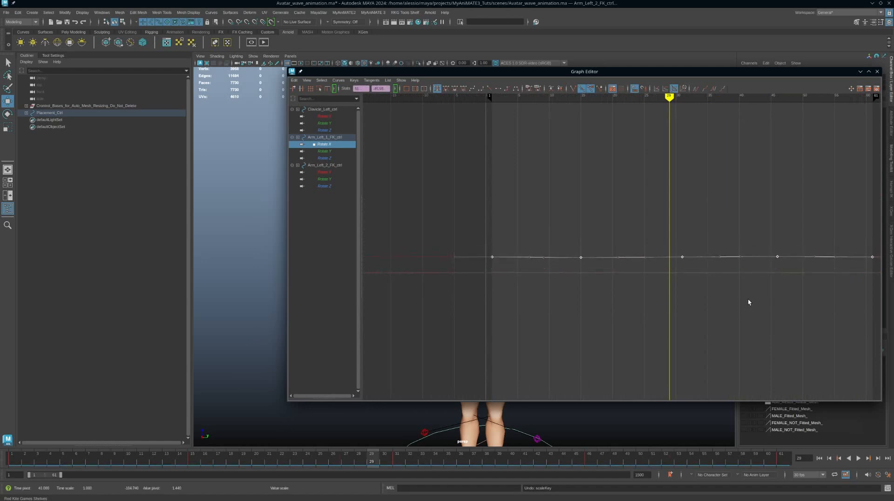
key(ctrl+z)
scroll(748, 299, down, 2)
scroll(747, 302, up, 1)
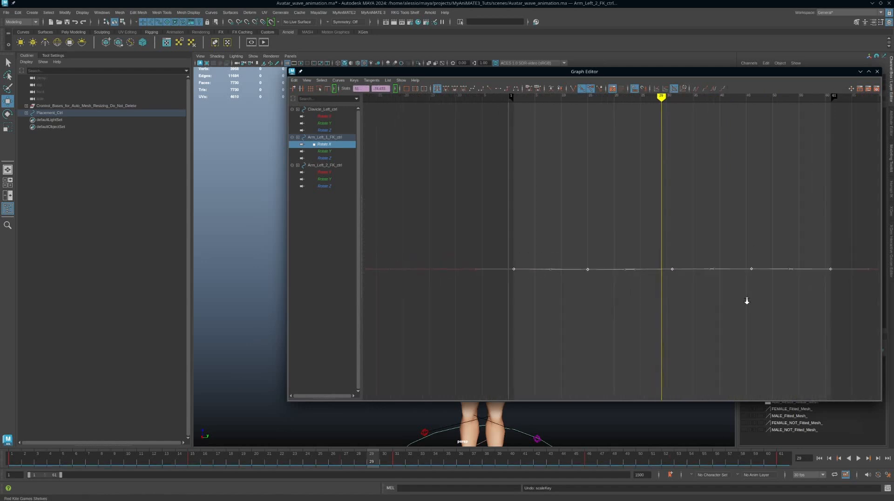
scroll(746, 303, down, 2)
scroll(744, 305, up, 1)
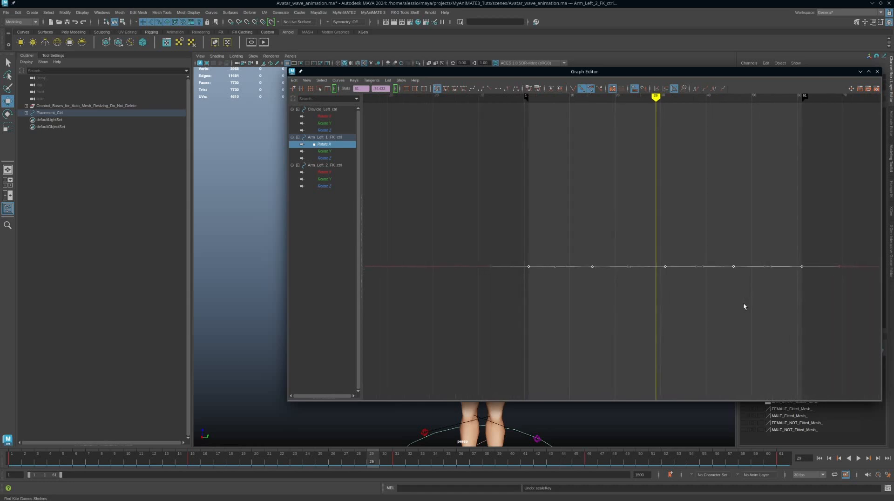
middle_drag(742, 296, 743, 298)
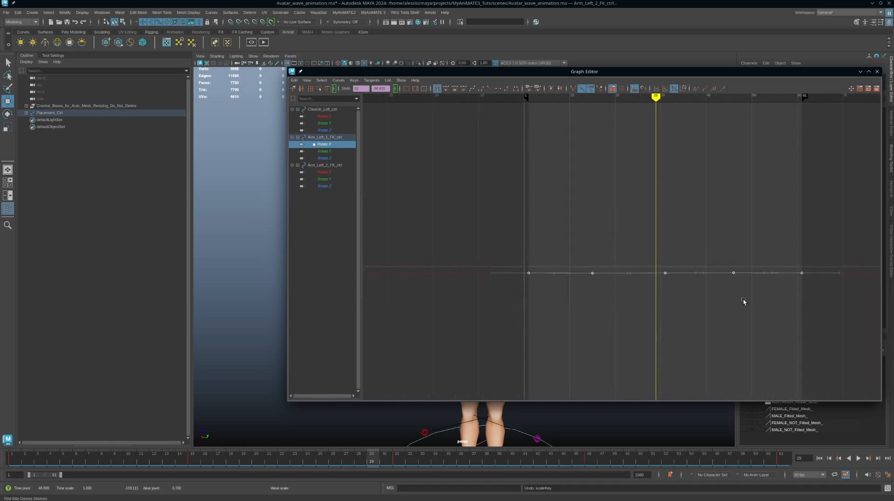
key(ctrl+z)
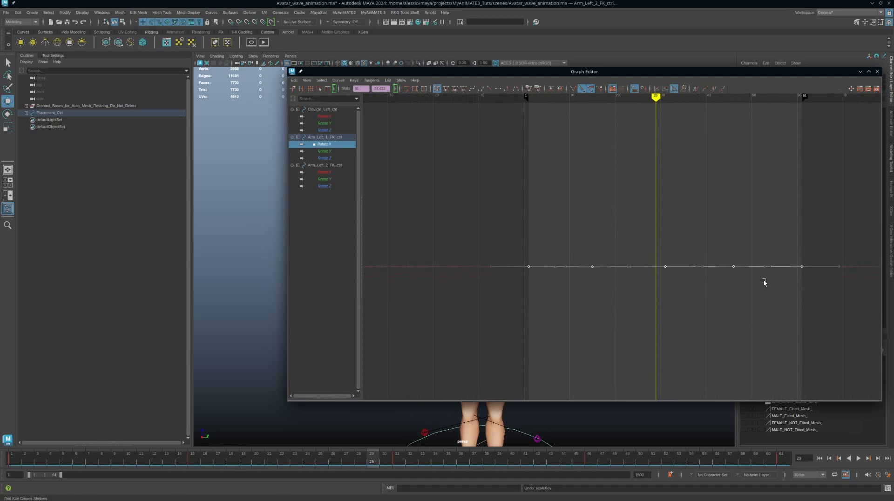
middle_drag(741, 308, 740, 302)
key(ctrl+z)
Show Arm_Left_1_FK_ctrl's Rotate X, Y and Z curves together with all keys selected
drag(498, 243, 801, 305)
ctrl+click(331, 151)
ctrl+click(325, 158)
drag(457, 152, 838, 345)
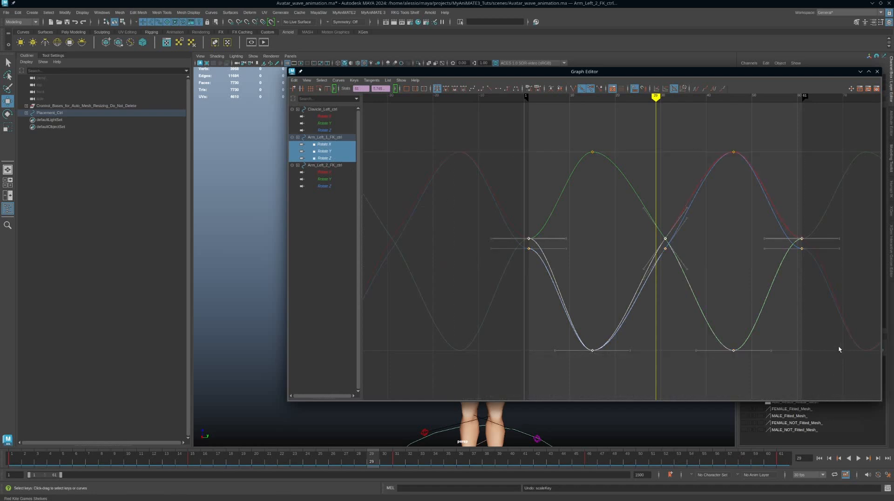
Fit the rotation curves in view and isolate the upper arm's Rotate X curve
key(f)
alt+right_drag(818, 344, 679, 292)
alt+middle_drag(672, 279, 693, 241)
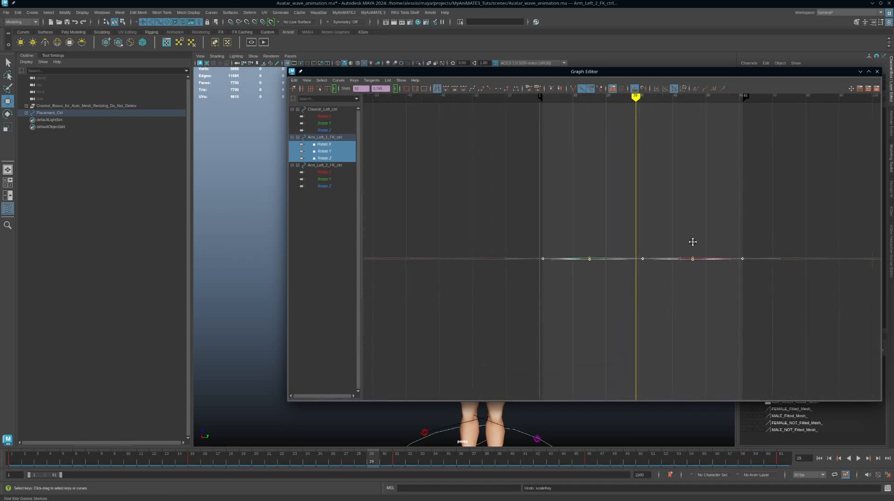
alt+right_drag(485, 221, 569, 247)
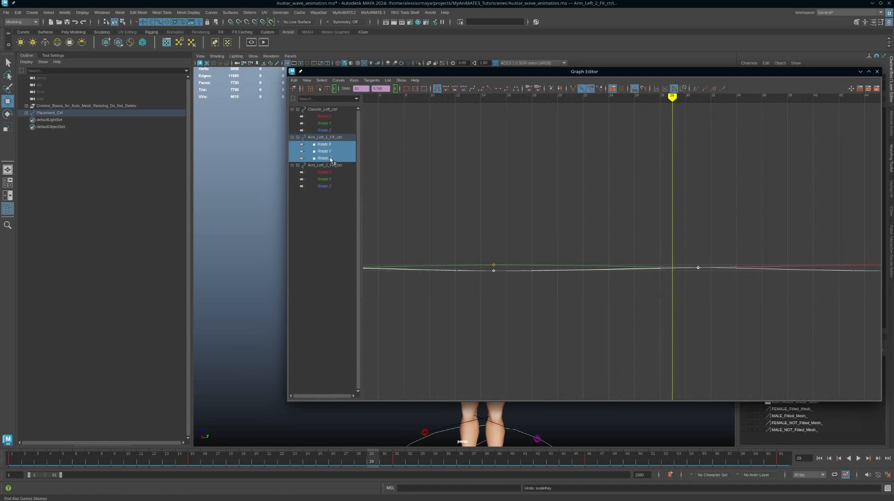
drag(327, 132, 331, 159)
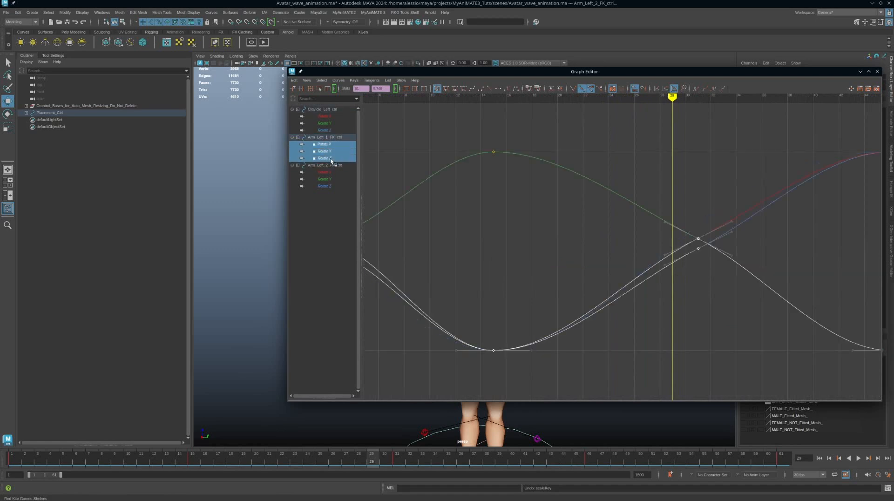
click(329, 145)
Steepen the frame-31 key's Rotate X tangent, undoing a later flattening
alt+middle_drag(539, 242, 553, 242)
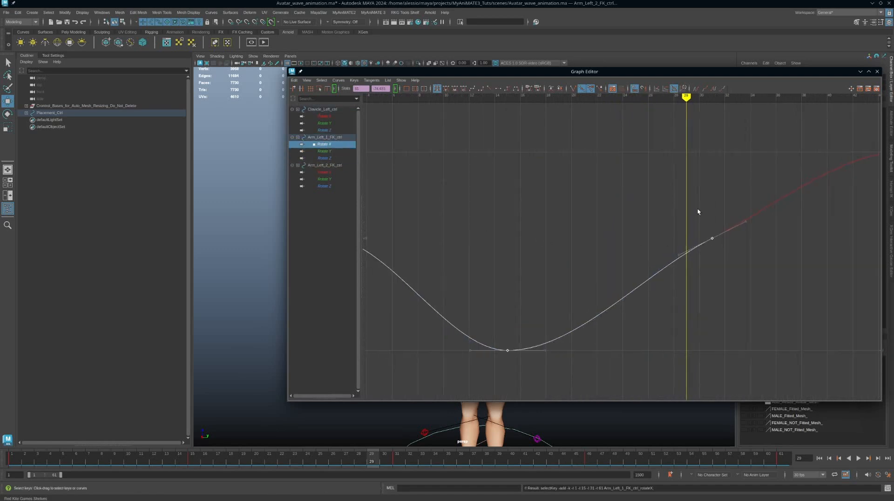
drag(697, 208, 758, 273)
middle_drag(754, 235, 734, 256)
alt+right_drag(741, 264, 734, 288)
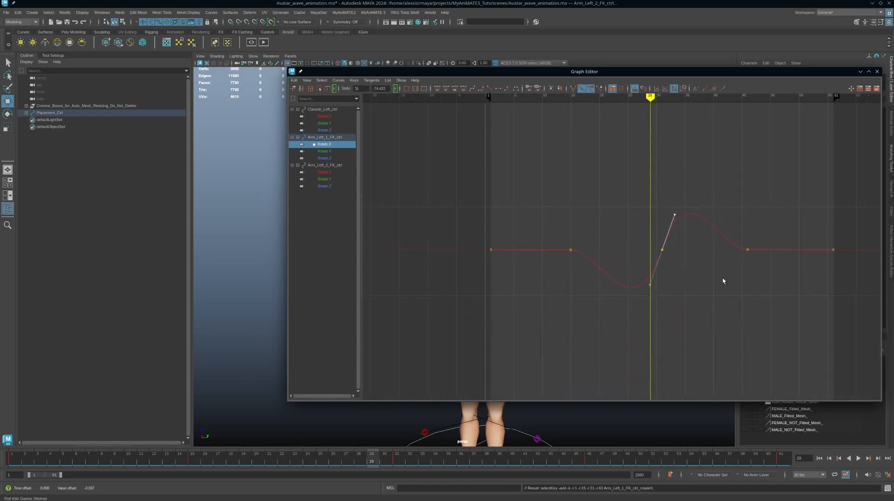
middle_drag(718, 261, 762, 281)
key(ctrl+z)
Steepen the upper arm's Rotate Y tangents at frames 1, 61 and 31
click(324, 151)
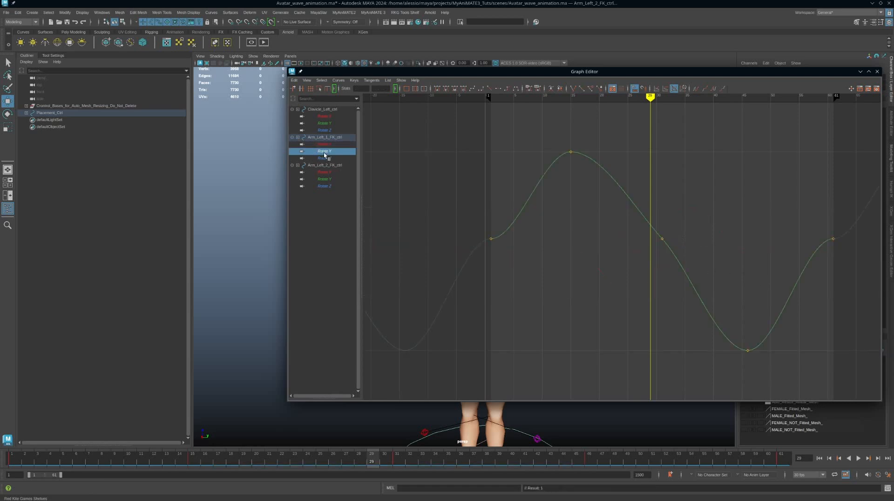
drag(473, 231, 524, 260)
click(528, 238)
middle_drag(523, 264, 553, 193)
mouse_move(620, 239)
alt+middle_down()
mouse_move(553, 243)
mouse_move(588, 241)
alt+middle_up()
drag(729, 213, 840, 269)
click(761, 242)
middle_drag(727, 209, 749, 241)
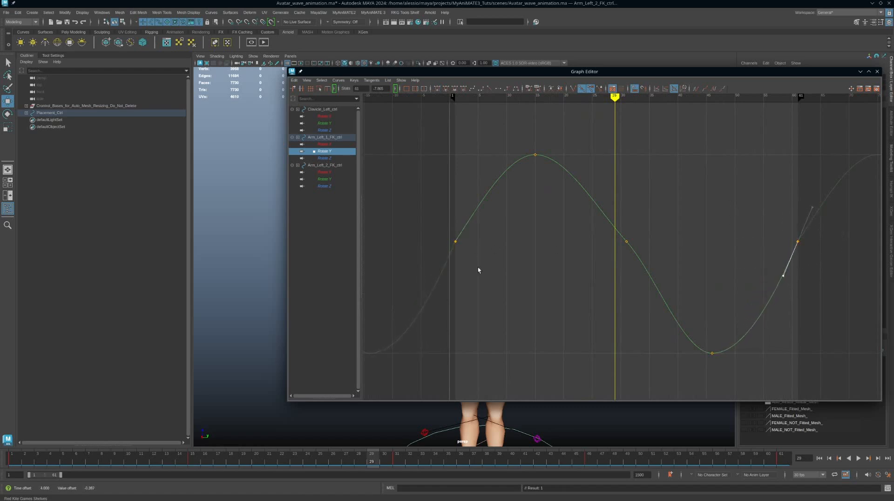
click(456, 241)
middle_drag(528, 224, 524, 216)
click(627, 242)
middle_drag(613, 183, 622, 181)
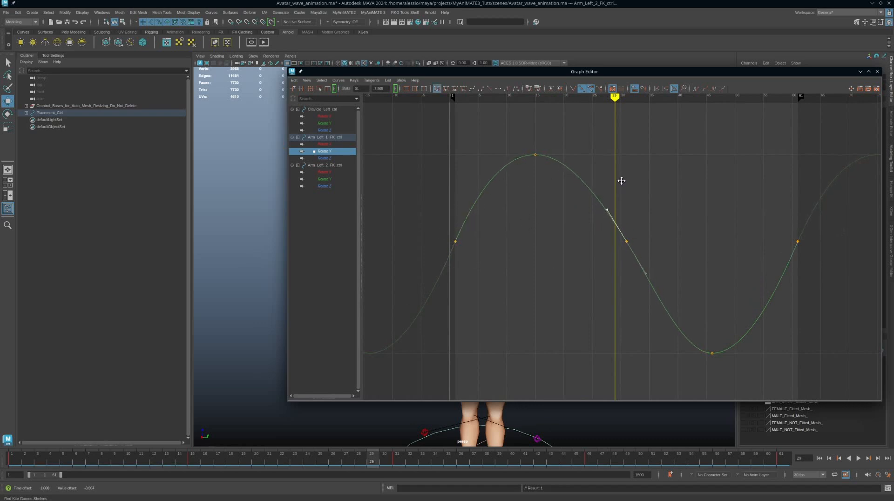
Steepen the upper arm's Rotate Z tangents at frames 1, 61 and 31
click(329, 161)
drag(423, 217, 480, 265)
drag(481, 236, 504, 260)
middle_drag(518, 197, 504, 246)
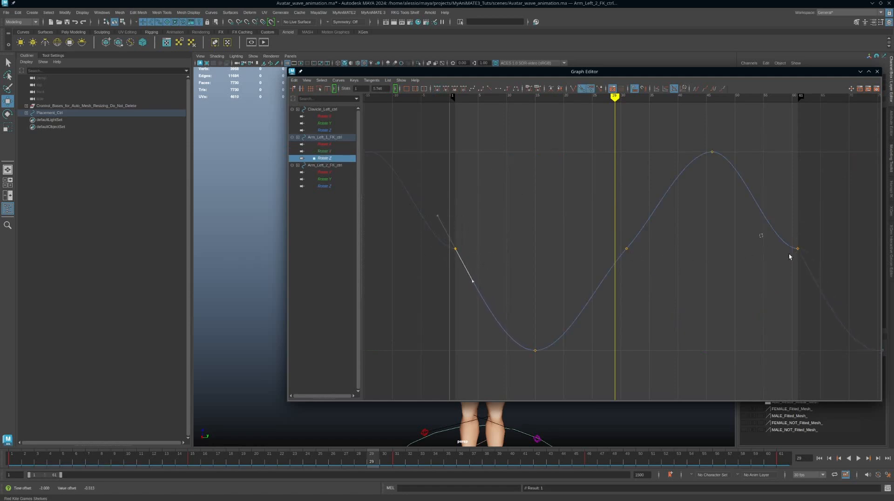
drag(790, 257, 812, 267)
drag(780, 212, 765, 274)
middle_drag(727, 256, 751, 234)
drag(638, 238, 618, 258)
drag(585, 198, 615, 282)
middle_drag(614, 293, 621, 300)
Angle Arm_Left_2_FK_ctrl's Rotate X tangent at frame 1 steeply downward
click(322, 173)
drag(442, 254, 496, 244)
middle_drag(515, 205, 506, 271)
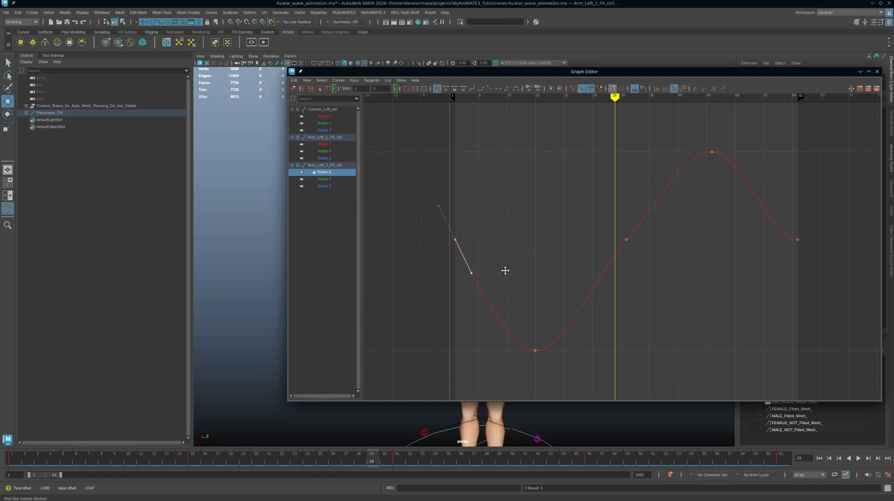
Steepen Arm_Left_2_FK_ctrl's Rotate X tangents at frames 61 and 31
drag(708, 279, 828, 224)
middle_drag(700, 256, 722, 221)
drag(645, 259, 608, 210)
drag(609, 288, 609, 287)
middle_drag(609, 287, 551, 252)
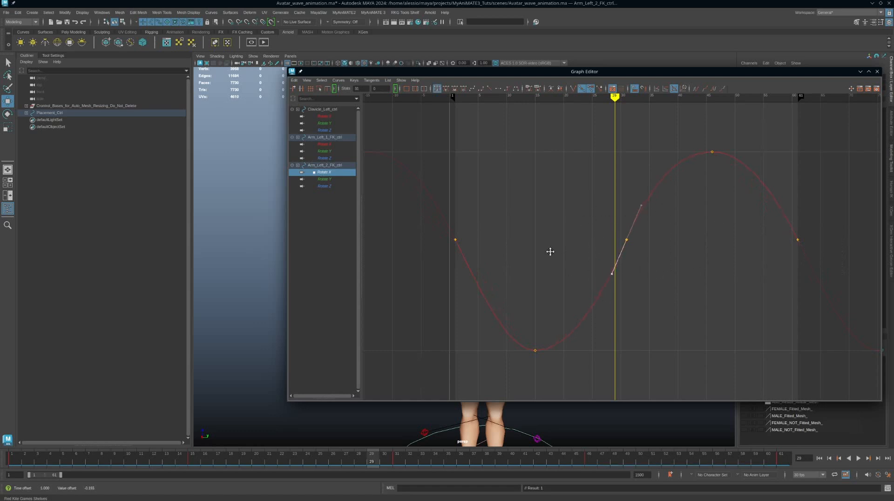
Steepen Arm_Left_2_FK_ctrl's Rotate Y tangents at frames 1, 61 and 31
click(325, 178)
drag(462, 294, 450, 269)
middle_drag(488, 313, 516, 219)
drag(746, 255, 799, 301)
middle_drag(720, 236, 731, 281)
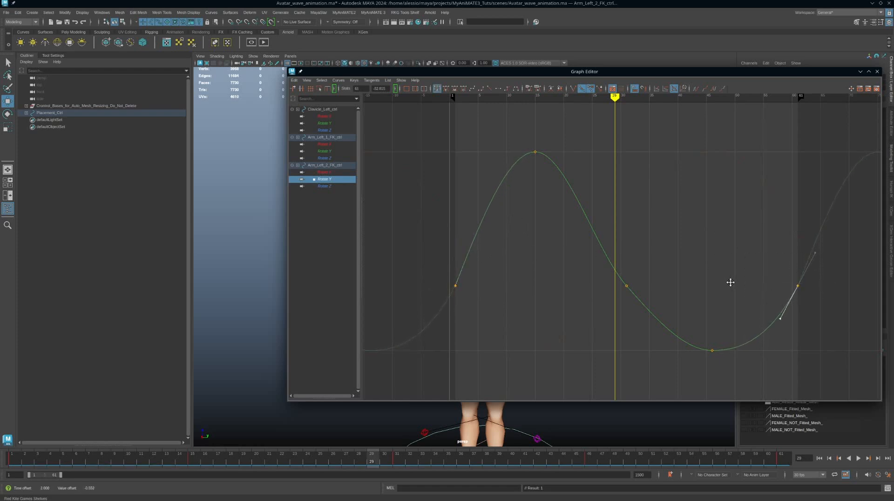
drag(569, 255, 630, 288)
middle_drag(642, 208, 648, 203)
Tilt Arm_Left_2_FK_ctrl's Rotate Z tangents at frames 31, 46 and 15 downward
click(352, 186)
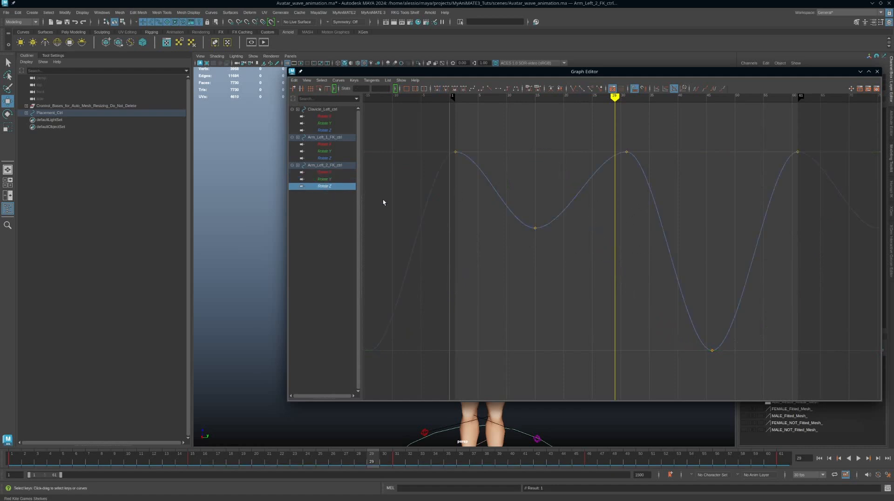
drag(465, 148, 494, 144)
alt+middle_drag(619, 209, 612, 218)
drag(653, 145, 588, 202)
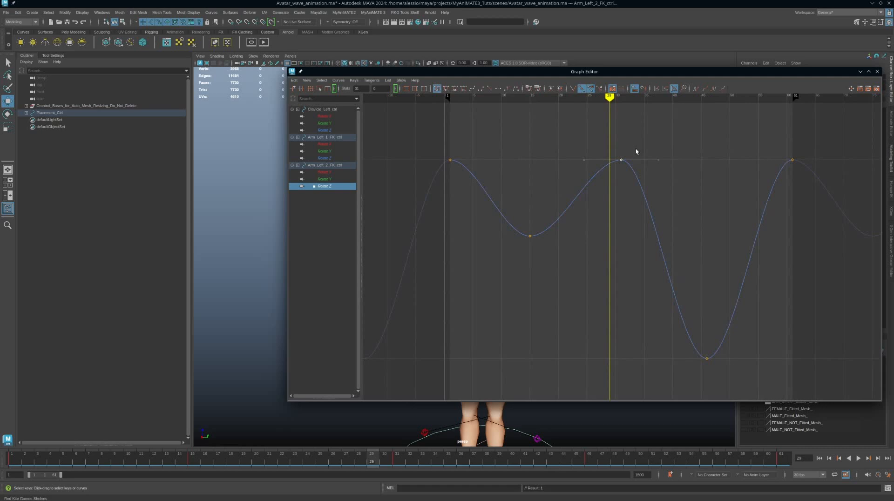
middle_drag(665, 178, 681, 192)
key(ctrl+z)
middle_drag(693, 145, 699, 185)
drag(669, 332, 752, 379)
middle_drag(694, 355, 624, 313)
drag(579, 276, 522, 236)
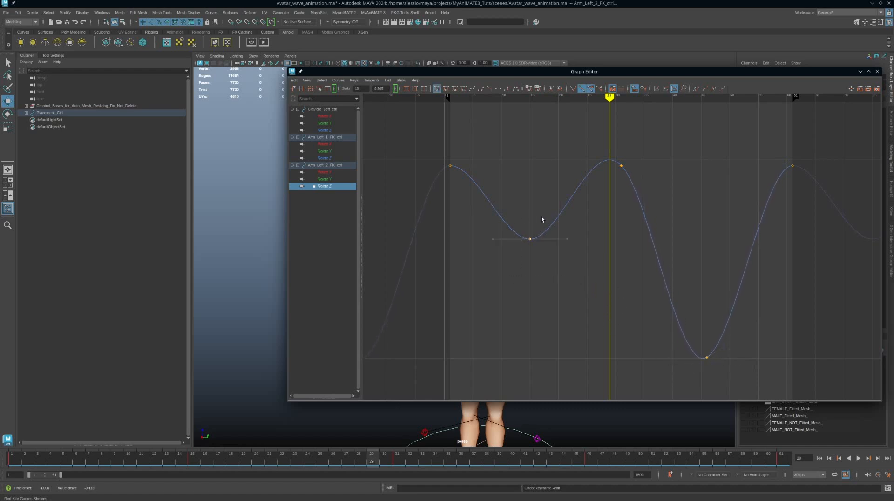
middle_drag(540, 222, 606, 225)
Rotate the Arm_Left_1_FK_ctrl upper arm upward, then bring the Graph Editor back into view
click(860, 72)
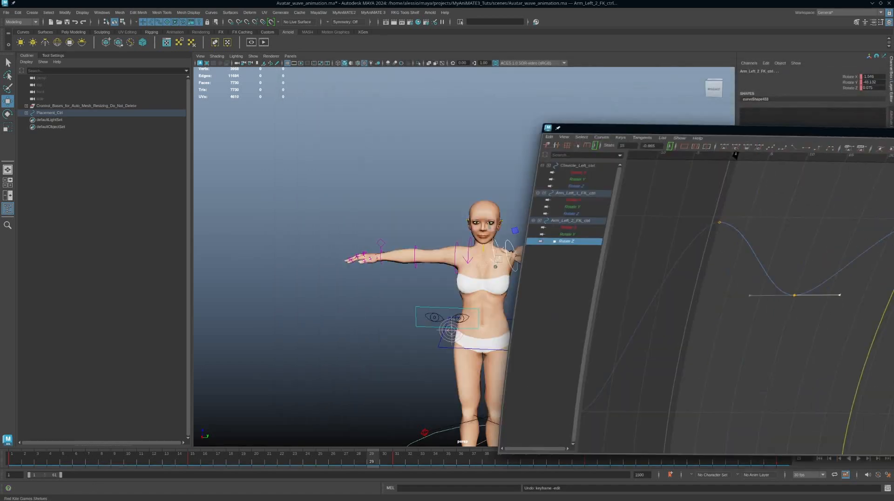
alt+drag(638, 289, 558, 295)
scroll(585, 302, up, 5)
click(524, 237)
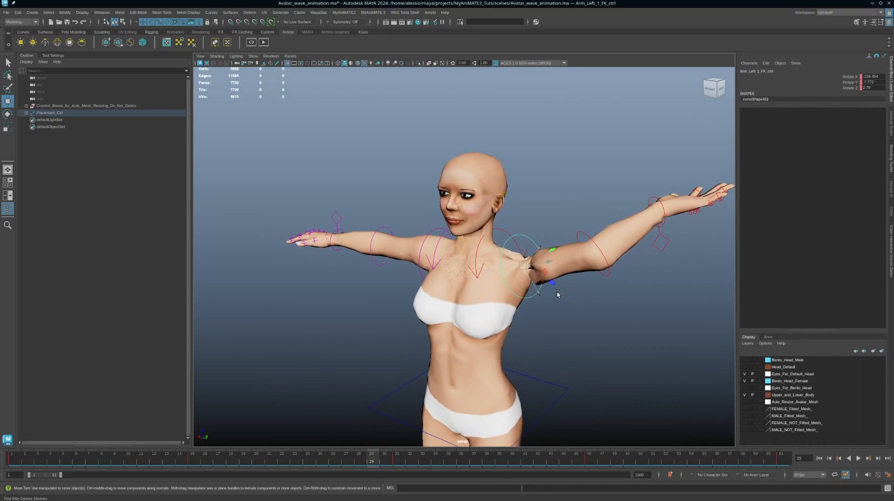
key(e)
drag(514, 252, 512, 295)
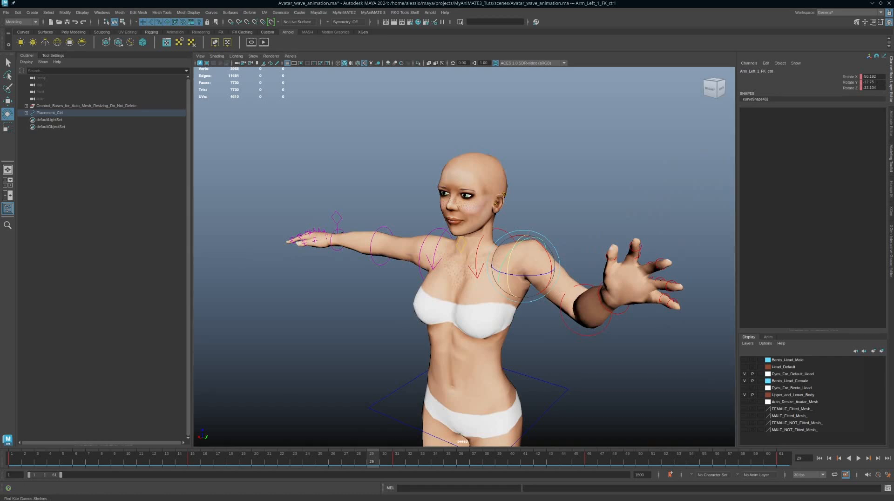
drag(893, 145, 634, 73)
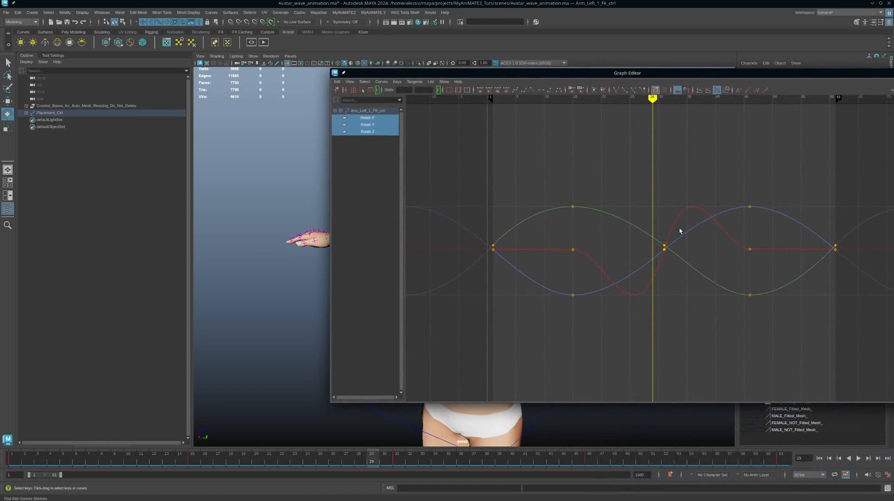
Flatten the frame-31 tangent on the upper arm's Rotate X curve and move the Graph Editor aside
drag(694, 211, 696, 212)
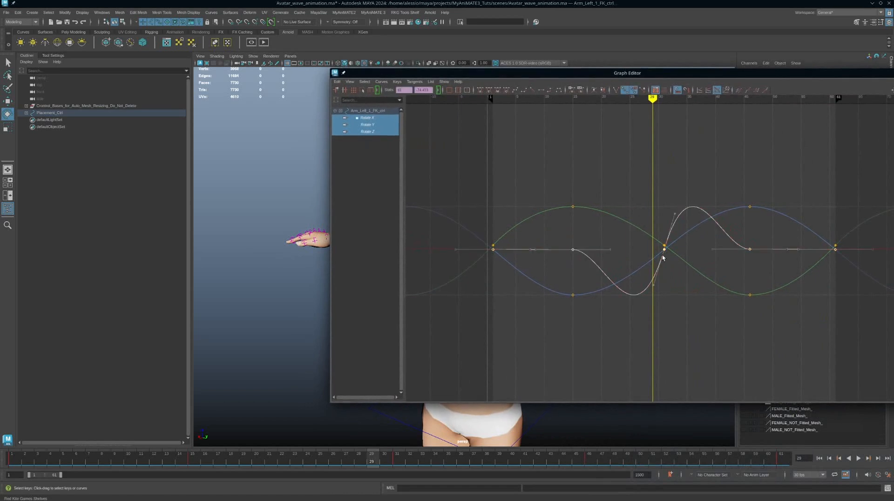
click(367, 118)
drag(637, 237, 698, 267)
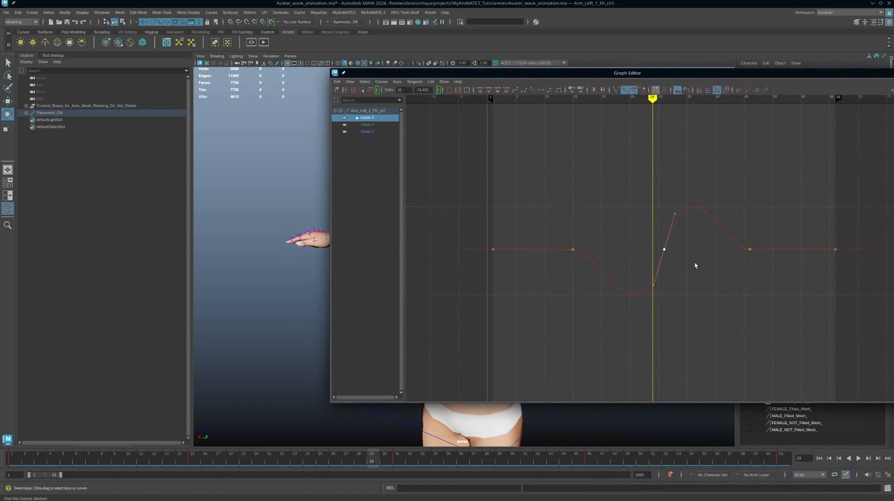
middle_drag(677, 234, 708, 272)
drag(629, 74, 893, 98)
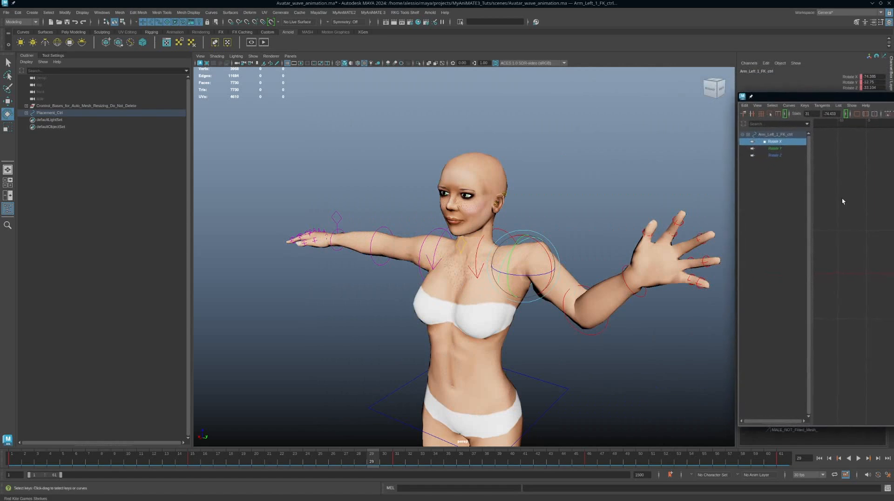
Play back the wave animation to review the arm motion
key(alt+v)
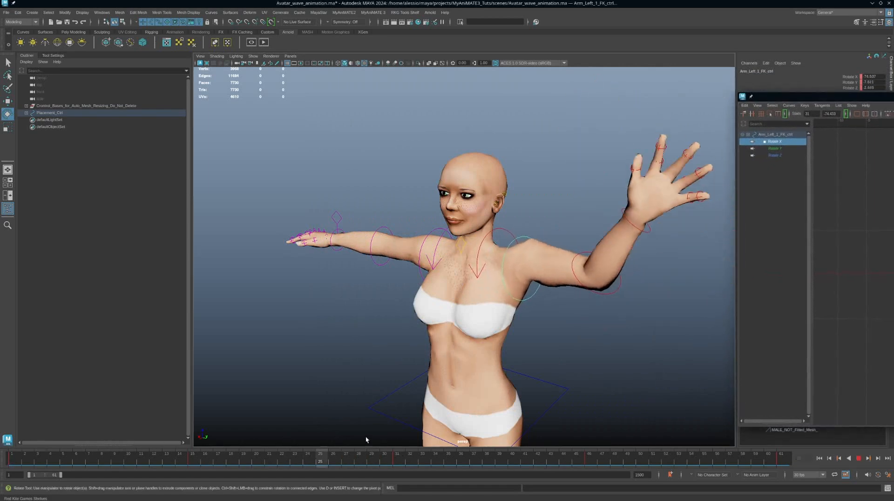
key(Escape)
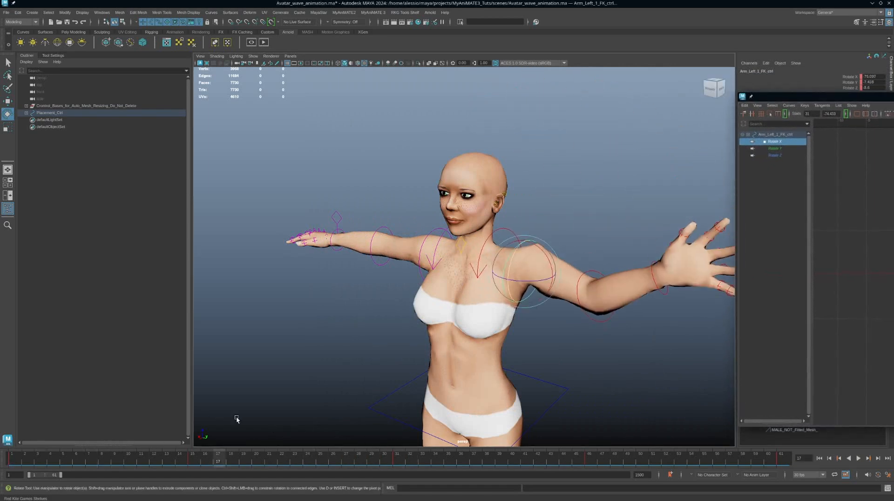
click(859, 458)
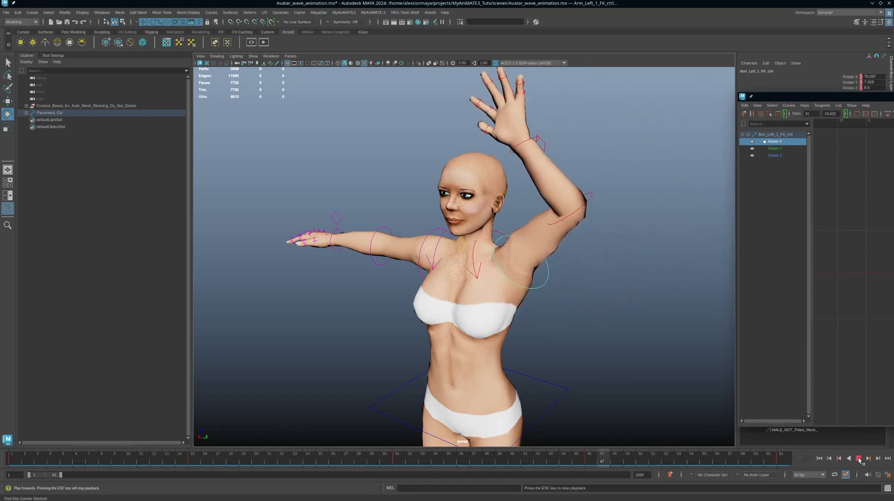
scroll(526, 281, down, 5)
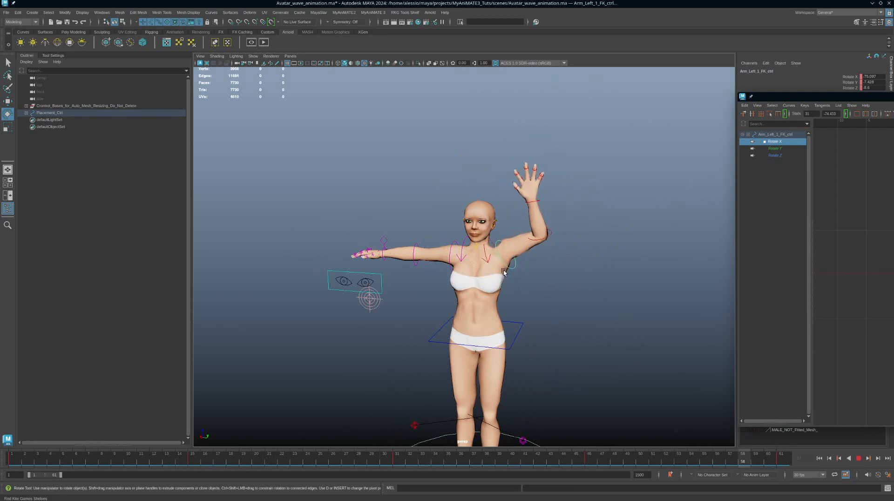
click(859, 458)
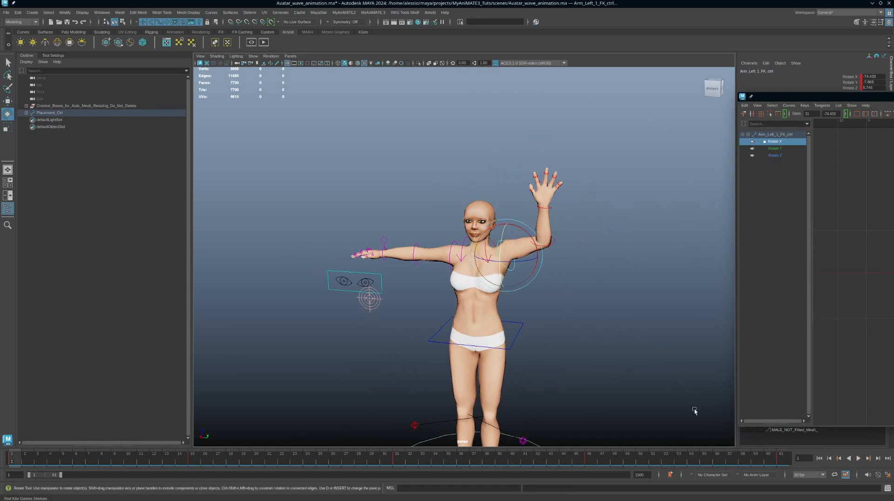
Set the playback range to end at frame 60 and play the wave again
click(784, 461)
click(19, 463)
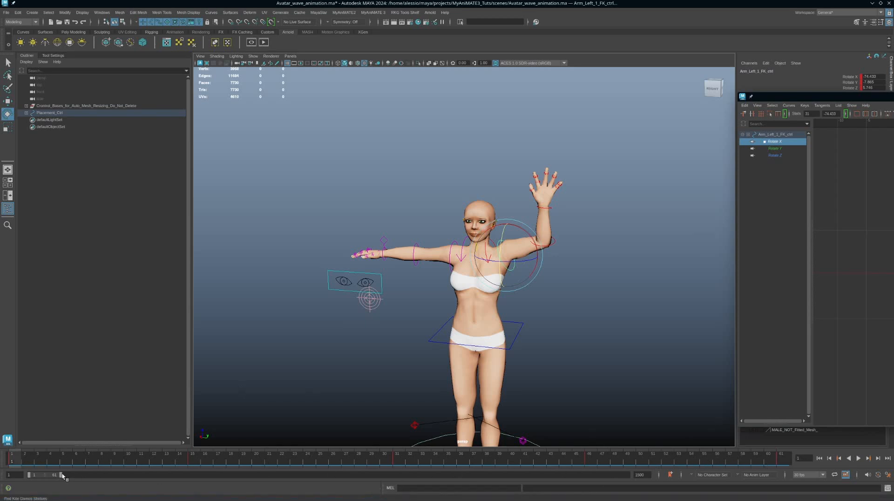
drag(61, 475, 60, 475)
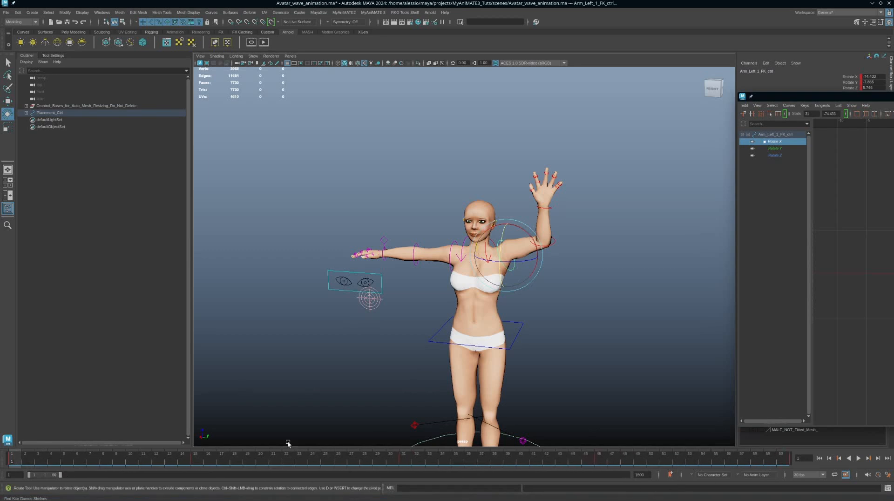
click(858, 458)
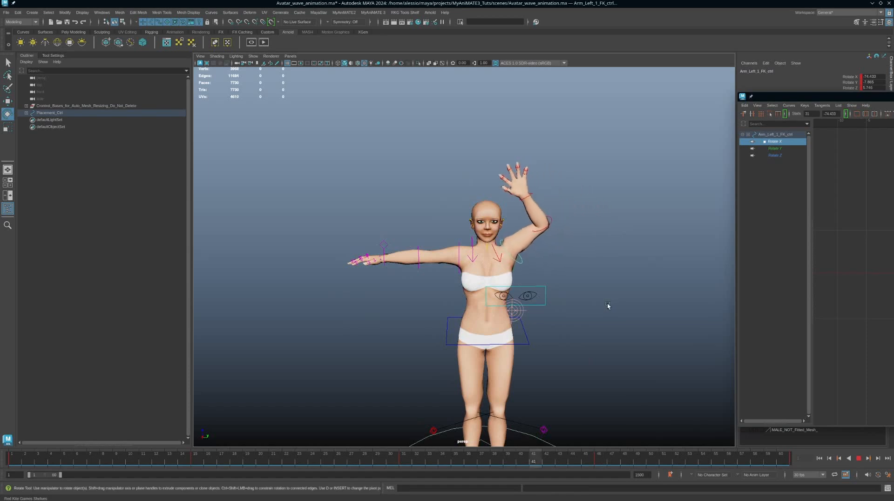
Stop playback and change the animation end frame to 61
click(859, 459)
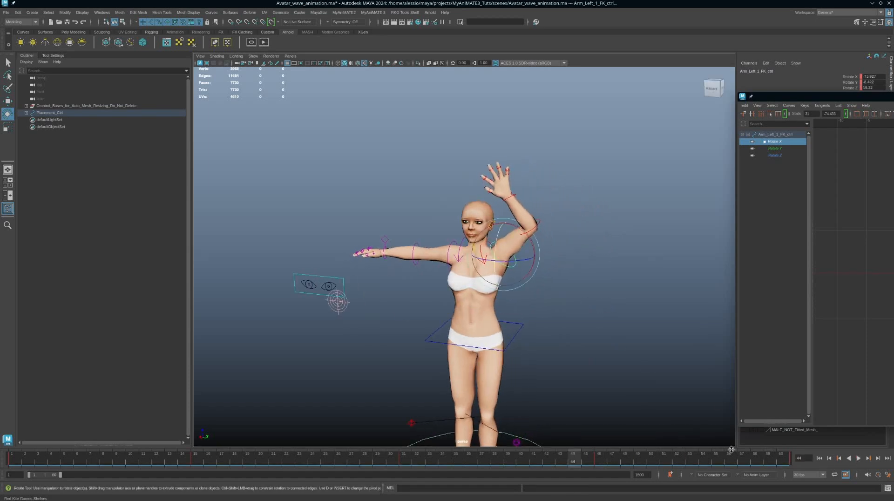
double_click(54, 475)
text(61)
key(Return)
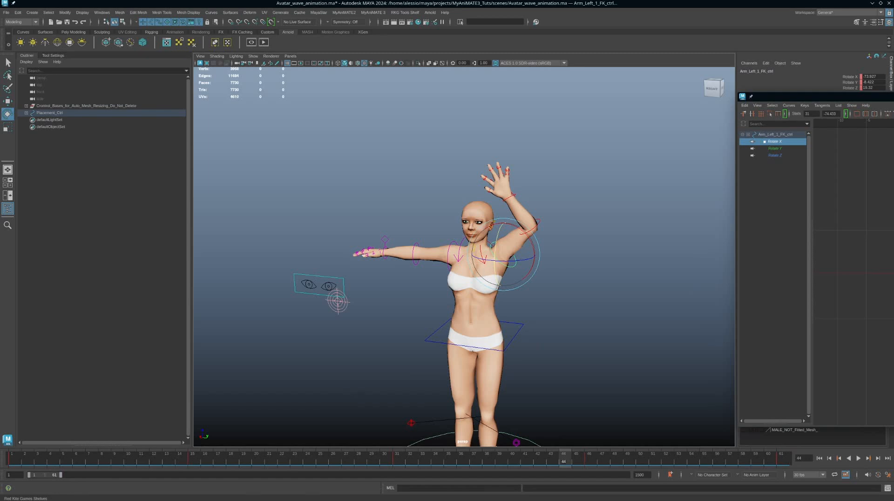
Orbit to face the avatar and replay the wave, stopping with the arm raised
drag(822, 97, 893, 97)
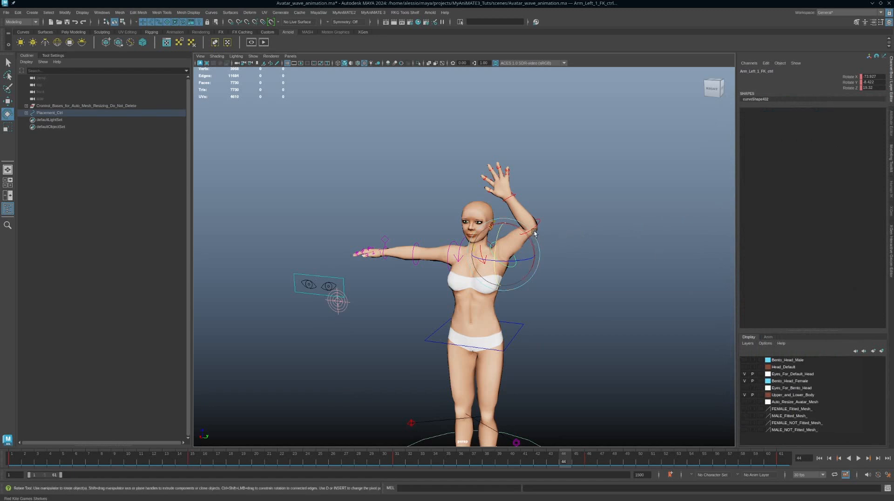
scroll(591, 255, up, 3)
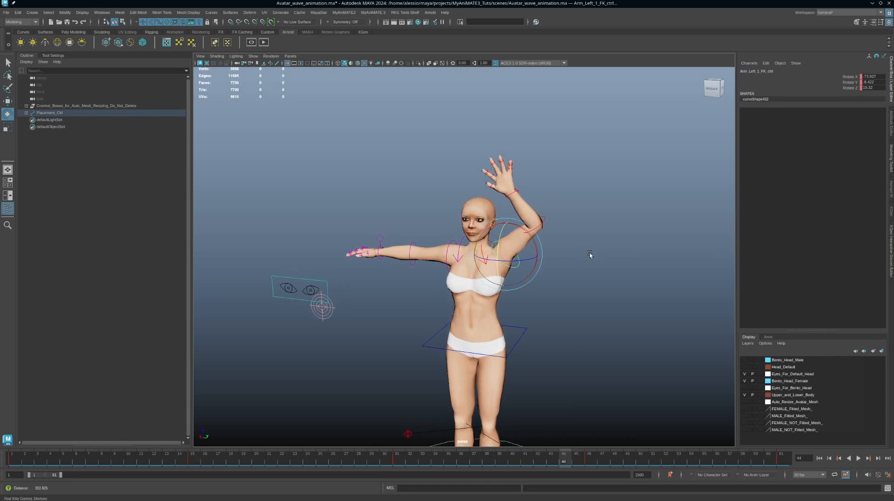
alt+drag(606, 255, 617, 256)
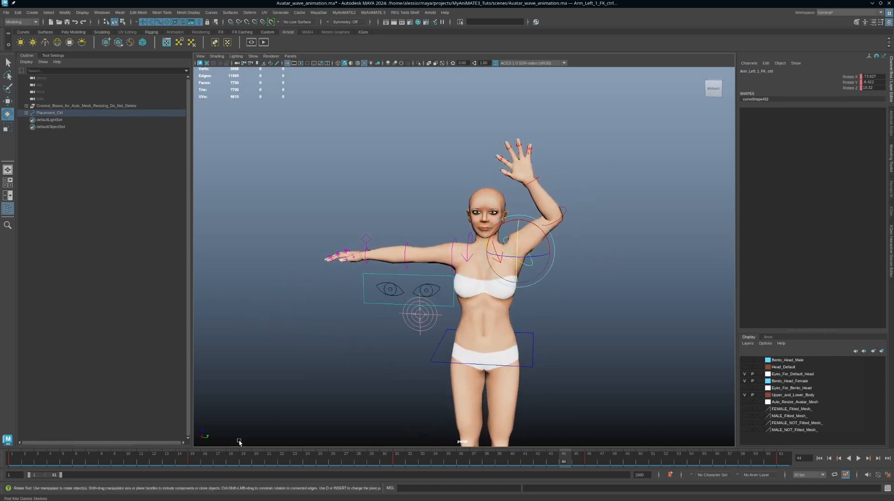
key(alt+v)
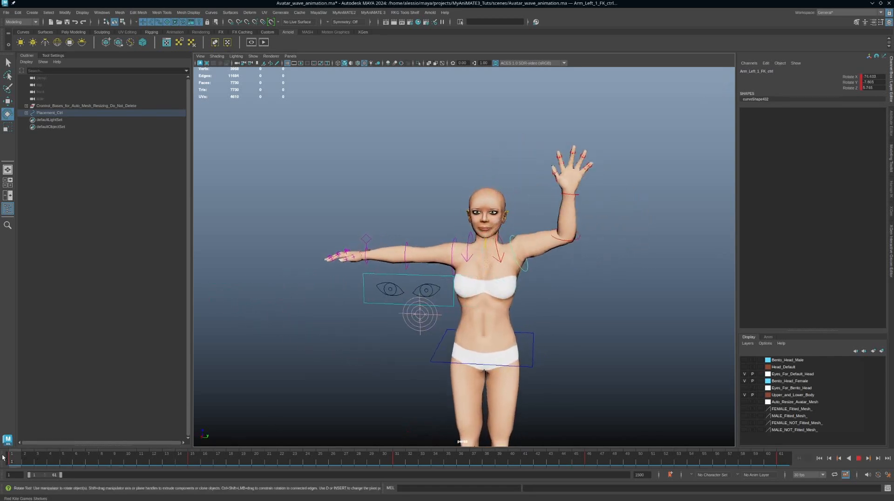
key(alt+v)
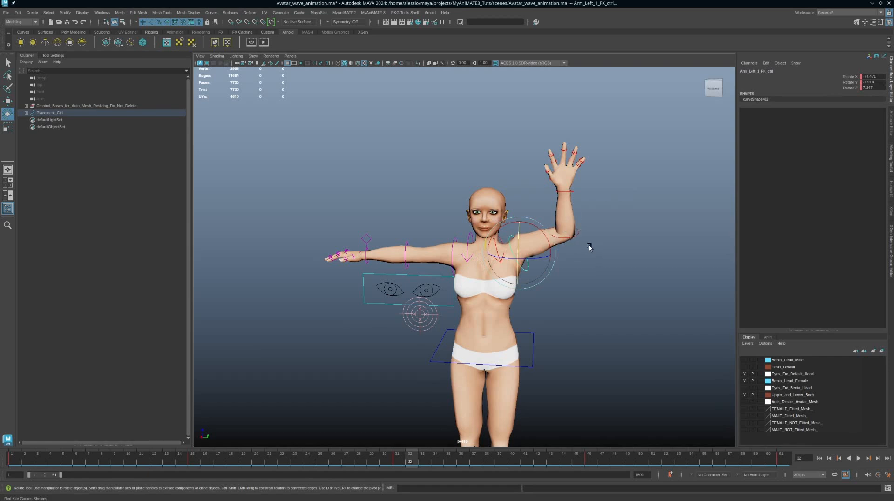
alt+drag(589, 246, 597, 281)
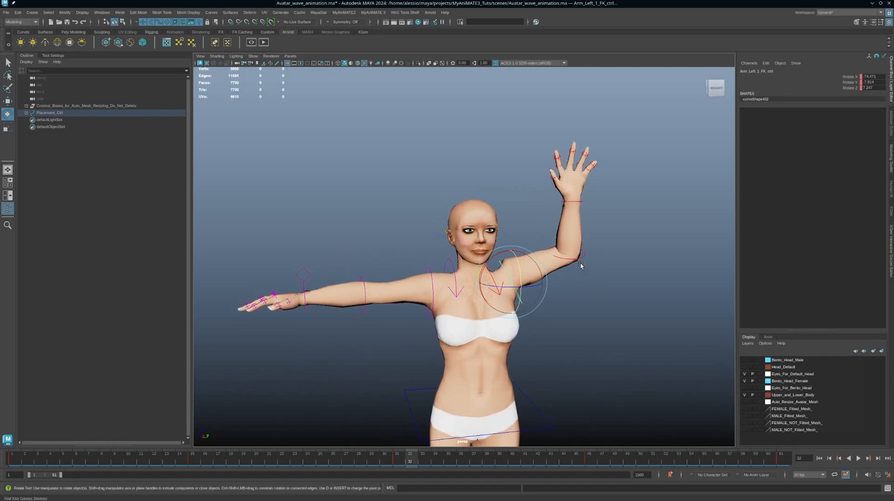
alt+drag(591, 277, 605, 249)
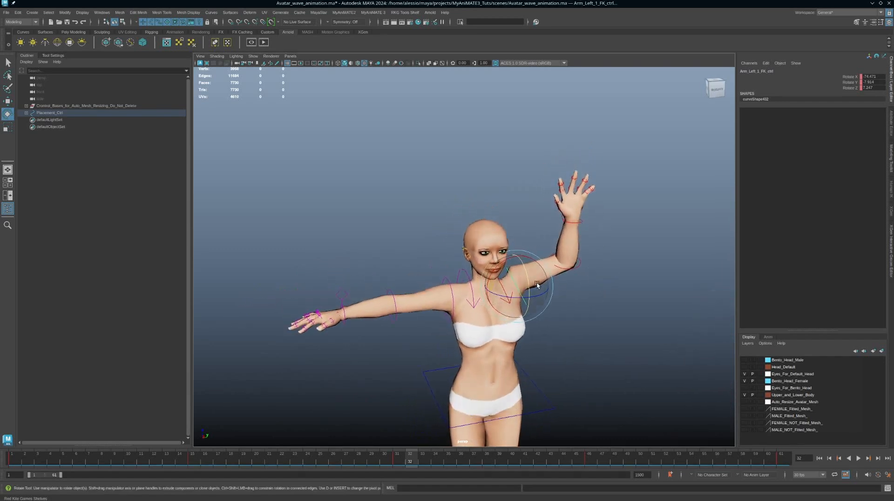
alt+drag(587, 289, 624, 297)
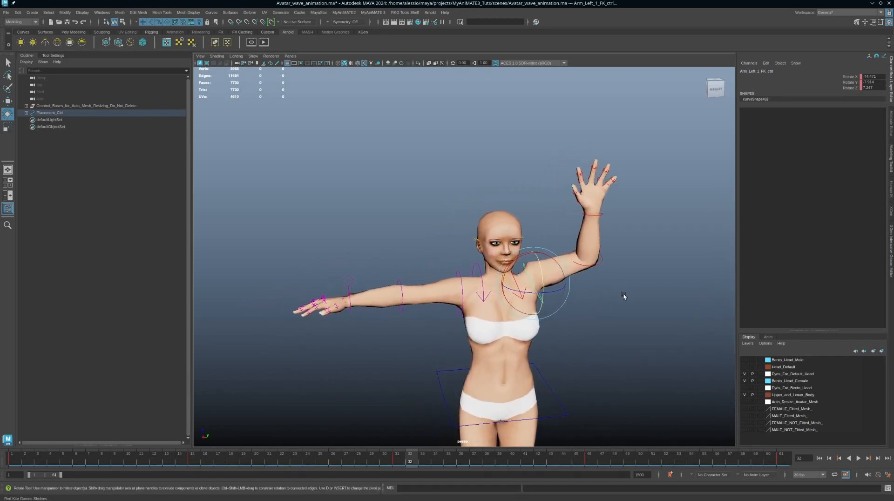
Show the Anim layers and select the left arm's shoulder, clavicle, elbow and wrist controls
click(767, 337)
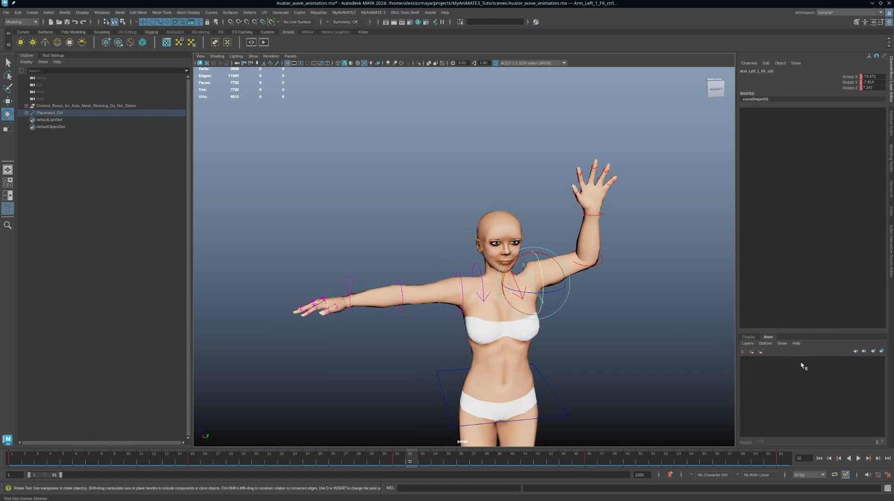
key(q)
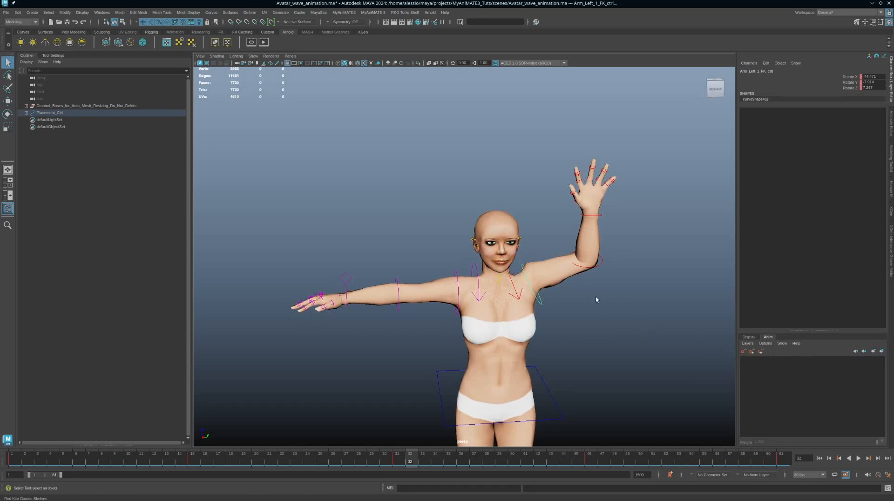
scroll(597, 298, up, 2)
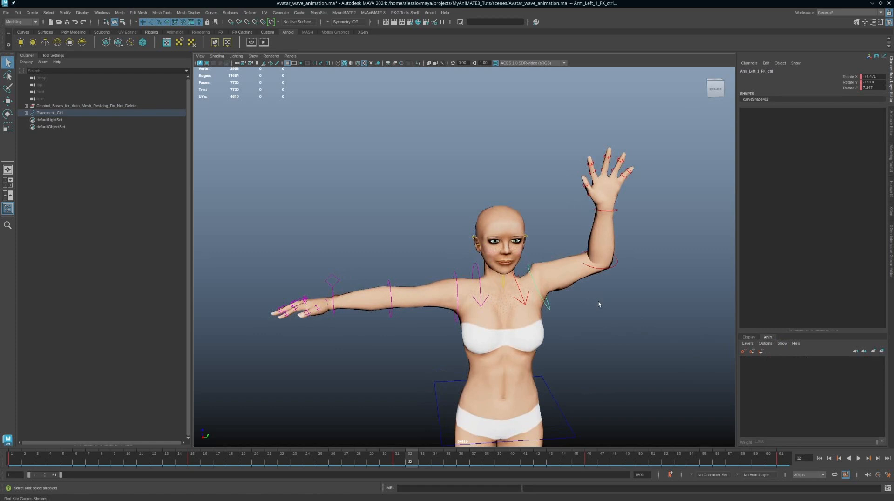
alt+drag(595, 303, 577, 291)
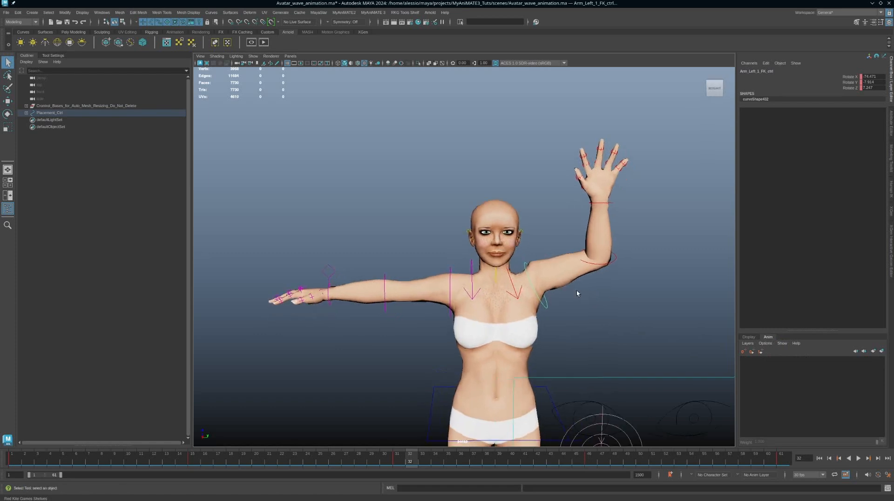
shift+click(513, 284)
shift+click(612, 262)
shift+click(602, 202)
alt+right_drag(631, 311, 617, 308)
alt+drag(560, 260, 581, 273)
alt+right_drag(600, 295, 605, 297)
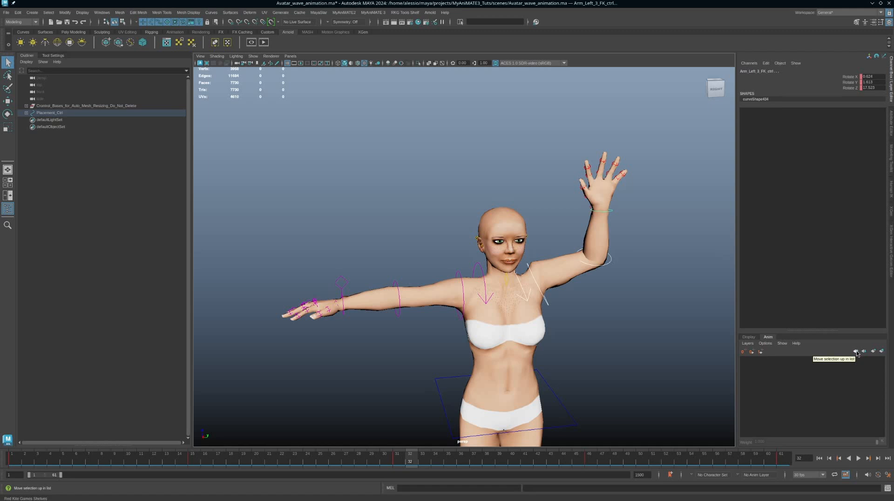
Create AnimLayer1 from the selected arm controls and make it the active layer
click(883, 353)
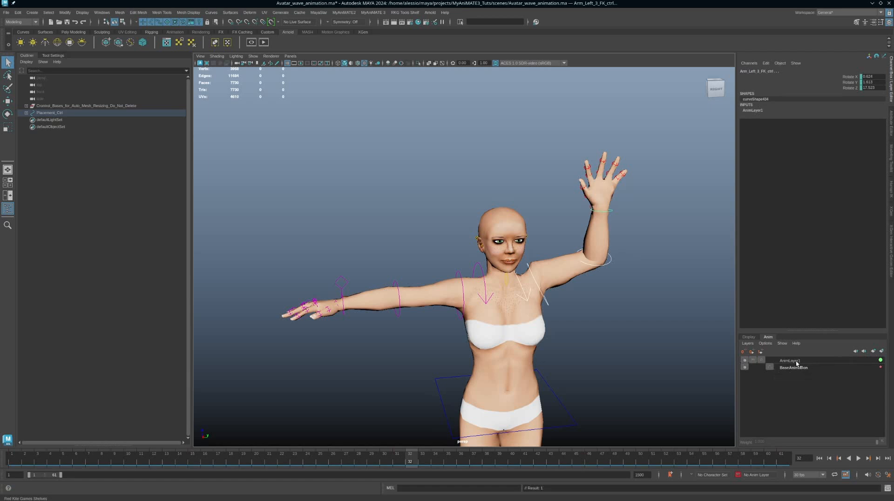
click(877, 362)
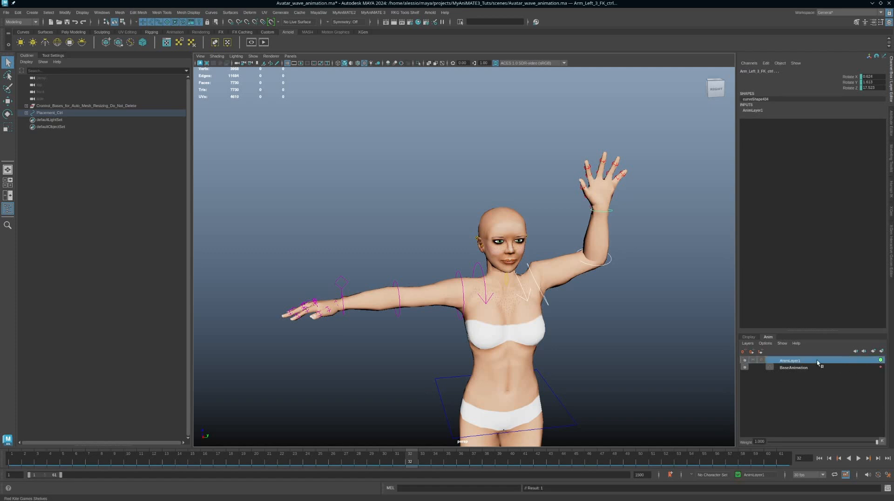
drag(893, 95, 476, 69)
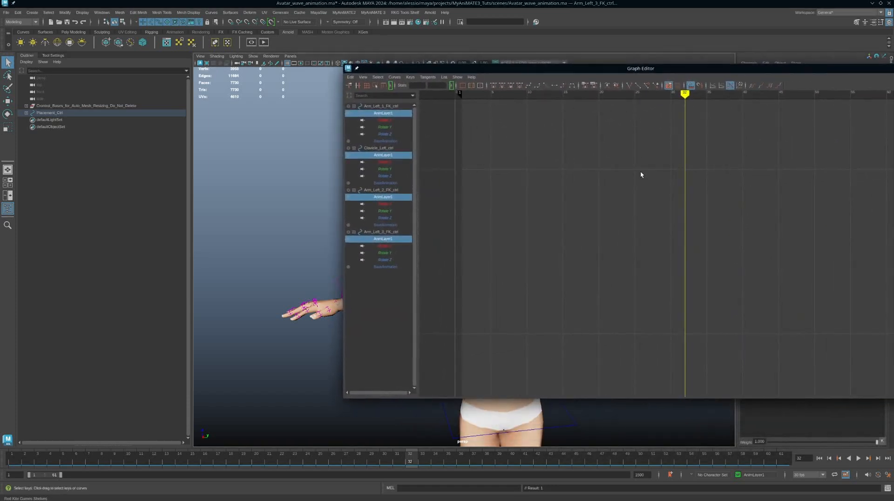
Play the wave from frame 1, stopping at frame 31
click(20, 464)
key(alt+v)
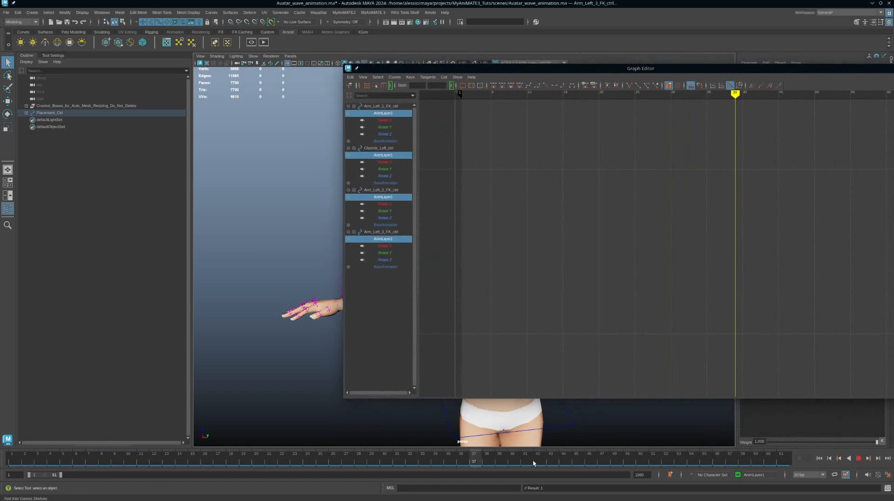
key(alt+v)
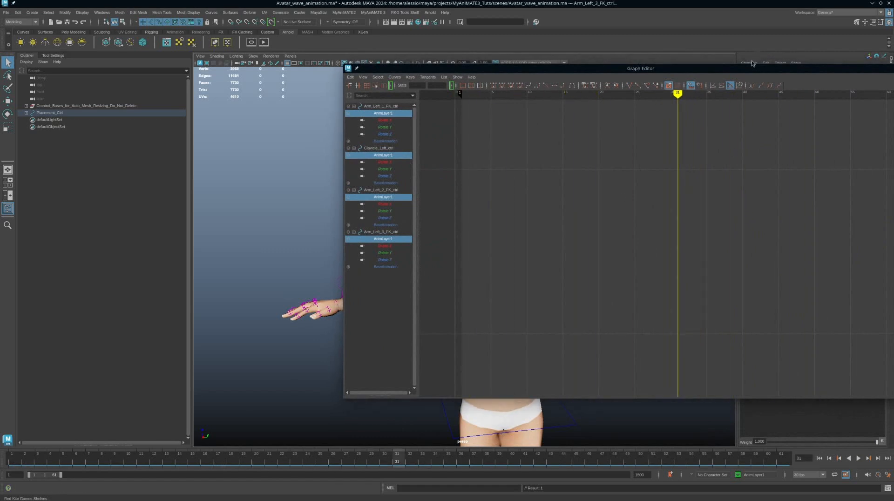
drag(750, 72, 735, 27)
Compare BaseAnimation's curves with empty AnimLayer1, leave AnimLayer1 active, and return to frame 1
click(789, 368)
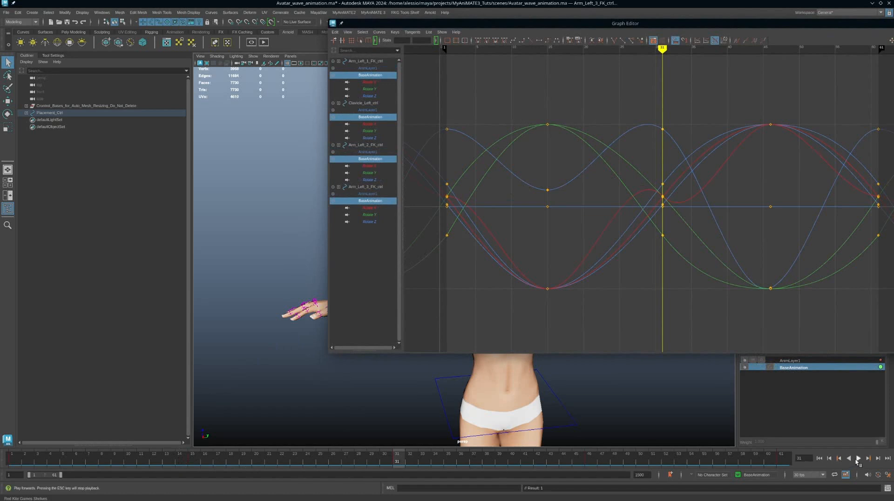
click(789, 360)
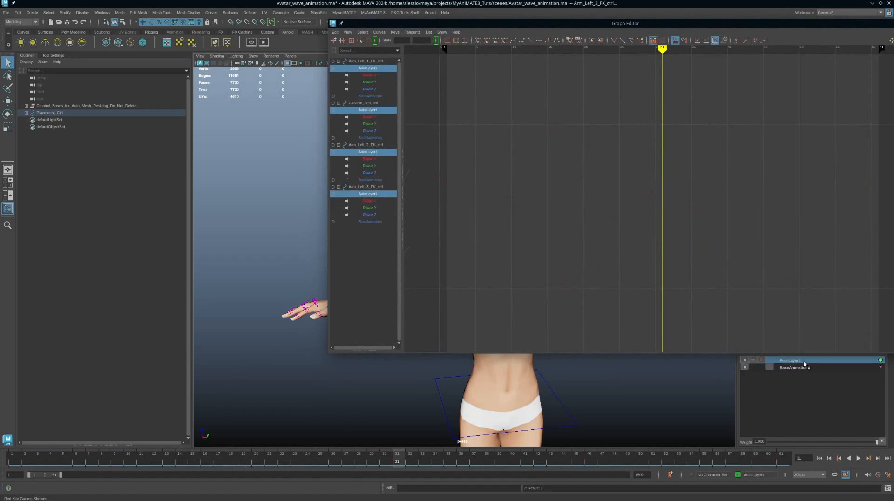
click(806, 368)
click(805, 361)
click(806, 375)
click(815, 369)
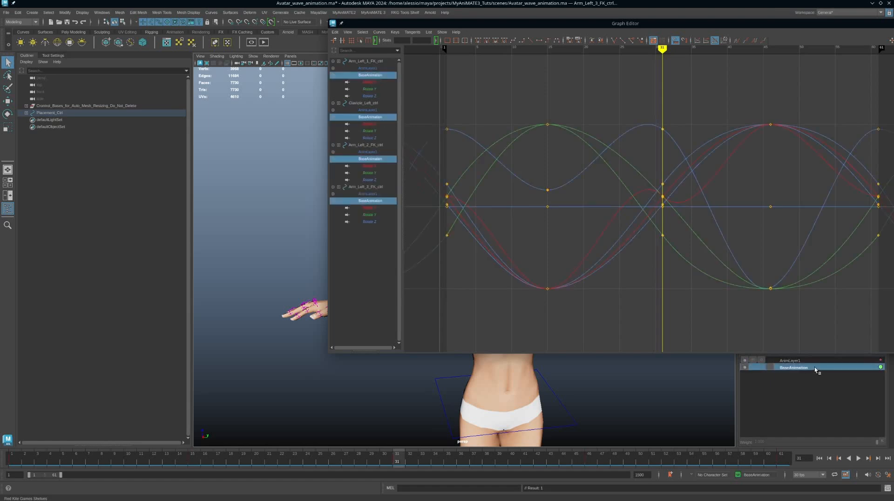
click(813, 361)
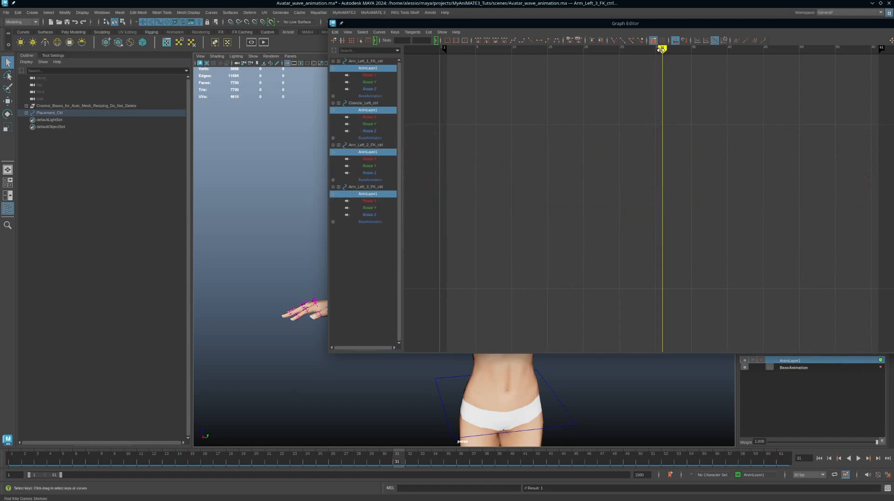
drag(665, 64, 449, 64)
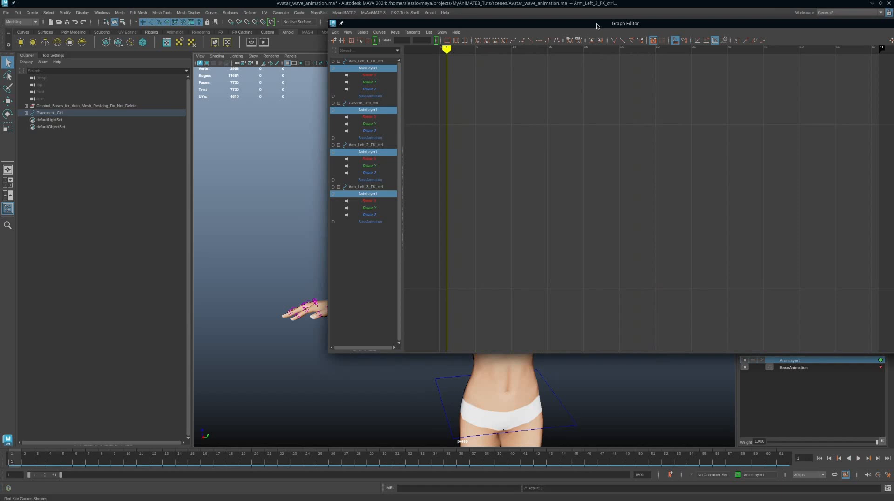
drag(596, 24, 893, 84)
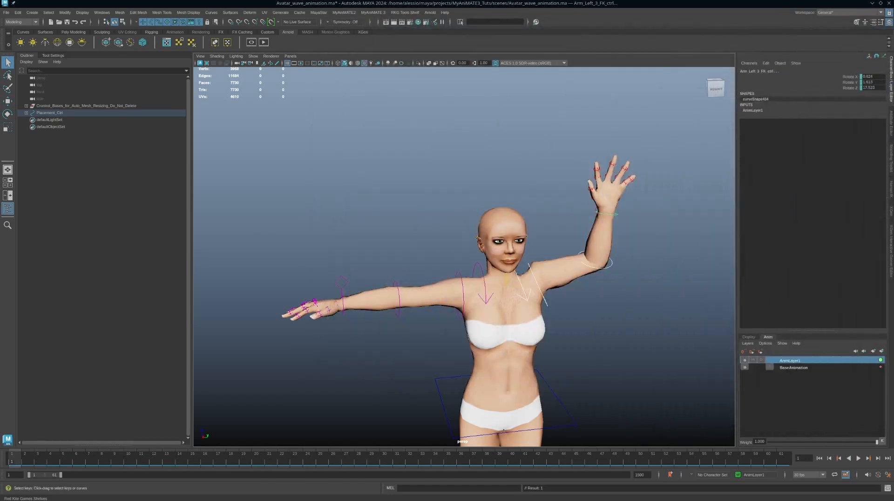
Set AnimLayer1's layer mode to Additive and orbit to face the character
right_click(789, 362)
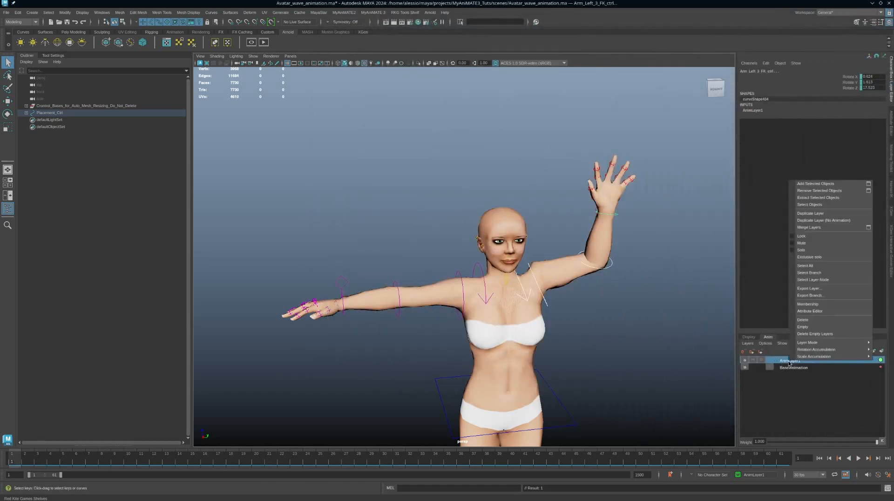
mouse_move(815, 358)
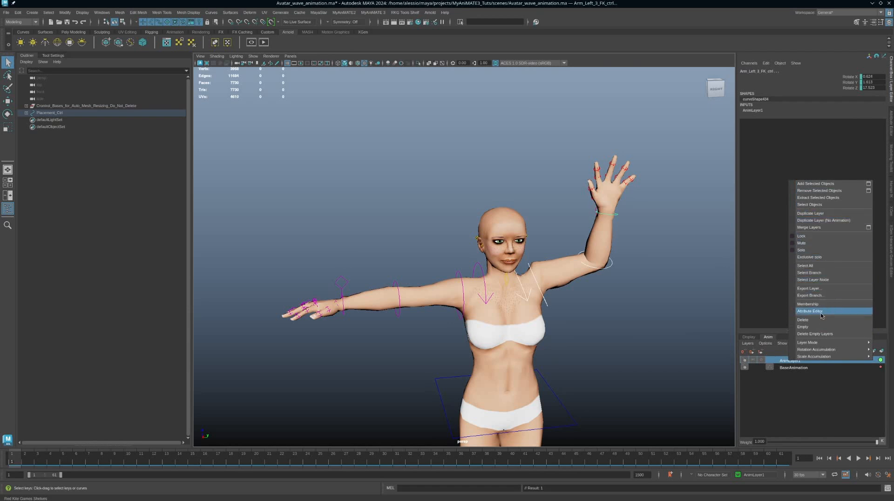
mouse_move(827, 345)
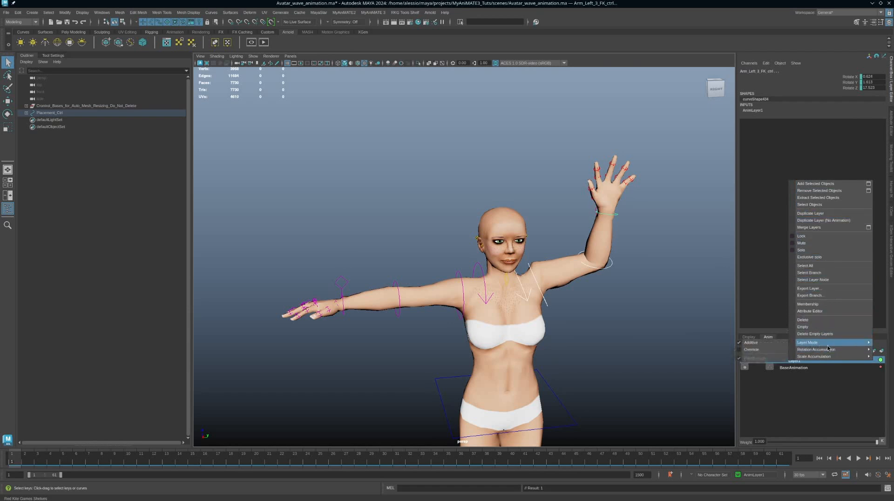
click(749, 341)
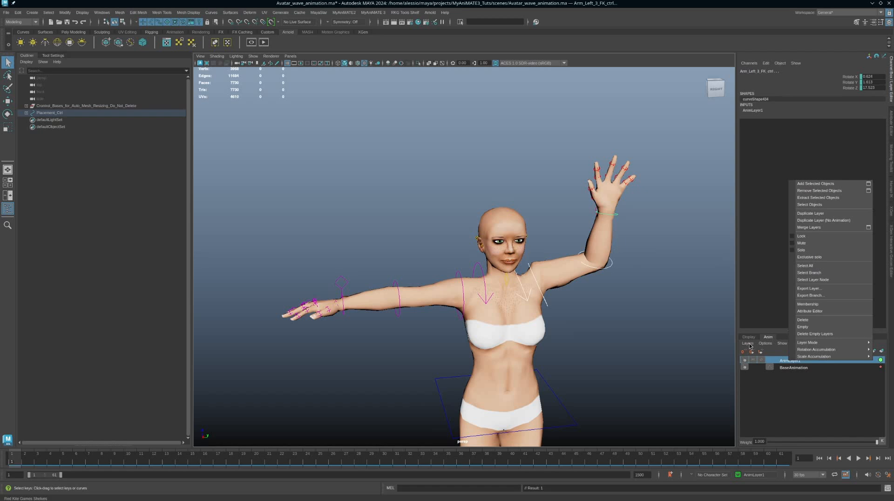
click(12, 460)
alt+drag(496, 308, 466, 311)
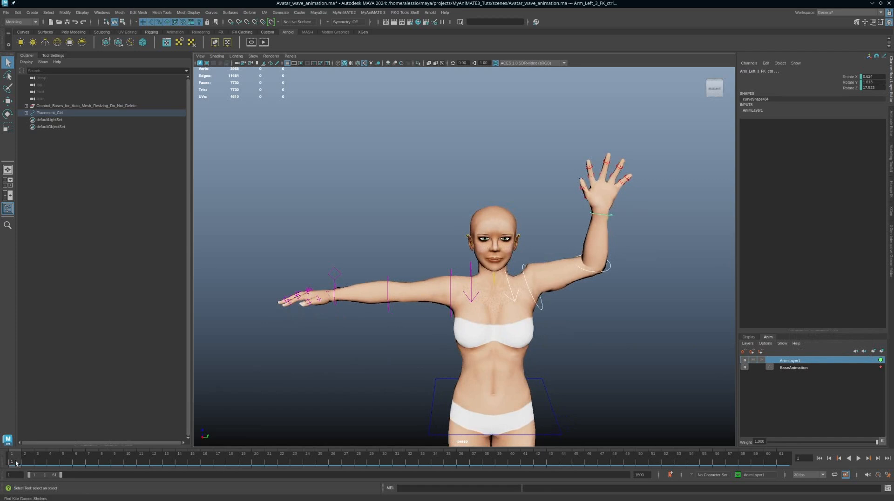
Play the wave, then check frame 61 and frame 32 to inspect the pose
key(alt+v)
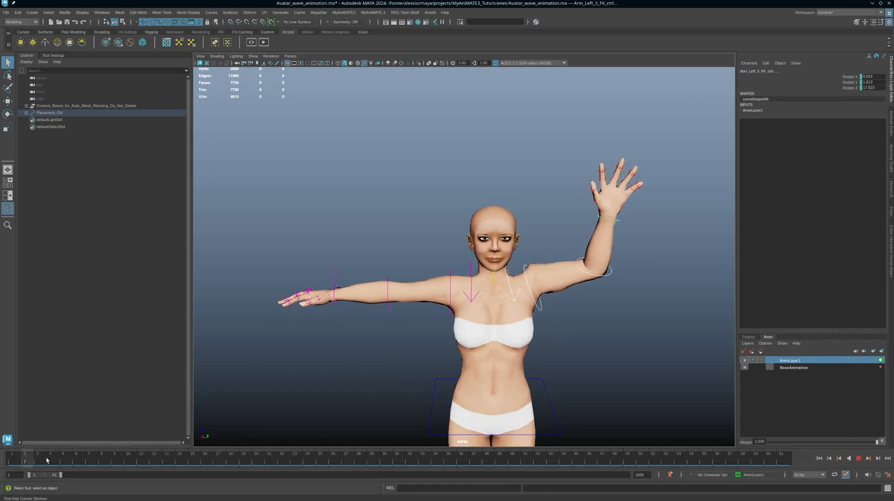
click(11, 460)
alt+drag(517, 285, 511, 261)
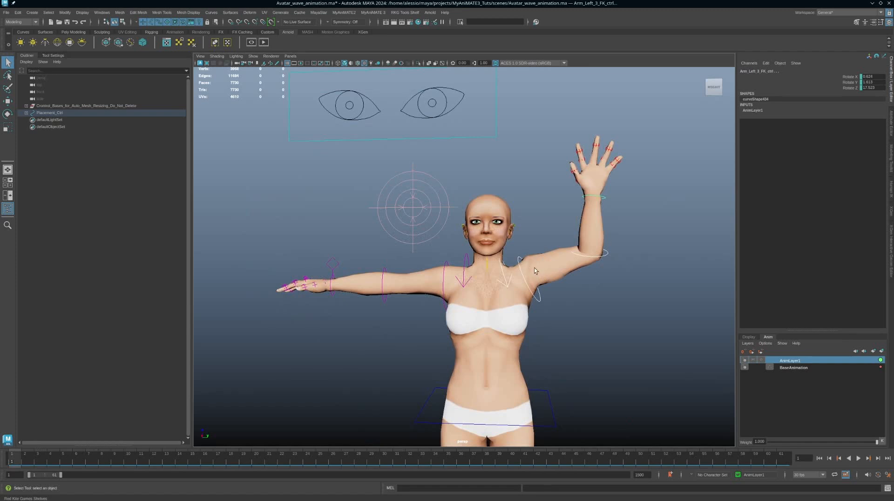
click(786, 460)
drag(130, 461, 409, 467)
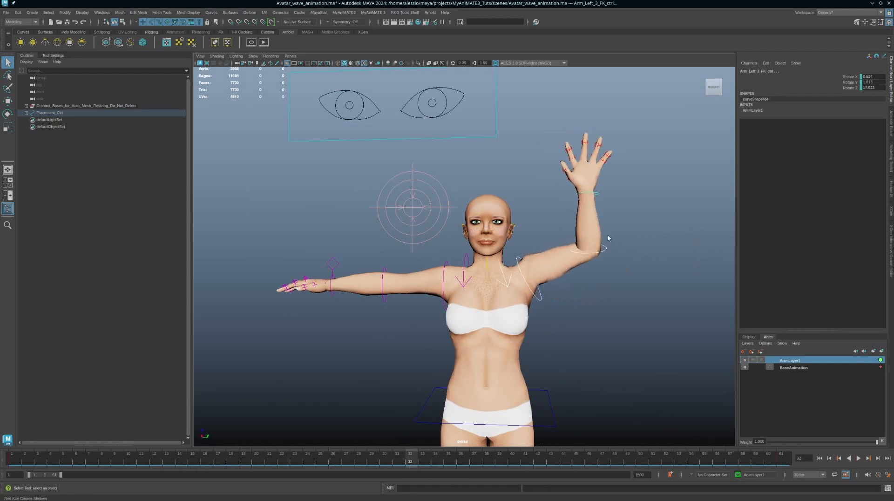
Bend the elbow at frame 32 and raise the shoulder slightly at an early frame
click(604, 249)
key(e)
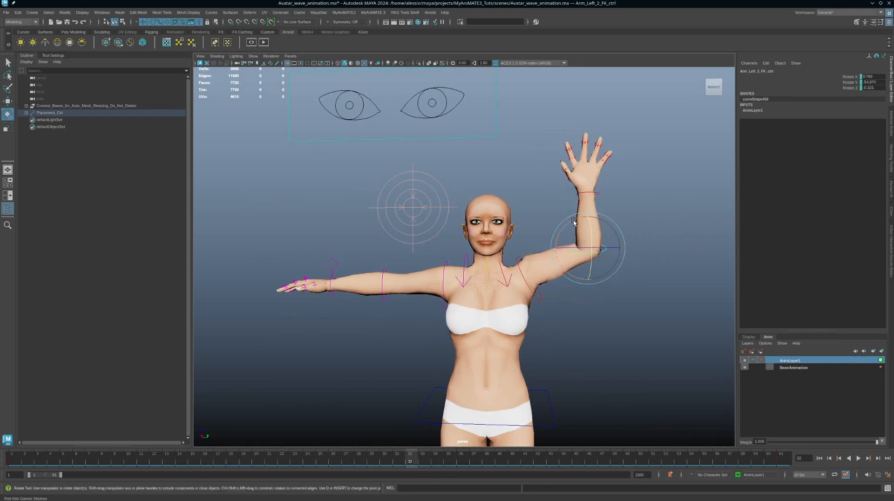
drag(578, 221, 588, 222)
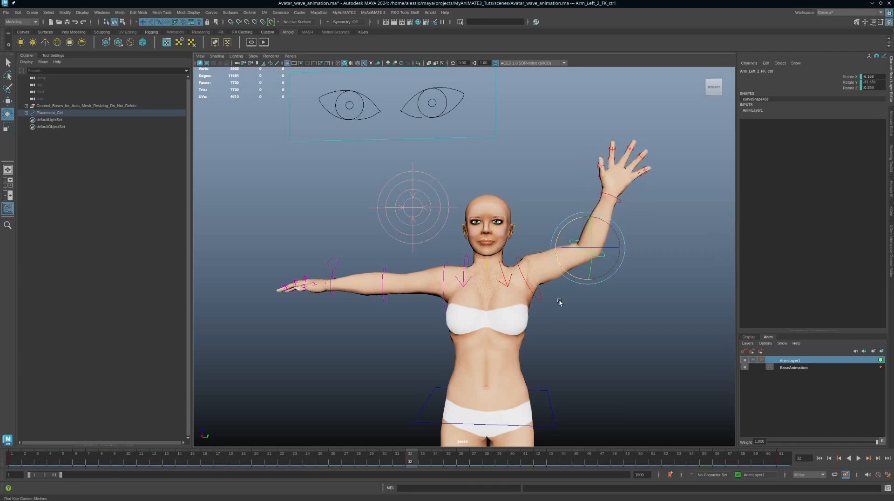
click(540, 305)
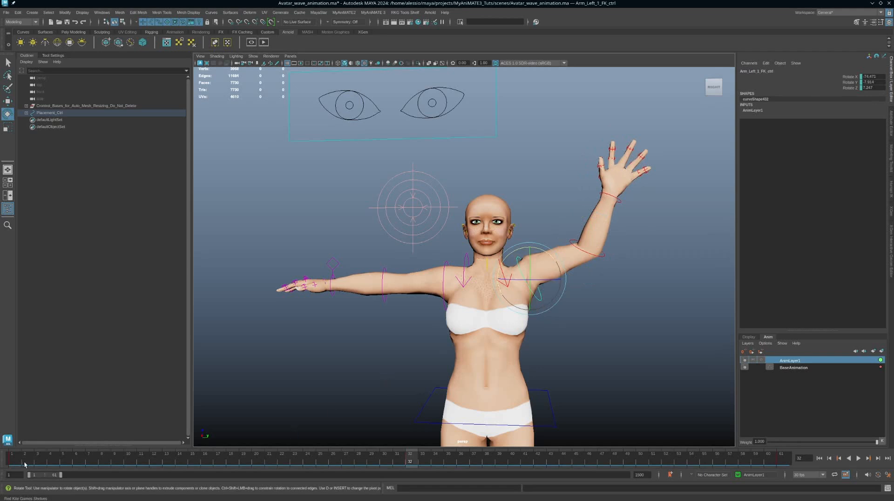
drag(23, 462, 259, 468)
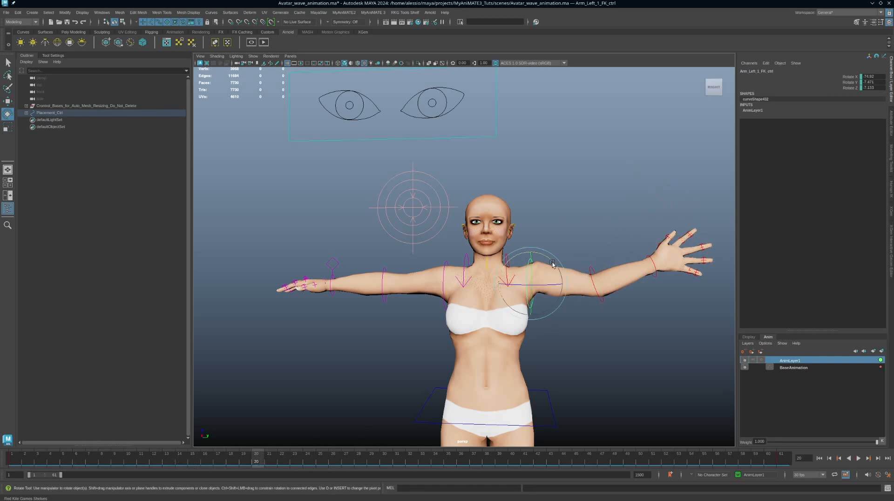
drag(553, 264, 547, 257)
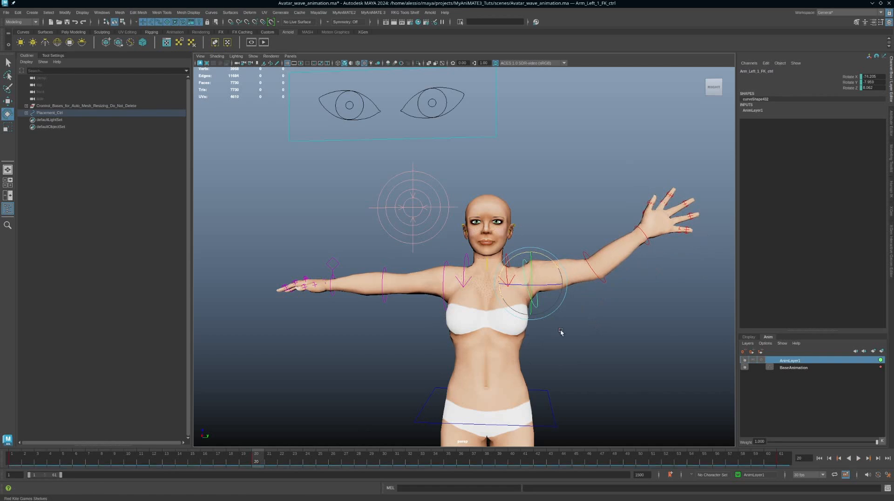
At frame 49, tilt the shoulder and forearm further and key the pose
drag(289, 461, 628, 462)
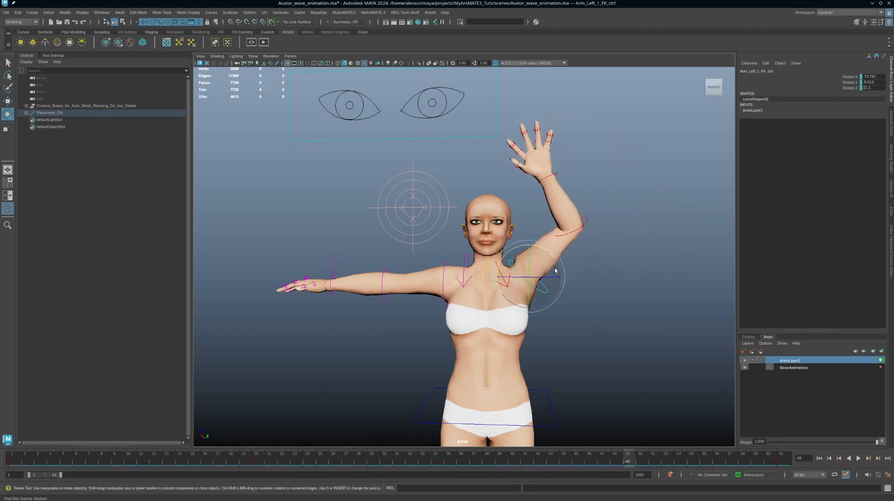
drag(546, 253, 541, 249)
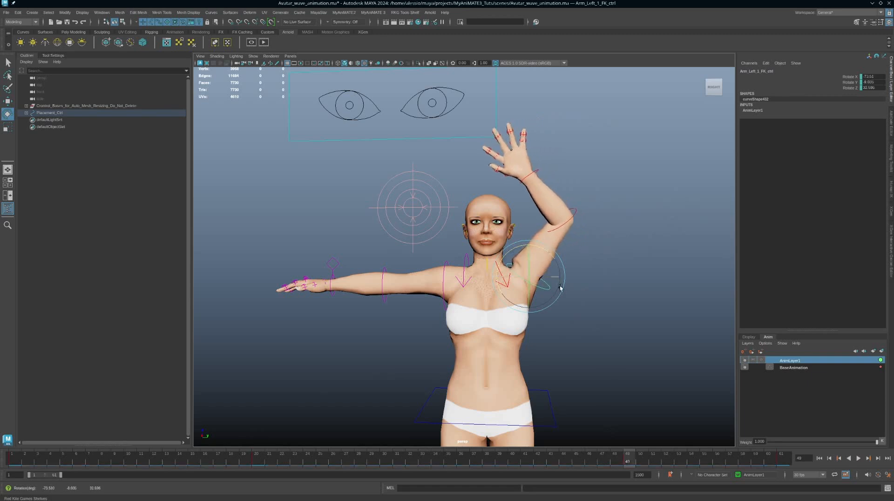
click(565, 217)
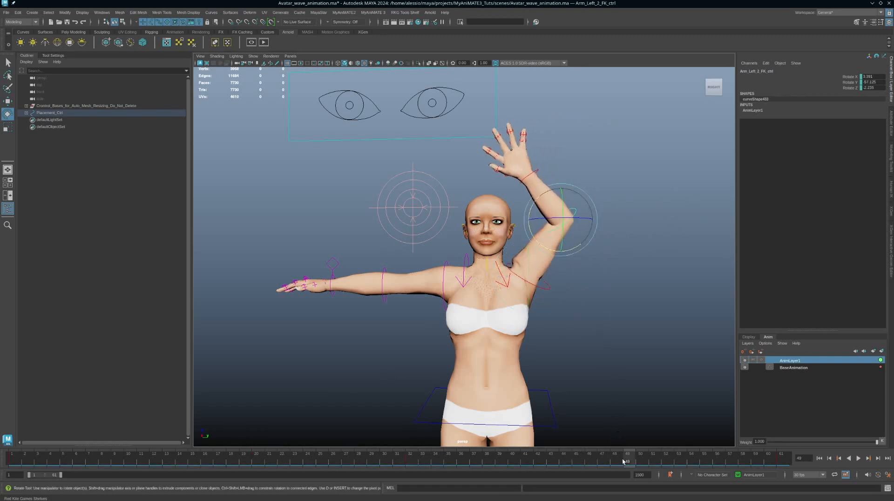
drag(541, 199, 534, 206)
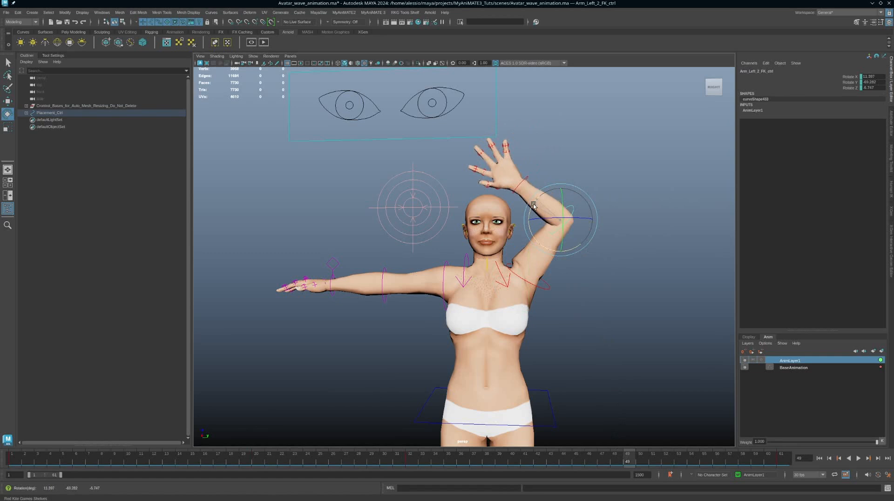
key(s)
Review the reworked wave in playback and bring the Graph Editor back into view
drag(622, 457, 50, 461)
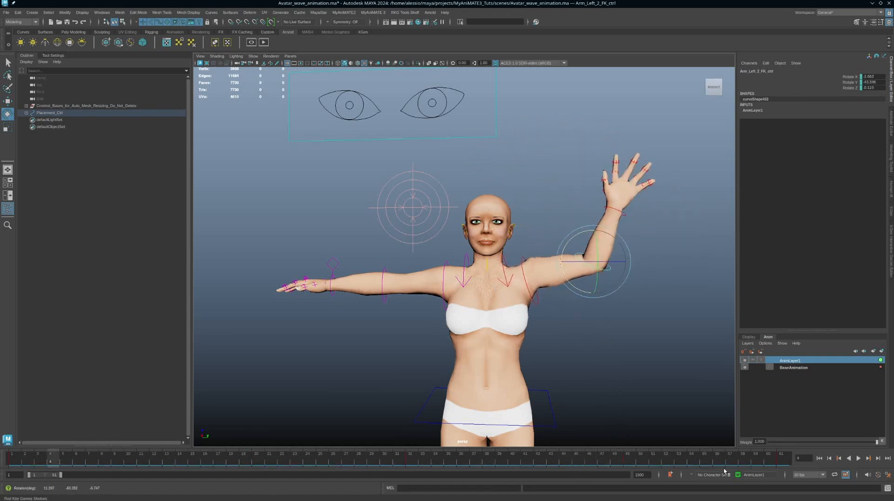
click(858, 458)
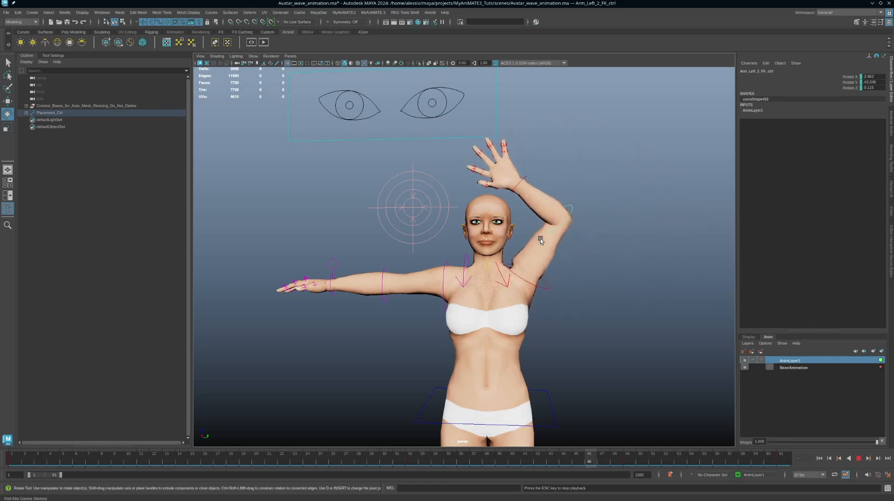
click(859, 459)
drag(893, 123, 508, 310)
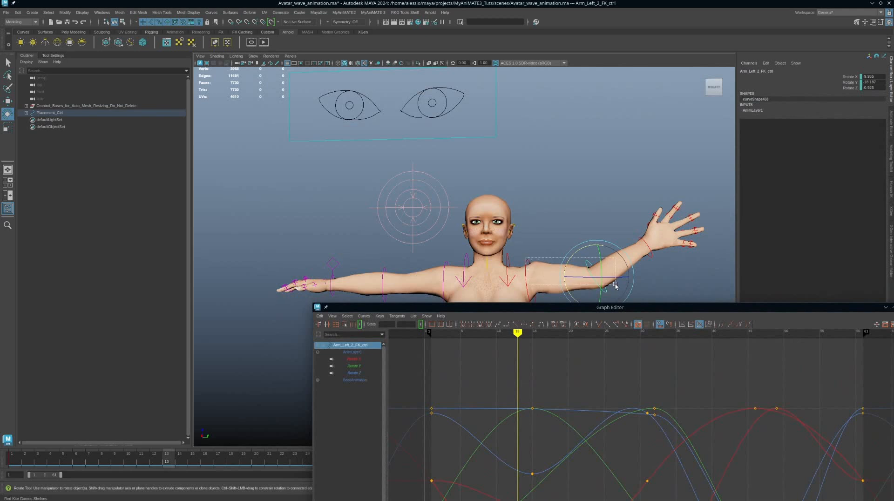
Add the shoulder control's curves to the Graph Editor and isolate its Rotate X curve
shift+click(529, 270)
drag(566, 308, 566, 93)
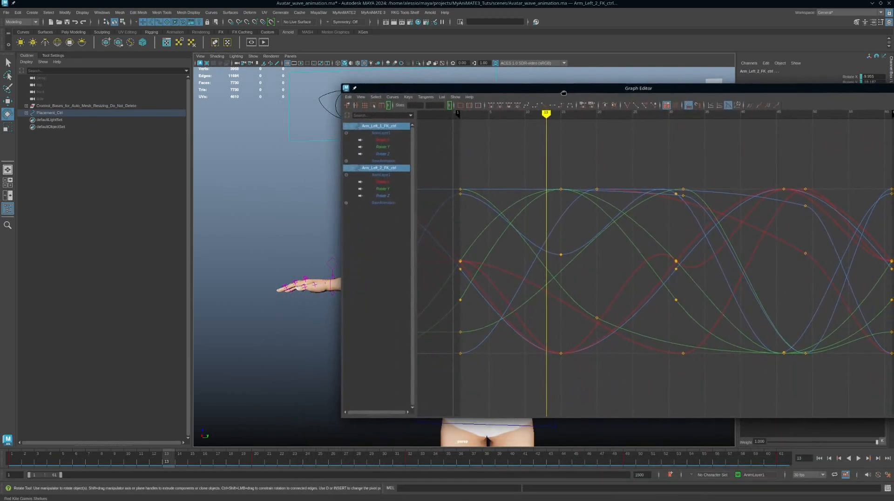
click(378, 146)
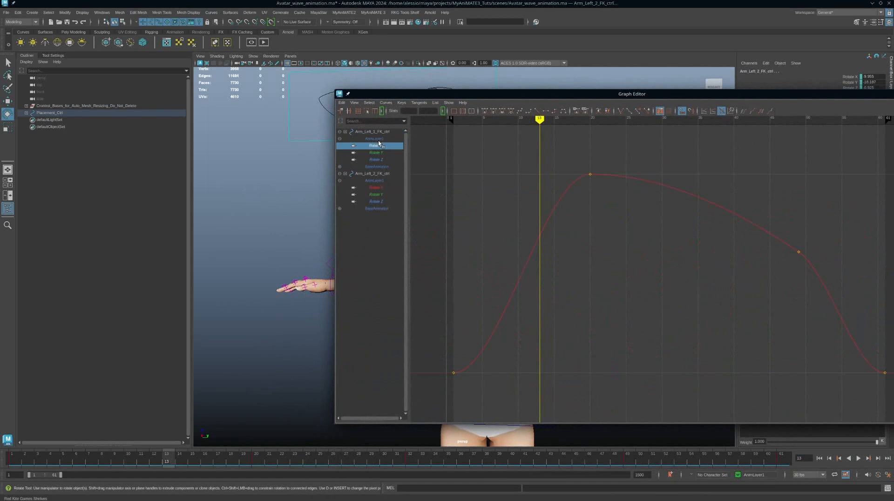
scroll(655, 302, down, 5)
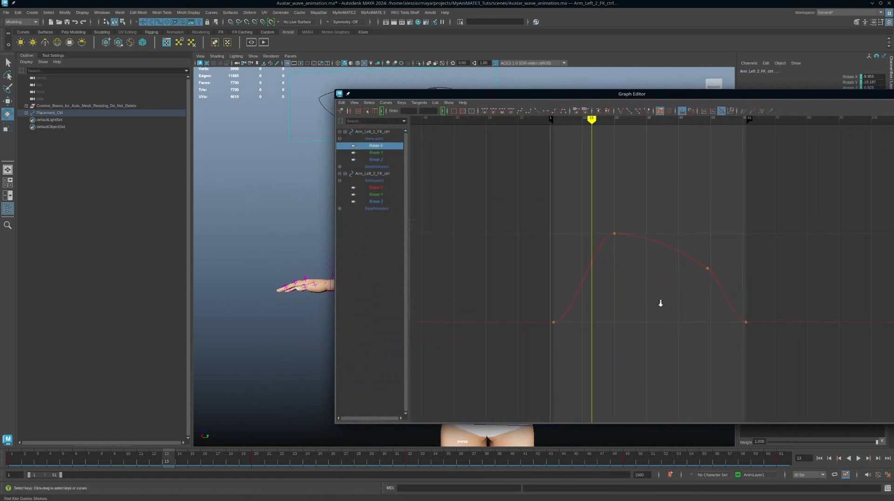
Steepen the shoulder Rotate X tangents at frames 20 and 49
alt+right_drag(660, 303, 704, 302)
drag(757, 244, 693, 292)
middle_drag(684, 283, 675, 247)
drag(604, 156, 519, 265)
drag(559, 176, 554, 276)
middle_drag(553, 276, 535, 259)
drag(764, 255, 720, 278)
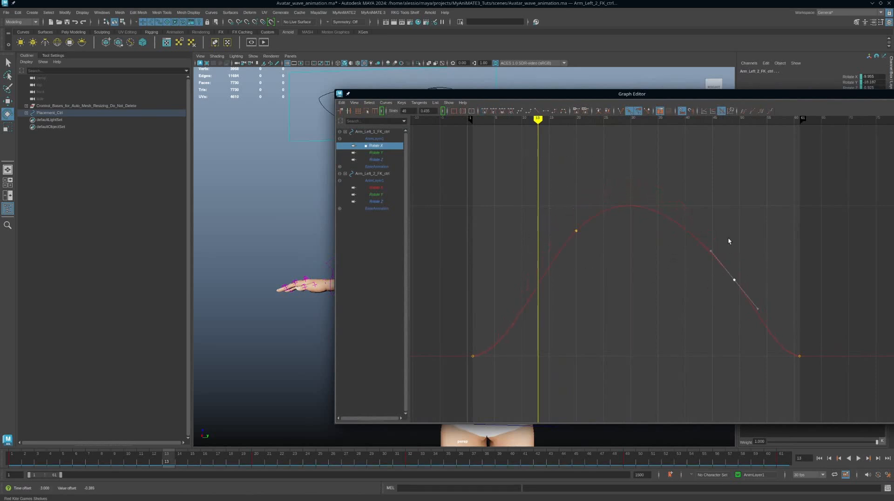
middle_drag(640, 256, 640, 256)
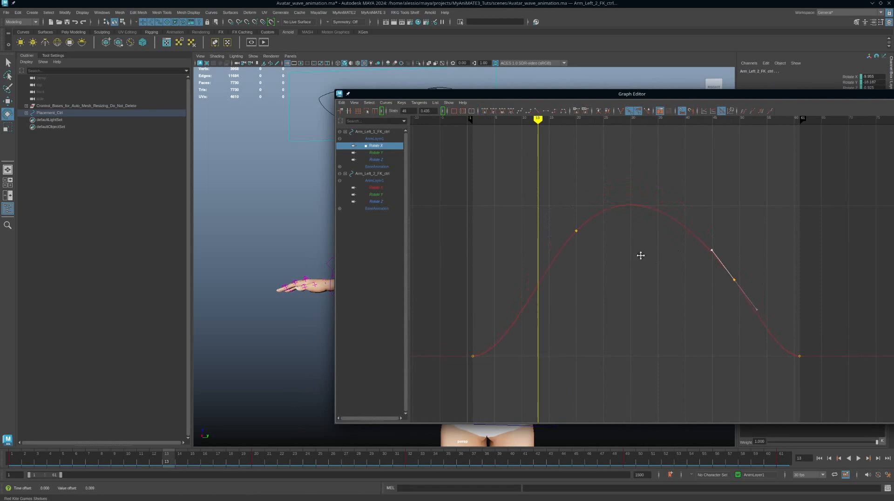
Steepen the shoulder Rotate Y tangents at frames 20 and 49
click(378, 154)
drag(617, 297, 522, 356)
drag(561, 295, 537, 322)
middle_drag(513, 303, 521, 287)
drag(712, 348, 764, 409)
drag(688, 335, 717, 394)
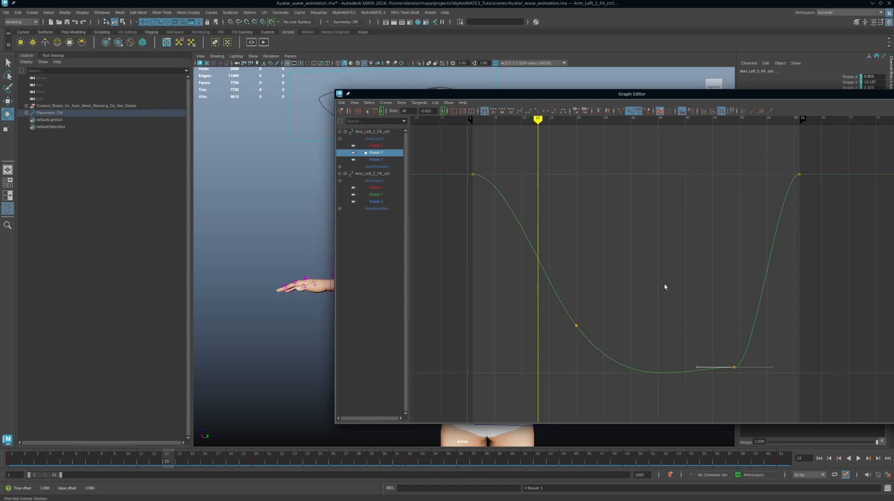
middle_drag(665, 287, 666, 322)
Steepen the shoulder Rotate Z tangents at frames 20 and 49 to raise the peak
click(374, 159)
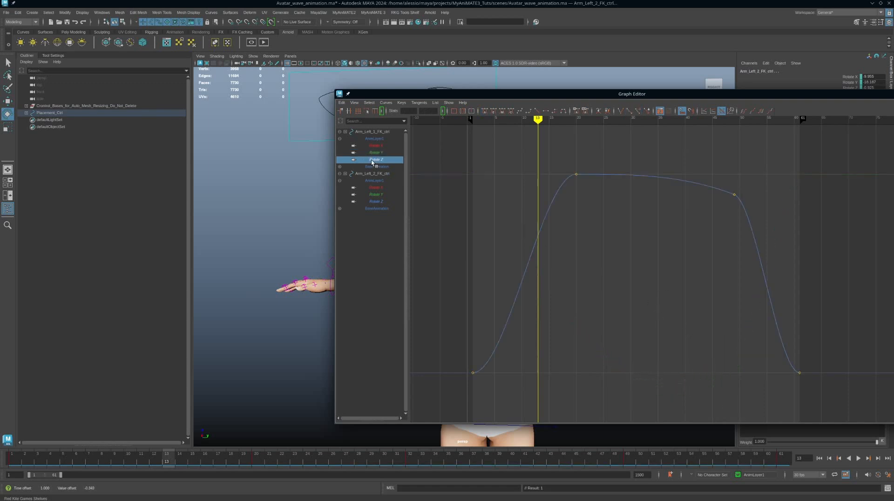
drag(539, 156, 592, 190)
drag(528, 152, 545, 183)
middle_drag(540, 202, 548, 226)
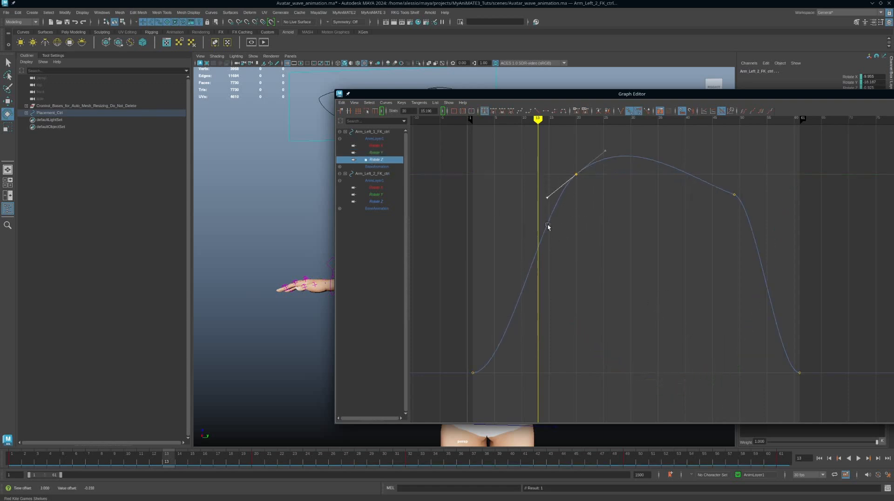
drag(748, 186, 725, 205)
drag(697, 182, 686, 207)
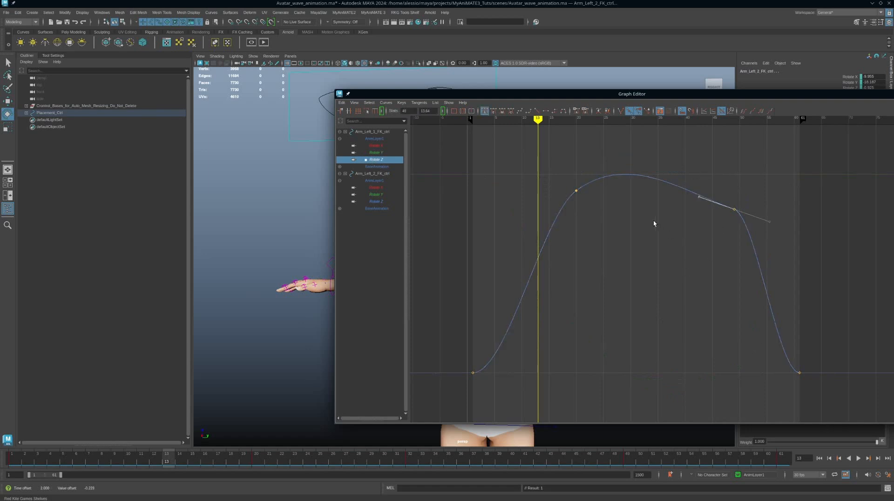
middle_drag(654, 223, 658, 187)
drag(615, 240, 530, 175)
drag(556, 191, 534, 233)
middle_drag(515, 208, 524, 218)
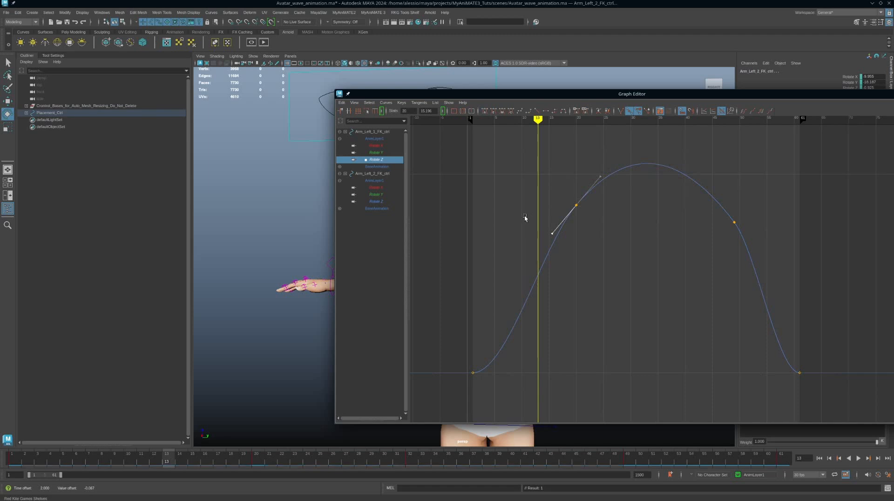
drag(671, 248, 768, 211)
drag(733, 199, 708, 215)
middle_drag(680, 193, 680, 190)
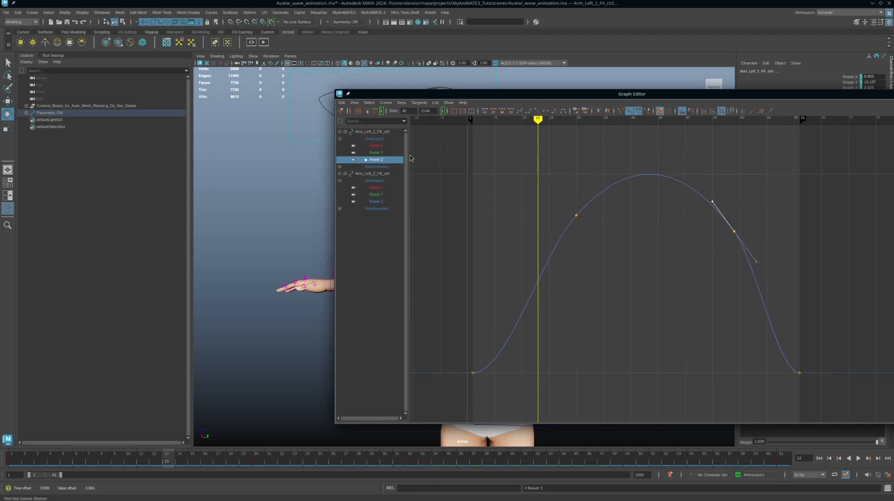
Tilt the elbow Rotate X tangents upward at frames 32 and 49, then select all arm curves
click(377, 188)
drag(622, 320, 669, 404)
drag(668, 355, 689, 385)
middle_drag(683, 346, 670, 314)
drag(697, 161, 750, 194)
drag(712, 157, 710, 226)
middle_drag(681, 213, 678, 187)
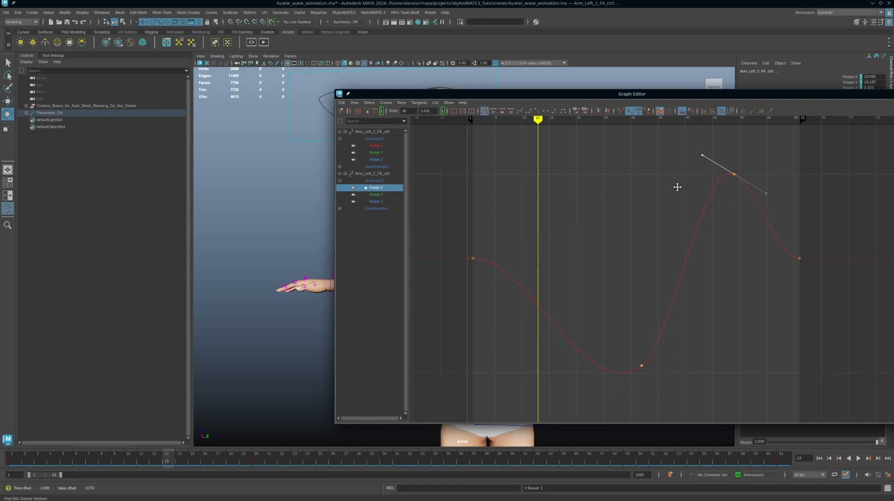
drag(781, 237, 820, 281)
drag(375, 134, 382, 210)
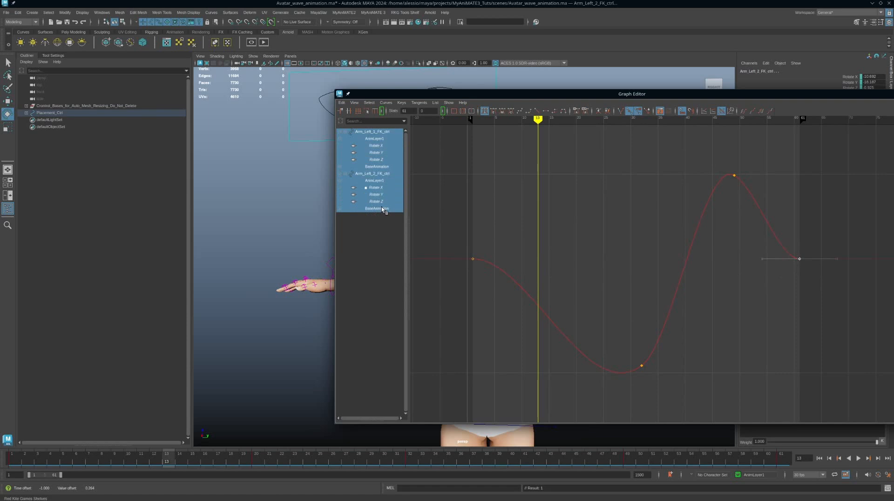
Select both arm controls' AnimLayer1 Rotate X, Y and Z curves and all their keys
click(368, 209)
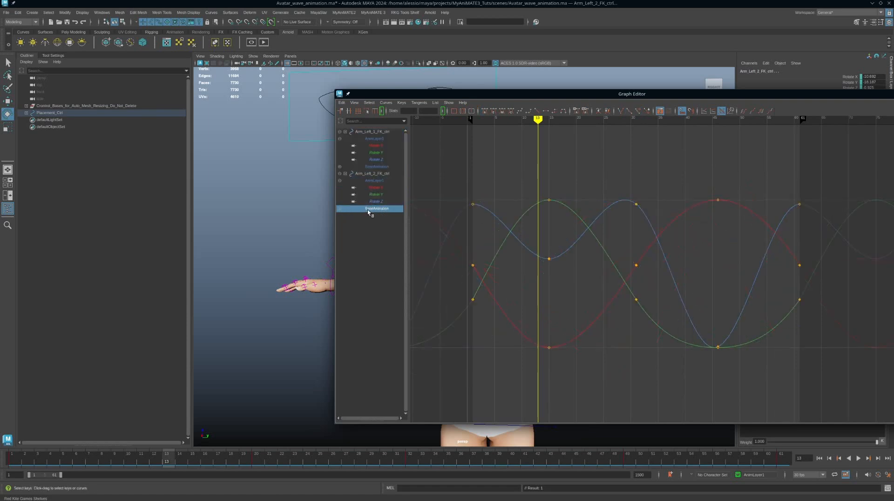
click(378, 140)
drag(382, 146, 391, 202)
mouse_move(457, 181)
mouse_down()
mouse_move(525, 229)
mouse_move(826, 378)
mouse_up()
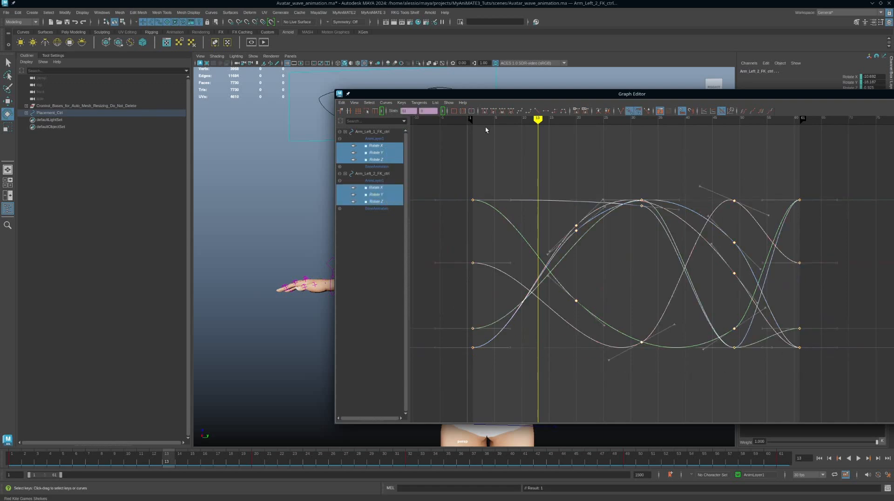
Set Pre Infinity and Post Infinity to Cycle on the selected curves
click(387, 103)
mouse_move(400, 115)
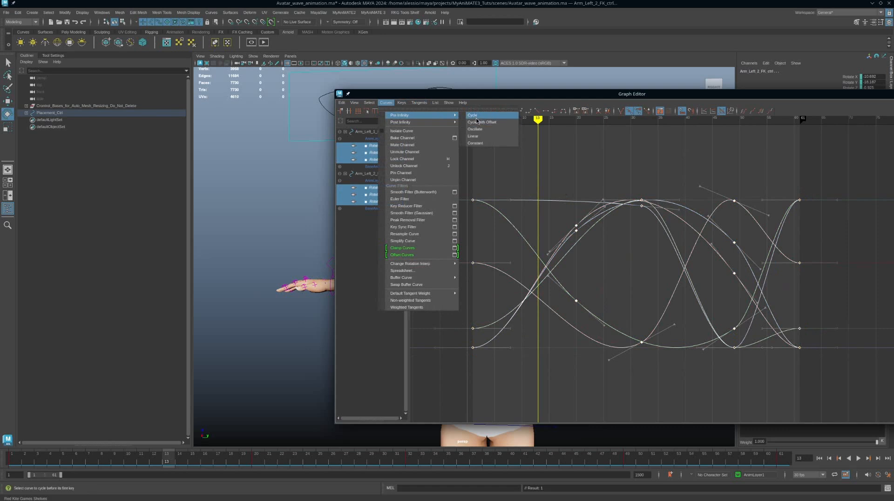
click(489, 122)
click(391, 102)
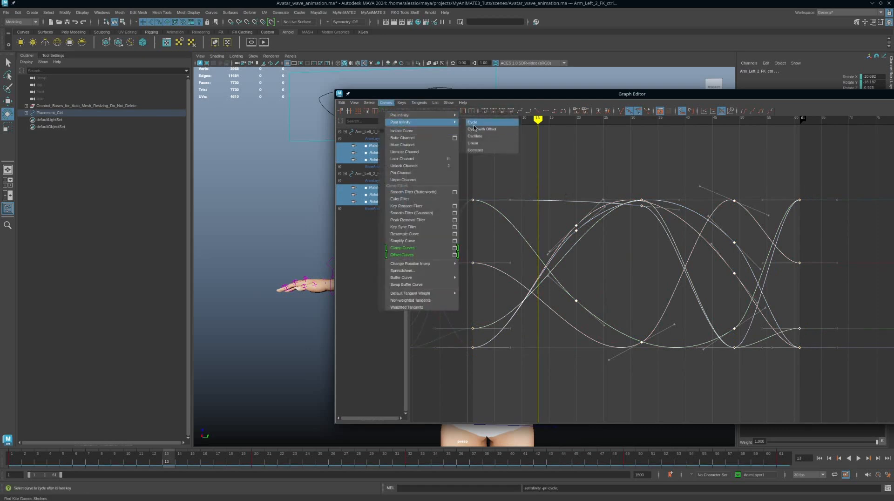
click(478, 123)
click(376, 161)
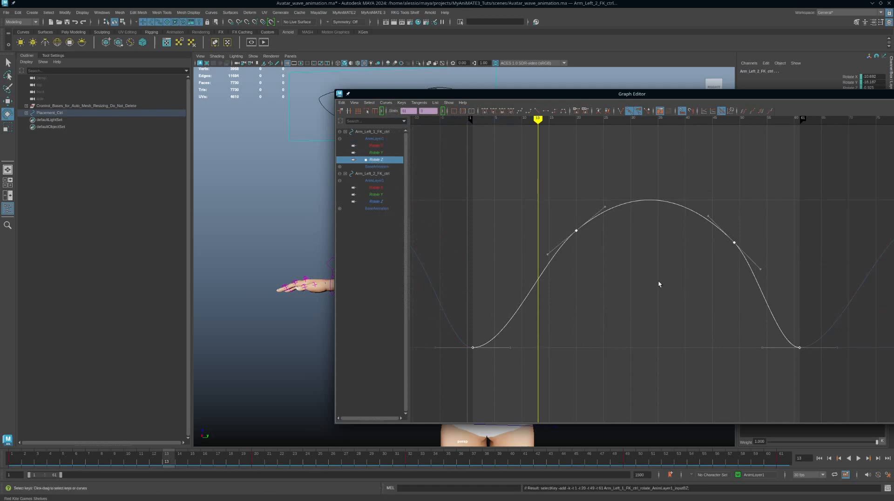
click(380, 153)
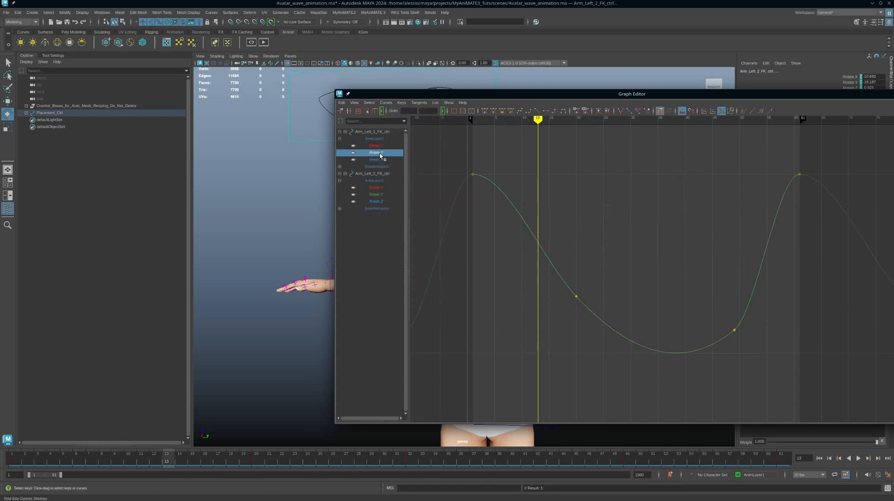
Reshape Arm_Left_1 Rotate Y's frame-1 tangent and Arm_Left_2 Rotate X tangents at frames 1, 49, 61 and trough
drag(487, 160, 508, 226)
mouse_move(566, 195)
middle_down()
mouse_move(569, 171)
mouse_move(572, 178)
middle_up()
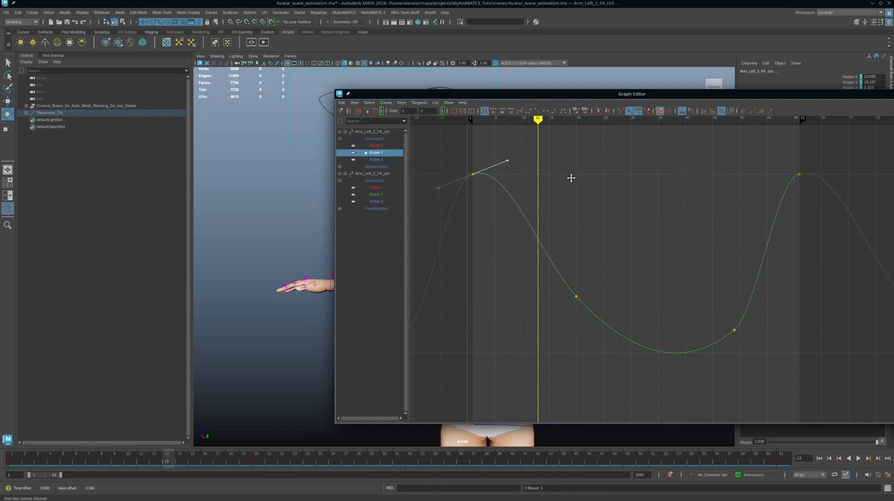
click(376, 145)
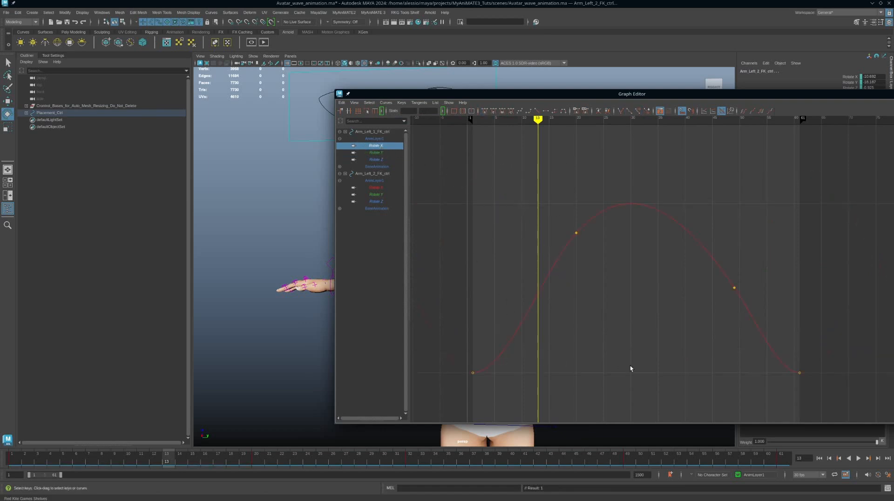
click(376, 187)
drag(457, 247, 473, 277)
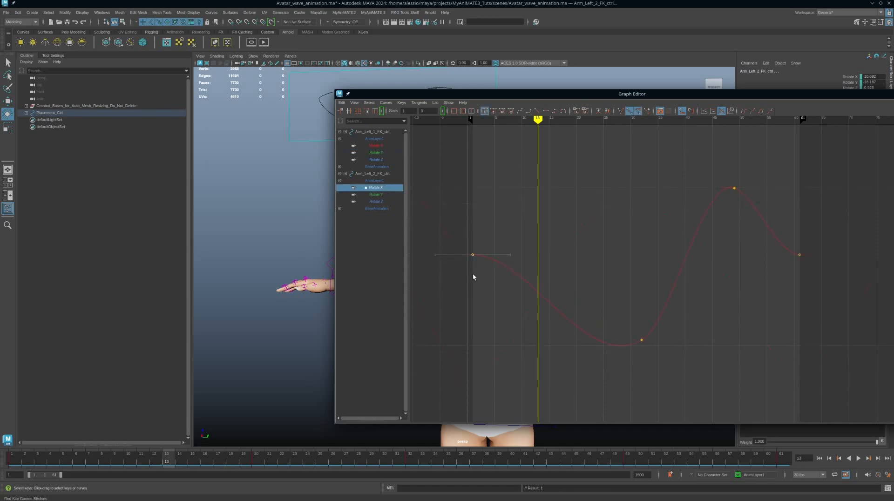
middle_drag(520, 282, 516, 255)
click(800, 253)
middle_drag(740, 292, 754, 242)
drag(754, 241, 717, 155)
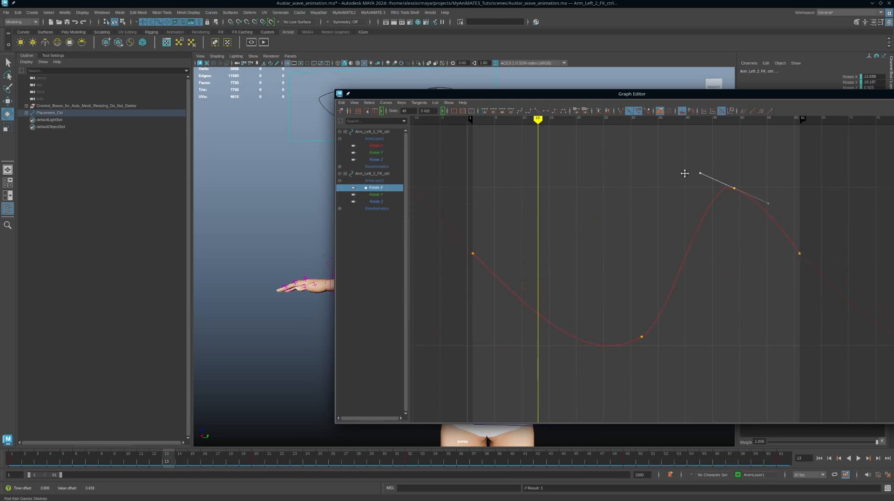
middle_drag(684, 173, 685, 199)
drag(684, 324, 600, 369)
middle_drag(653, 303, 696, 296)
Reshape Arm_Left_2_FK_ctrl's Rotate Y tangents at its first, last, frame-49 and frame-32 keys
click(376, 194)
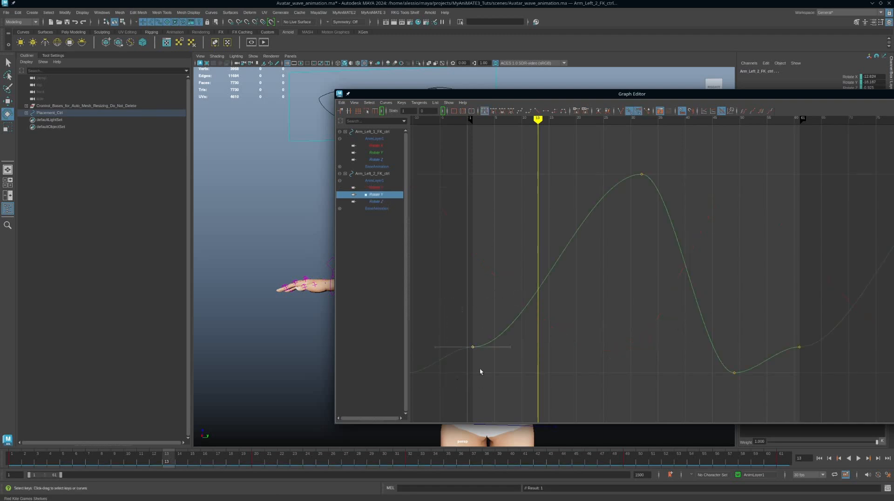
drag(489, 313, 518, 389)
middle_drag(518, 388, 545, 300)
drag(777, 317, 817, 368)
drag(771, 311, 793, 389)
middle_drag(753, 289, 758, 313)
drag(750, 343, 690, 423)
drag(713, 345, 687, 409)
middle_drag(646, 333, 654, 305)
drag(661, 154, 698, 192)
middle_drag(728, 157, 723, 192)
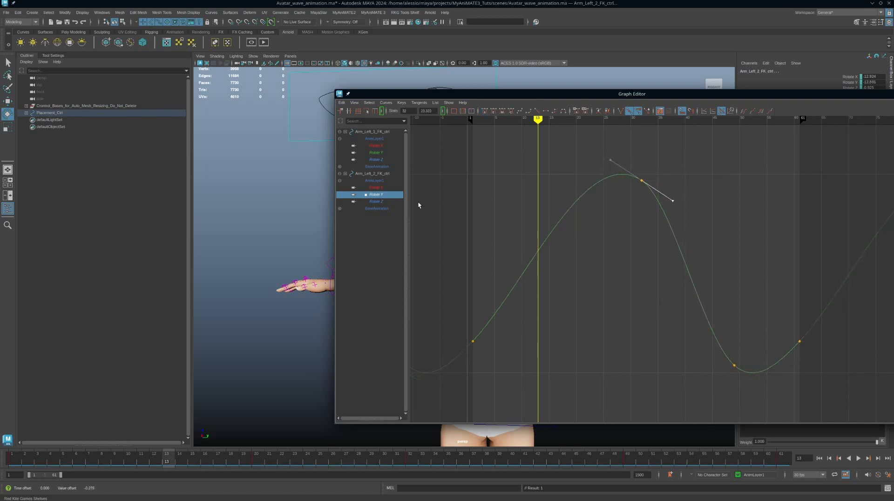
Rotate Arm_Left_2_FK_ctrl's Rotate Z tangents at frames 1, 32 and 61
click(376, 201)
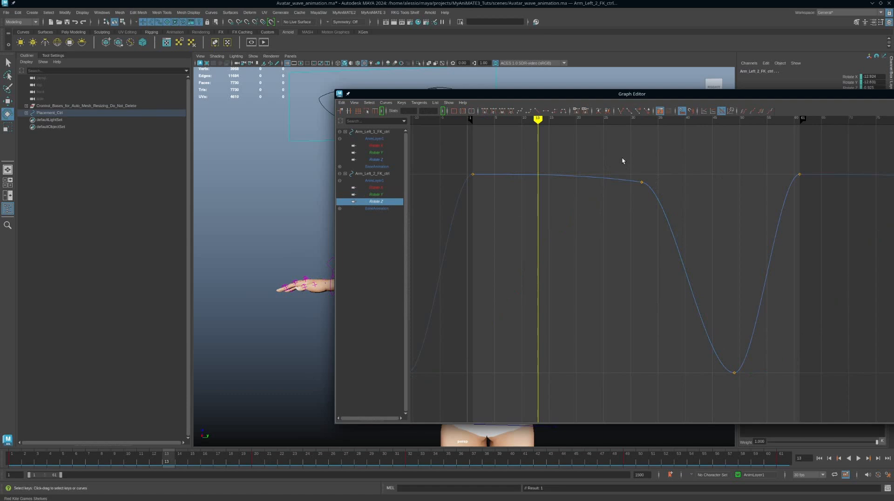
drag(623, 160, 677, 200)
middle_drag(677, 199, 698, 205)
drag(460, 151, 487, 184)
middle_drag(562, 221, 556, 180)
drag(667, 175, 617, 226)
middle_drag(679, 192, 704, 220)
drag(498, 173, 450, 225)
middle_drag(456, 244, 455, 248)
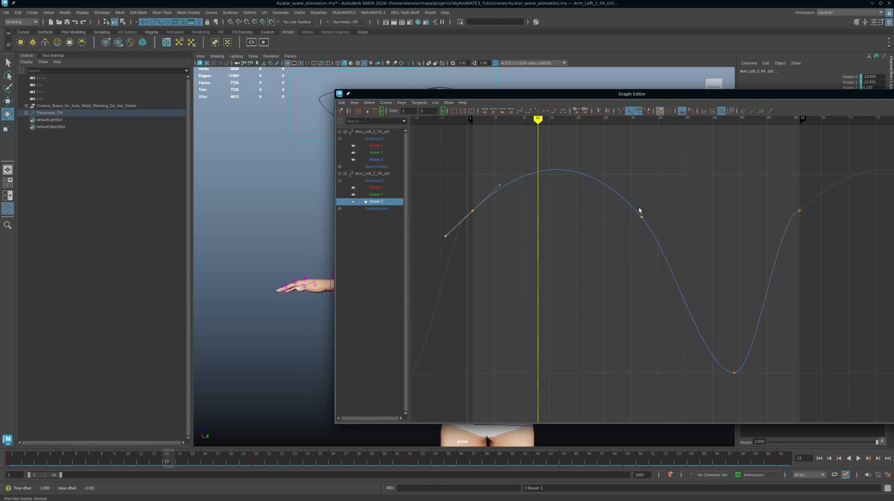
drag(823, 185, 774, 235)
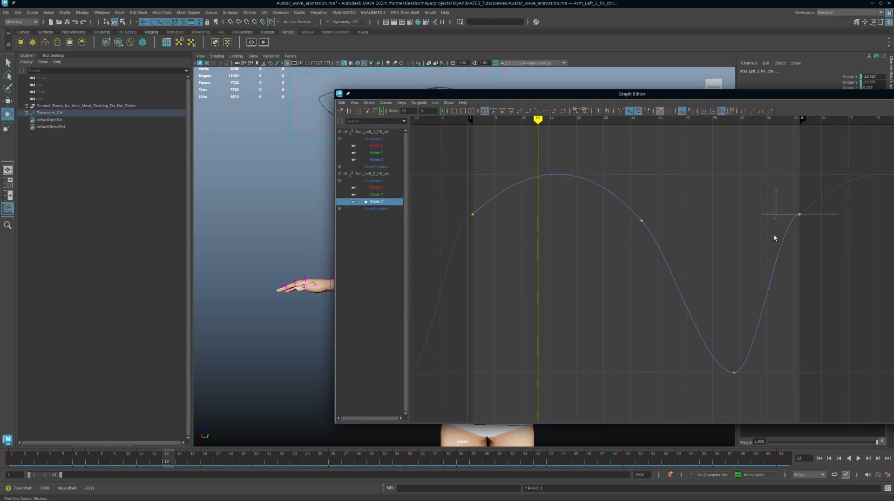
middle_drag(710, 191, 723, 222)
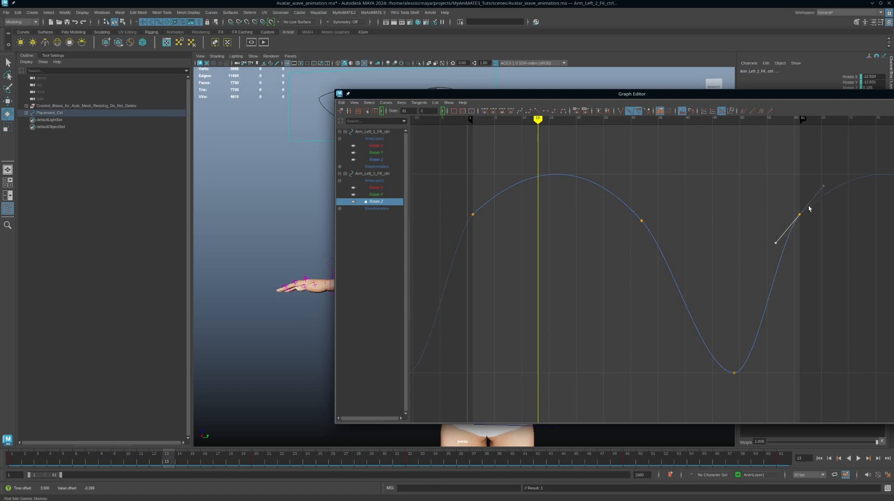
Fine-tune the frame-61 tangent, make frame 49 diagonal, and move the Graph Editor aside
click(473, 216)
drag(795, 220, 801, 218)
mouse_move(746, 199)
middle_down()
mouse_move(741, 184)
mouse_move(746, 200)
middle_up()
drag(748, 379, 709, 331)
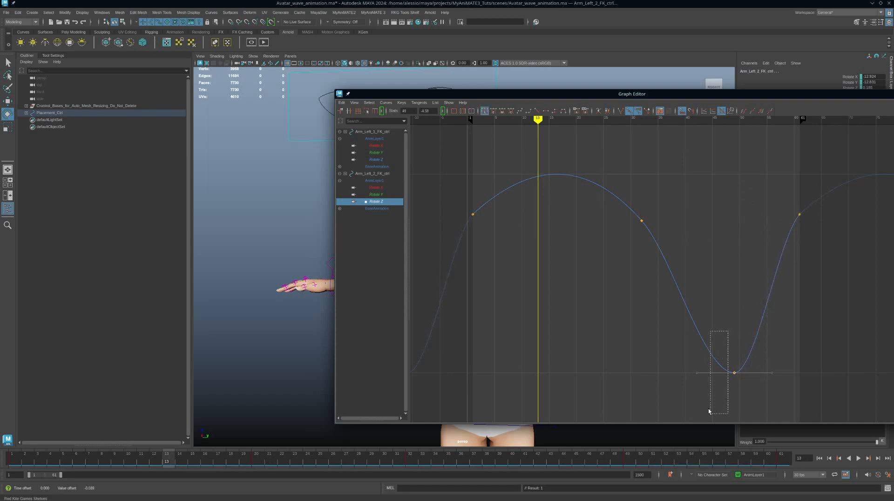
middle_drag(655, 335, 657, 357)
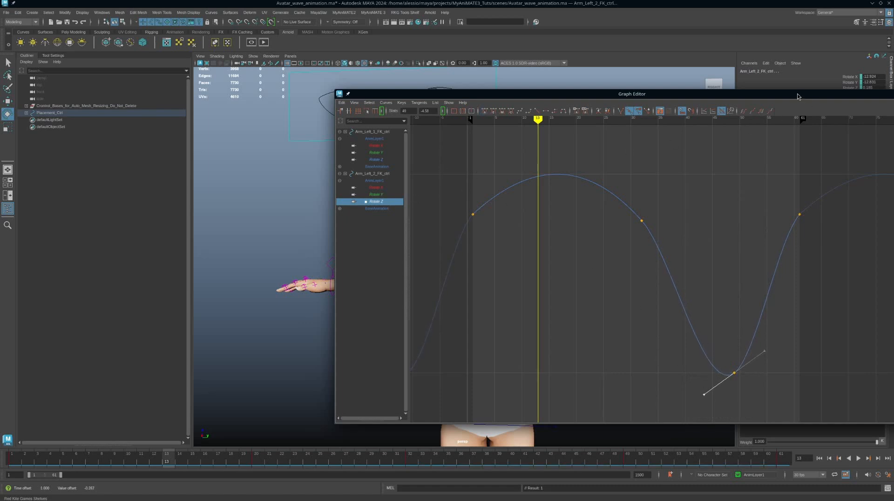
drag(799, 96, 893, 110)
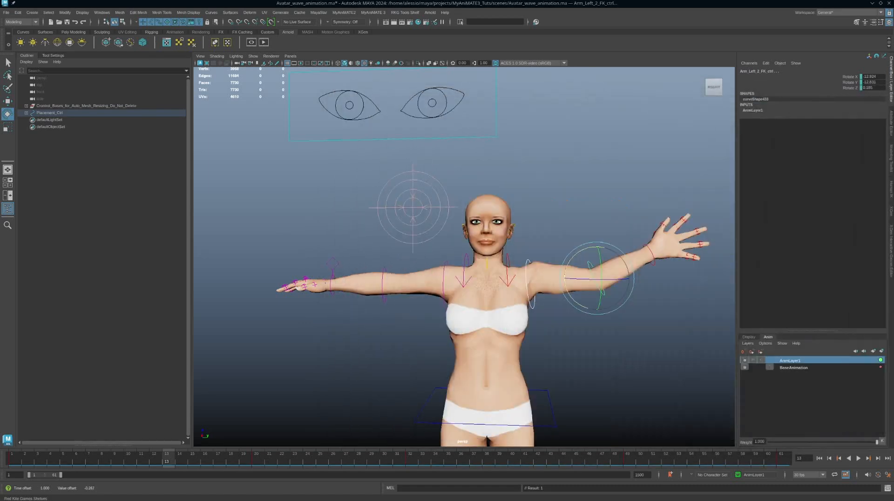
Play the wave, extend the playback range end, replay, stop at frame 45 and orbit the avatar
click(860, 458)
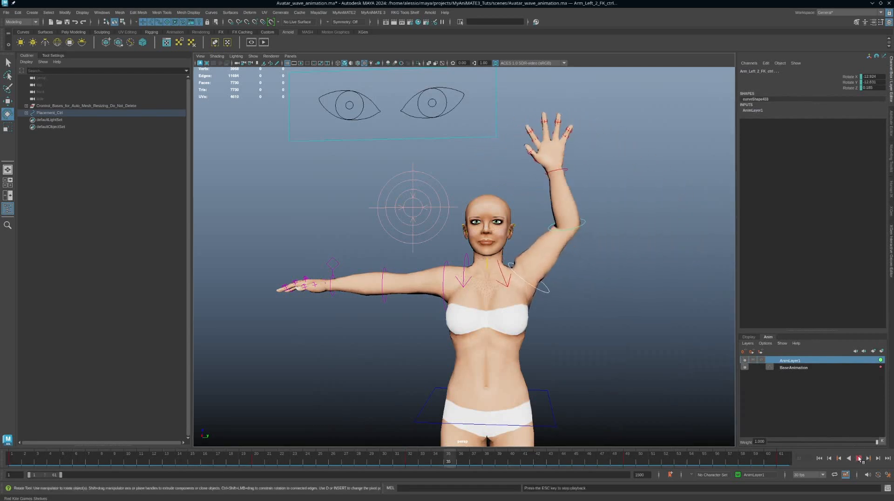
click(859, 458)
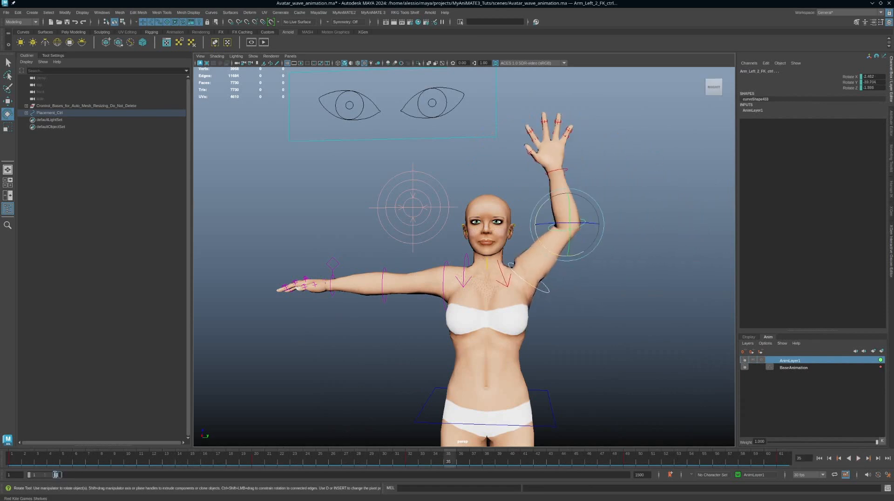
drag(55, 475, 60, 475)
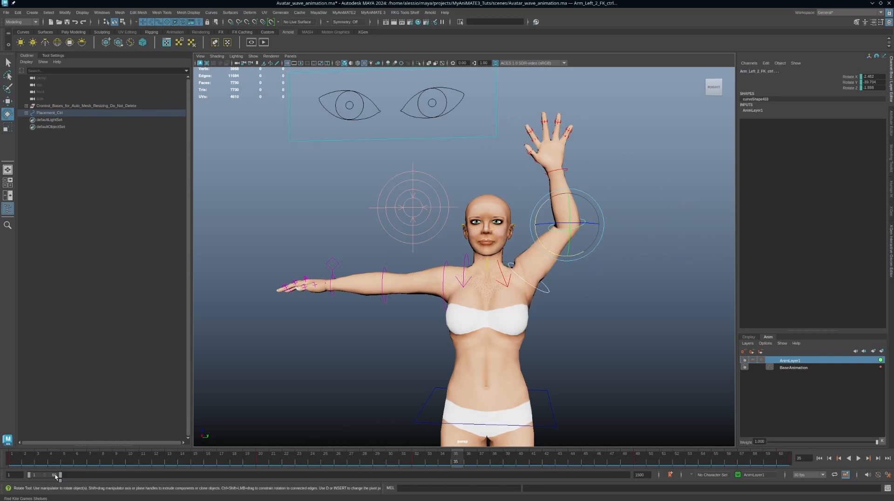
click(859, 458)
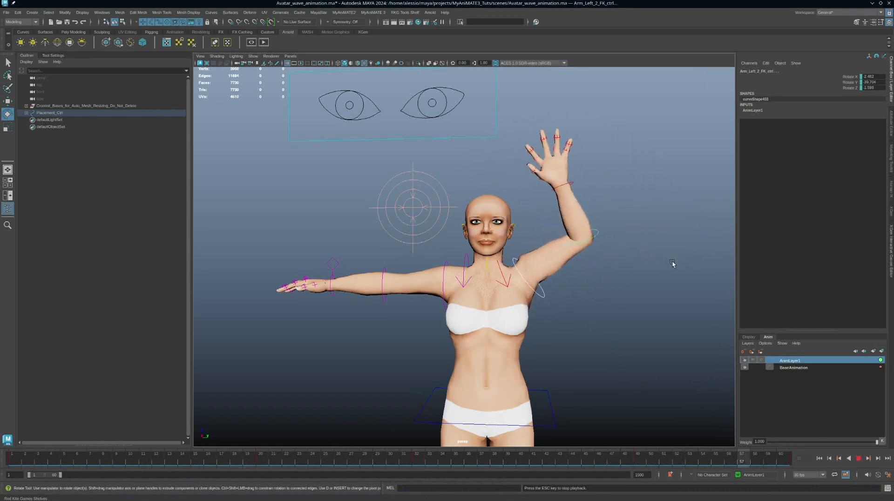
key(Escape)
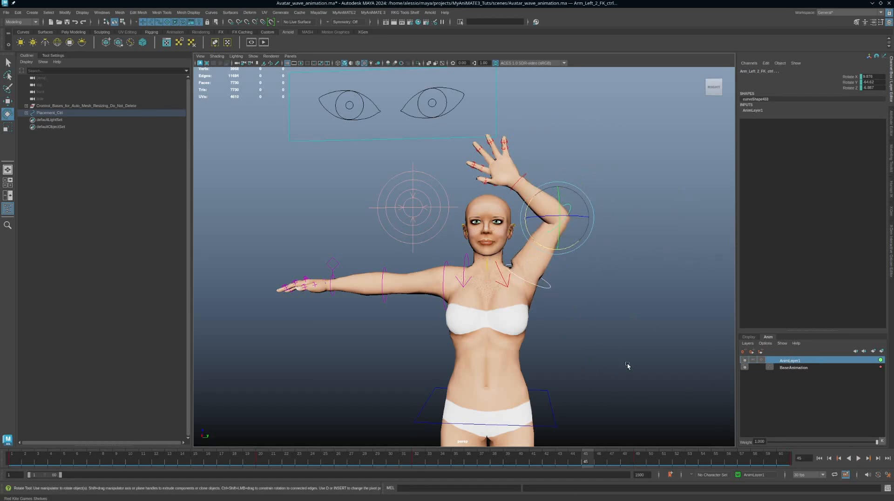
alt+drag(627, 366, 573, 371)
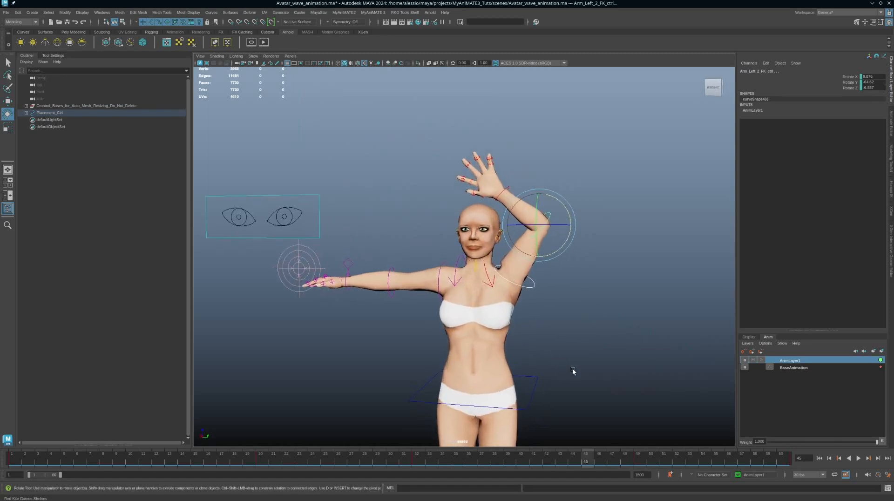
Select BaseAnimation together with AnimLayer1 and open the Merge Layers Options window
ctrl+click(796, 367)
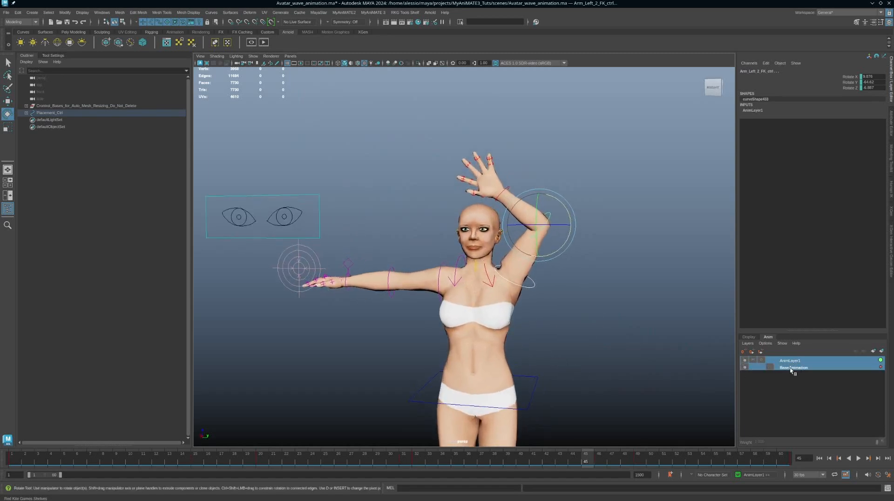
right_click(797, 364)
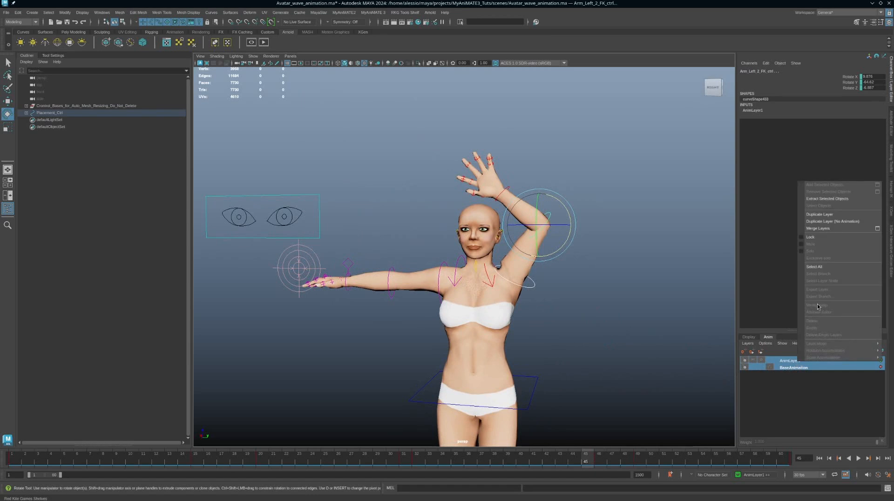
click(878, 230)
drag(342, 119, 421, 137)
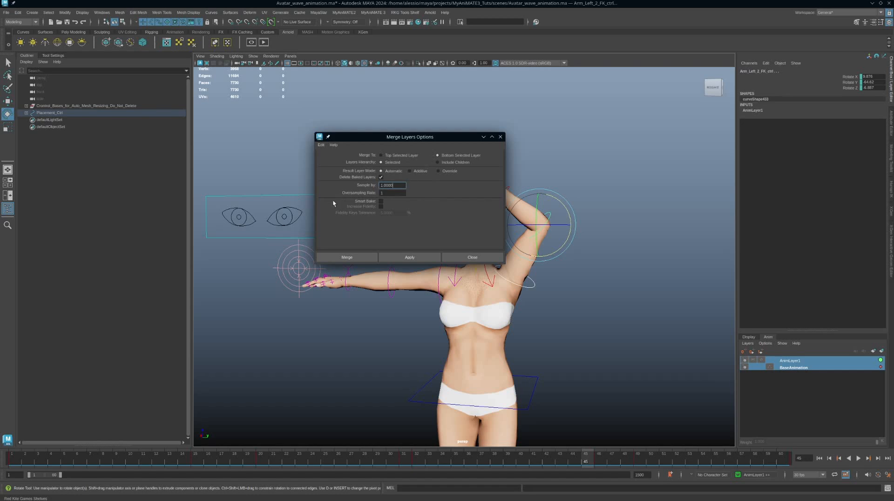
Merge AnimLayer1 into BaseAnimation and view the left arm FK control's baked rotate curves
click(412, 258)
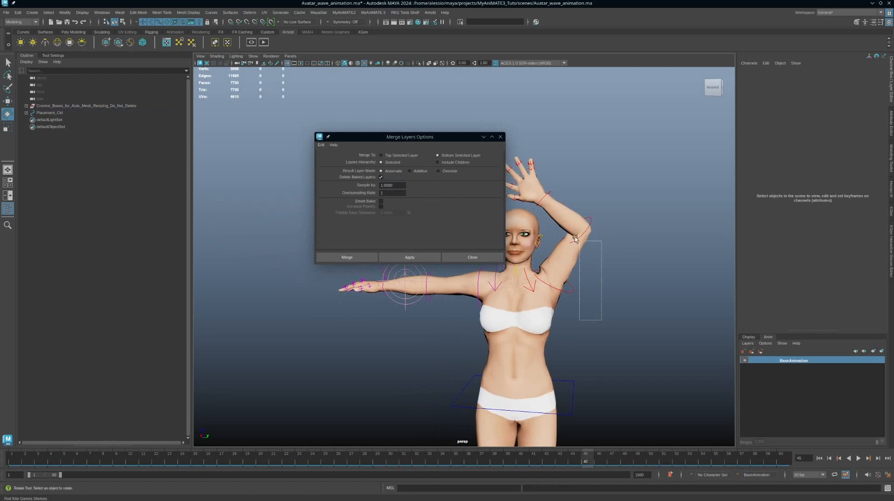
click(581, 236)
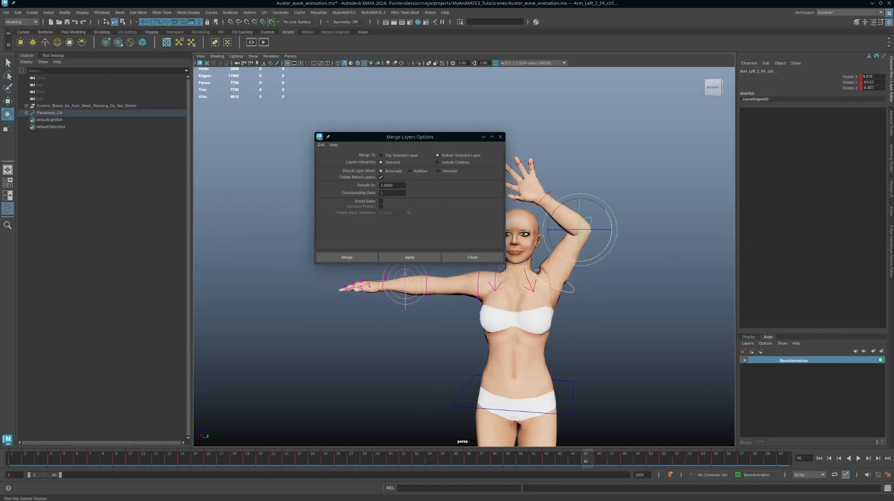
drag(893, 122, 425, 90)
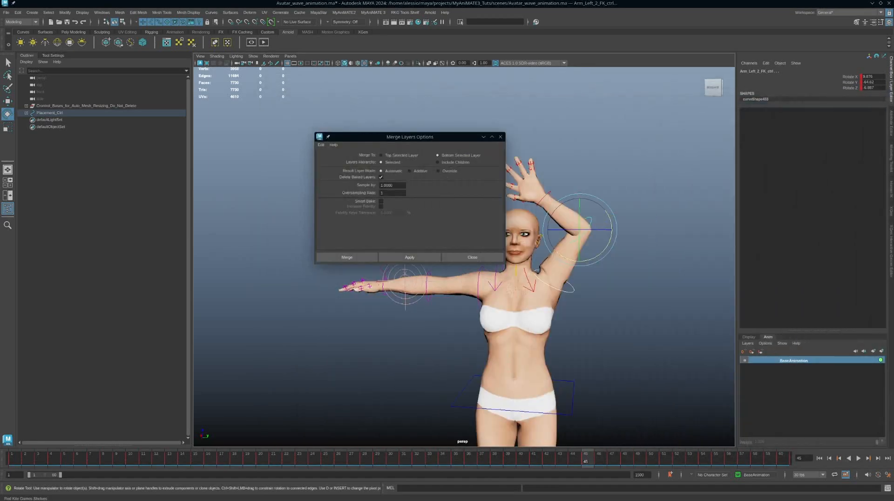
alt+middle_drag(600, 322, 642, 320)
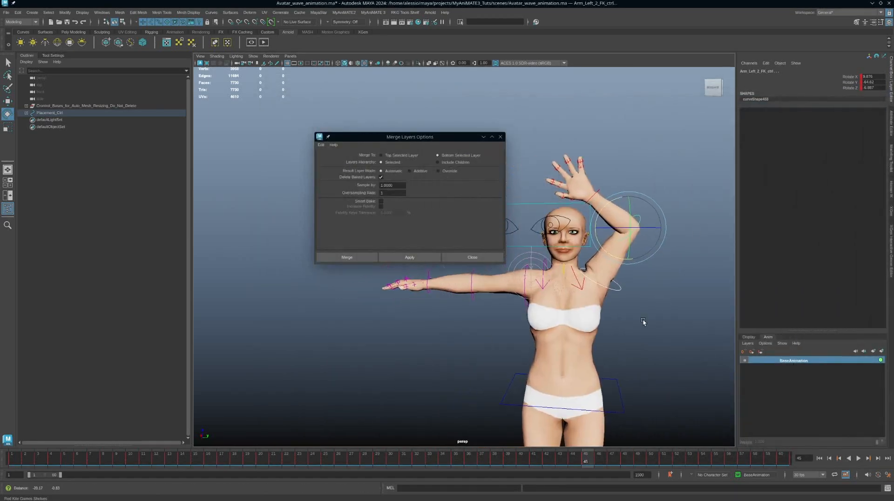
alt+drag(644, 314, 641, 309)
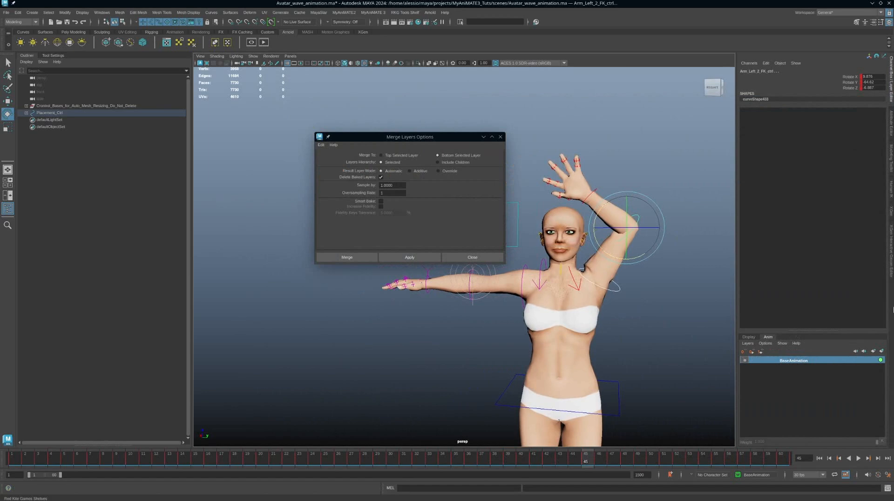
drag(893, 116, 583, 81)
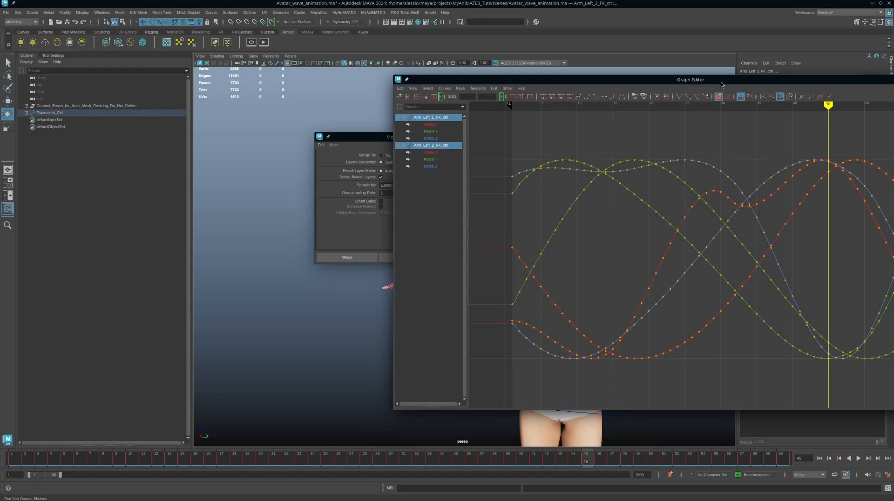
With the curve view moved aside, play the merged left-arm wave and stop at frame 50
drag(723, 80, 893, 83)
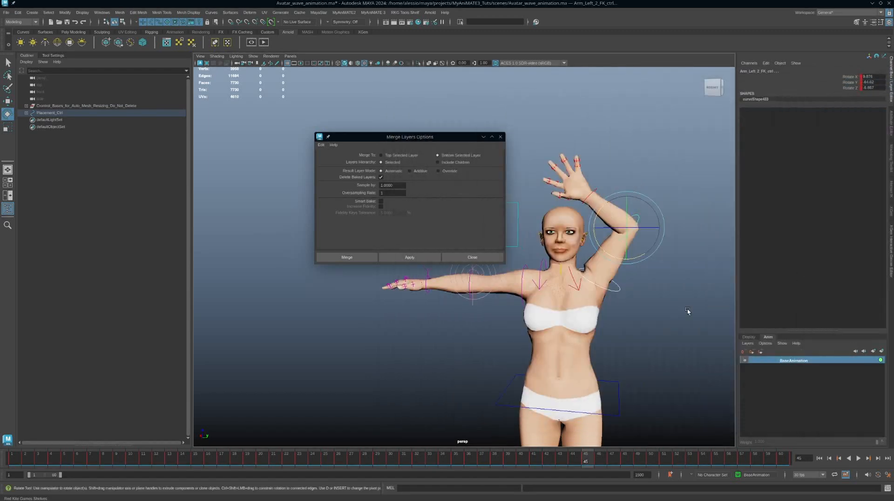
alt+drag(688, 309, 671, 288)
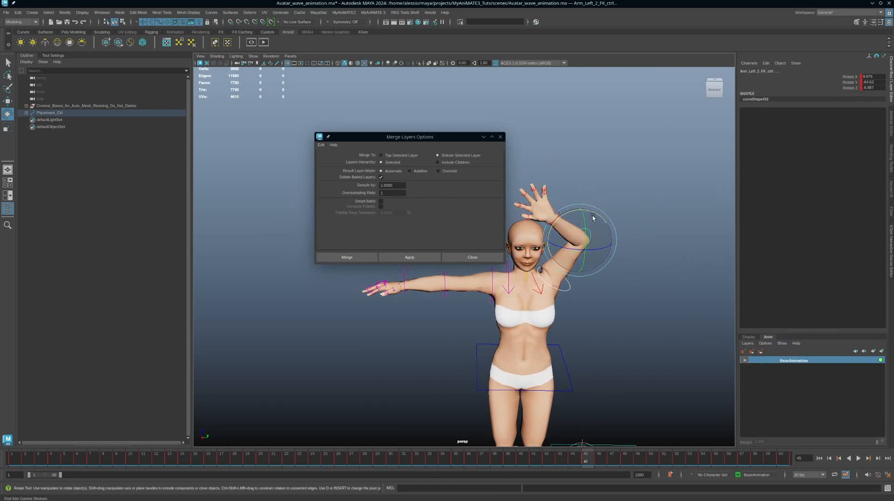
click(860, 459)
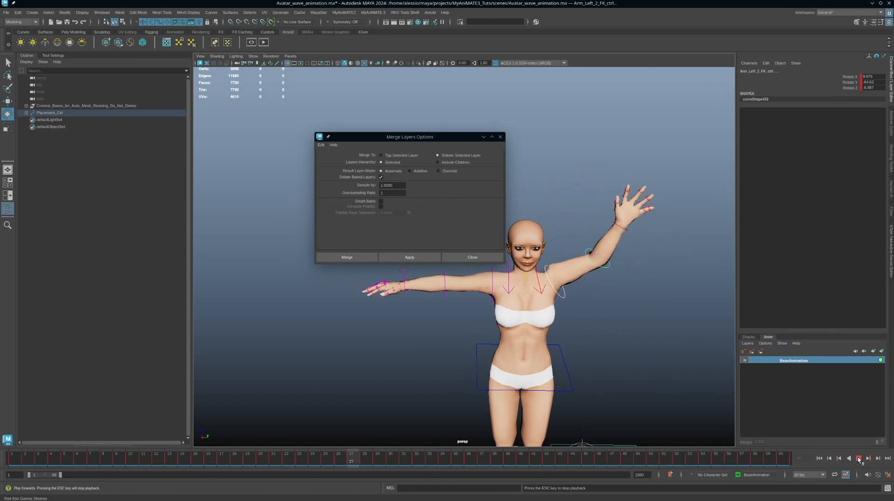
click(859, 459)
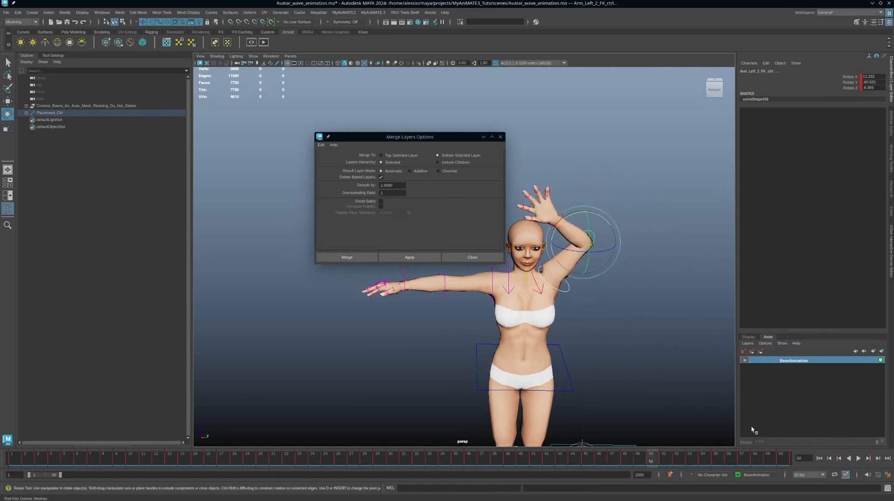
alt+drag(633, 369, 630, 359)
alt+middle_drag(654, 370, 657, 371)
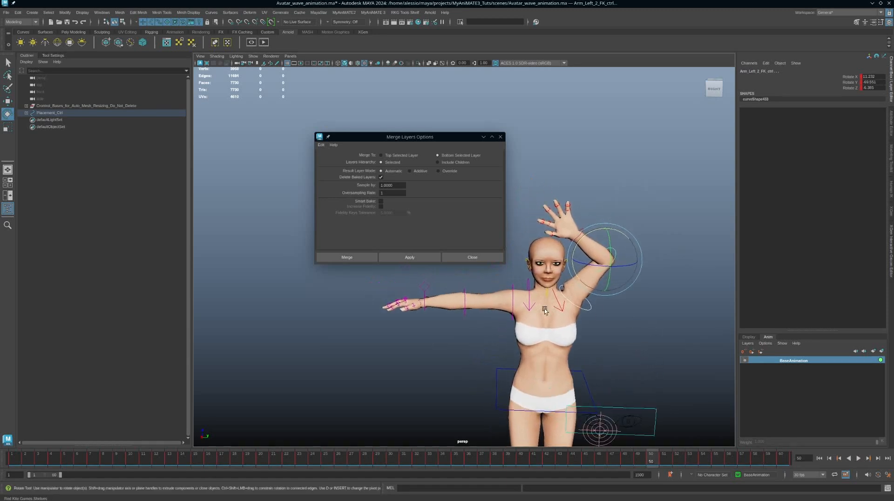
alt+drag(650, 348, 651, 340)
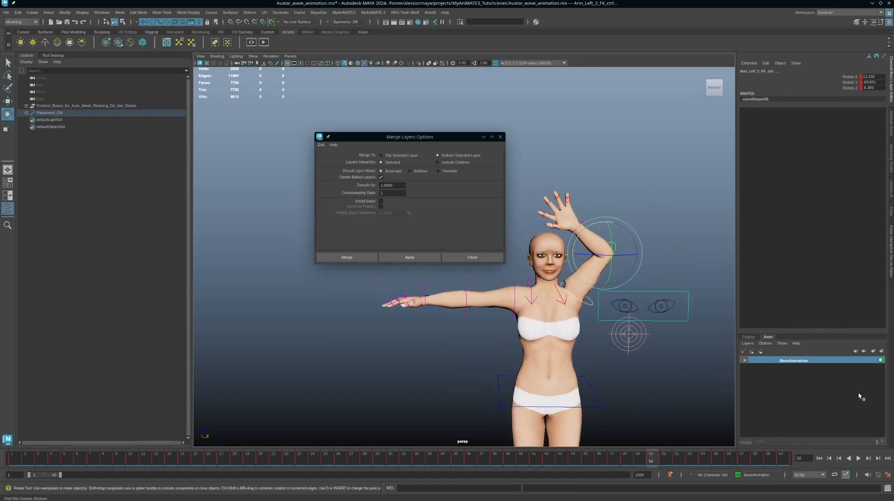
Create a new layer, AnimLayer1, and set its layer mode to Override
click(883, 352)
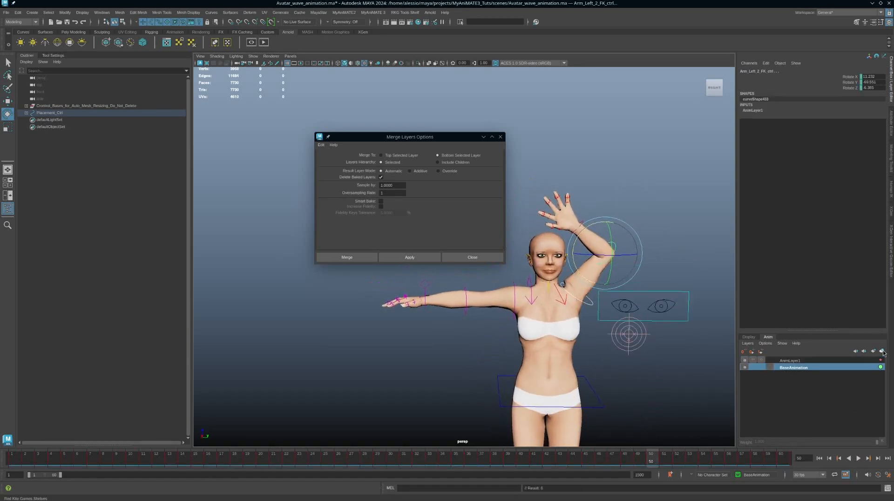
click(800, 362)
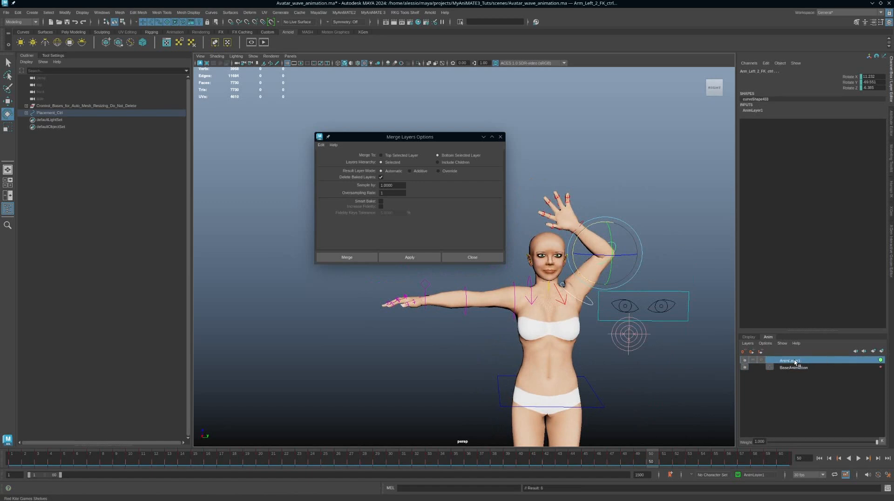
right_click(809, 364)
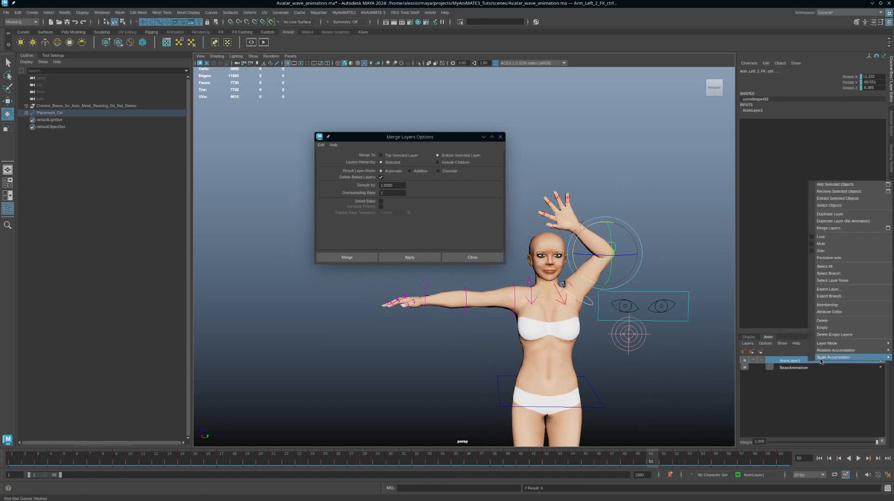
mouse_move(842, 345)
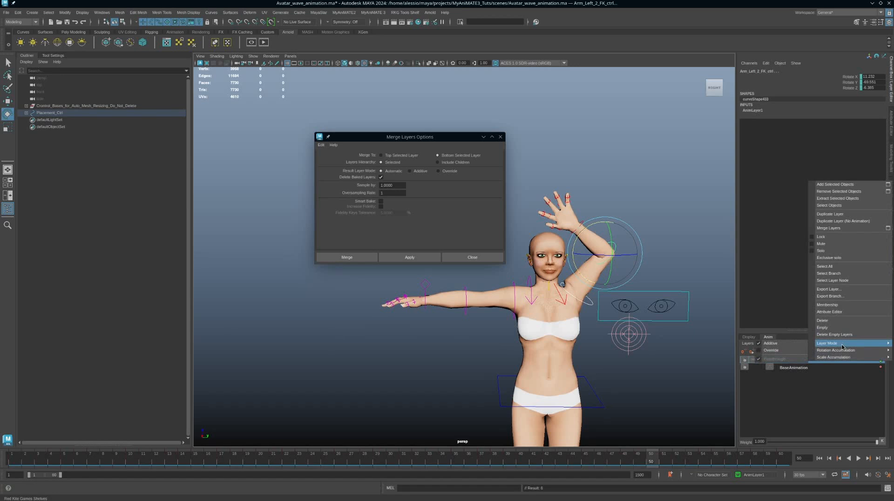
click(776, 351)
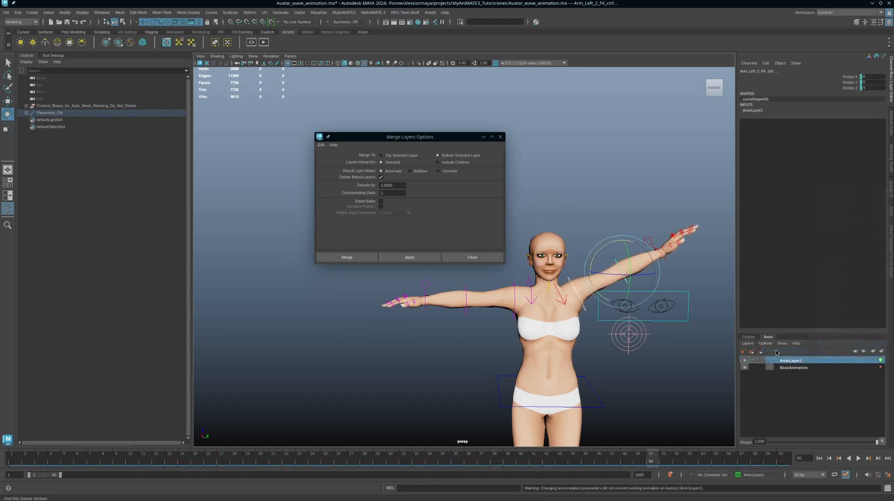
Play back the animation to check the override pose on the left arm
alt+drag(669, 264, 599, 290)
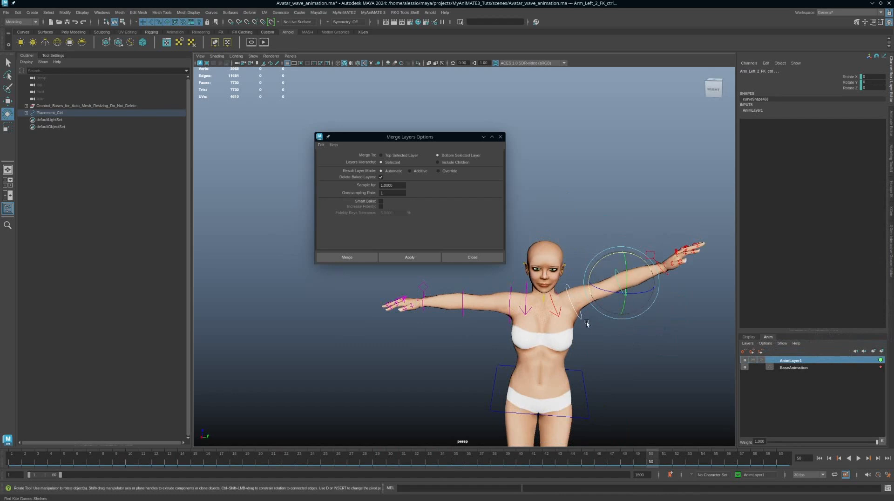
alt+drag(583, 319, 587, 334)
key(alt+v)
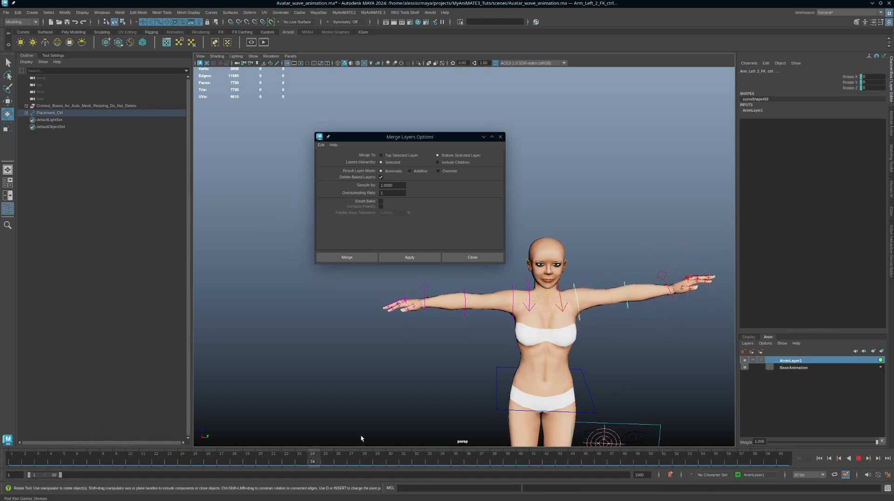
key(alt+v)
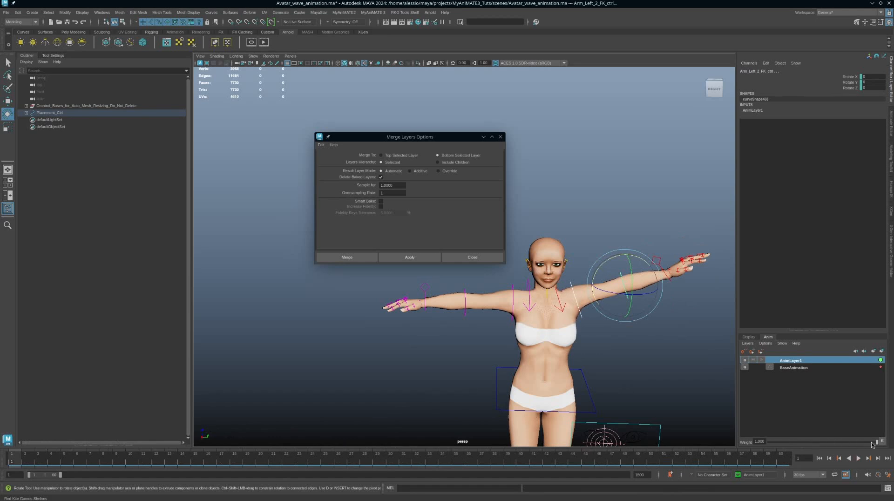
Set AnimLayer1's weight to 0, then about 0.33, and play the blended wave
drag(877, 445, 716, 449)
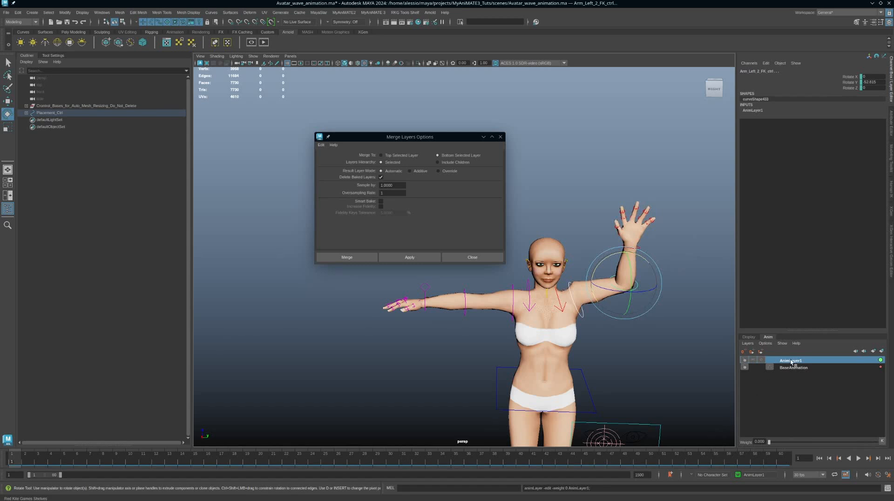
alt+drag(647, 329, 541, 366)
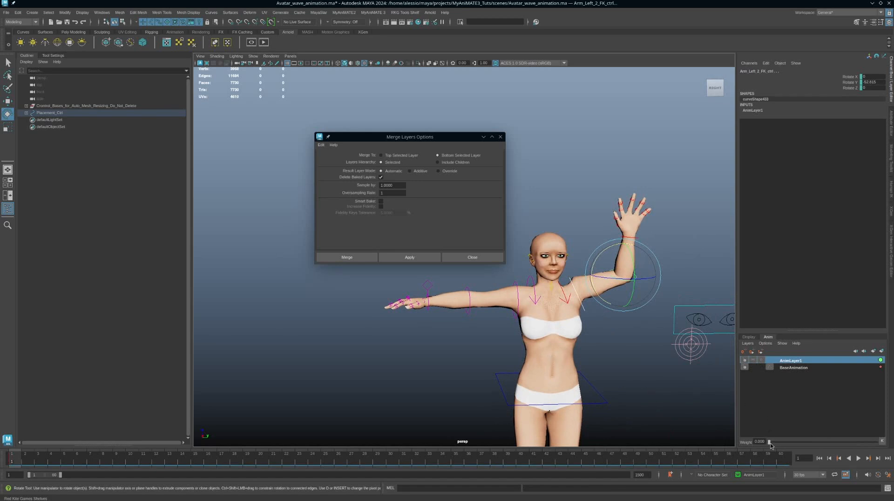
drag(770, 446, 809, 443)
click(859, 458)
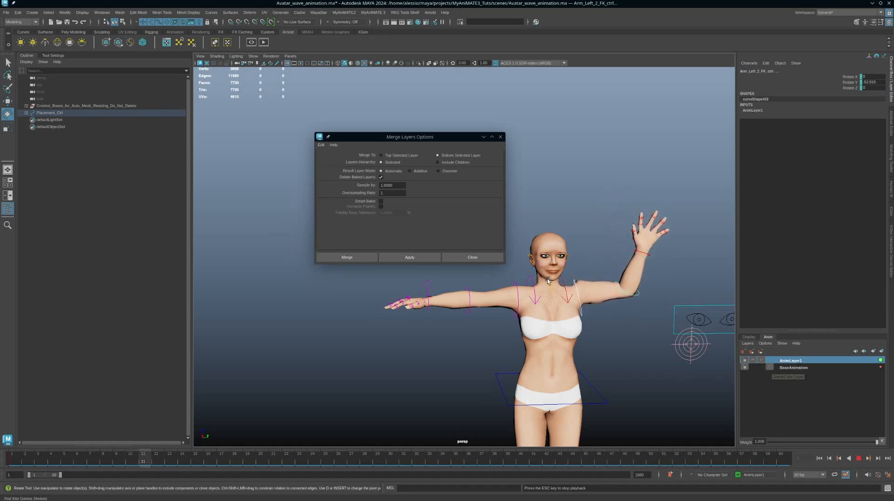
alt+right_drag(586, 288, 644, 308)
alt+drag(645, 308, 607, 287)
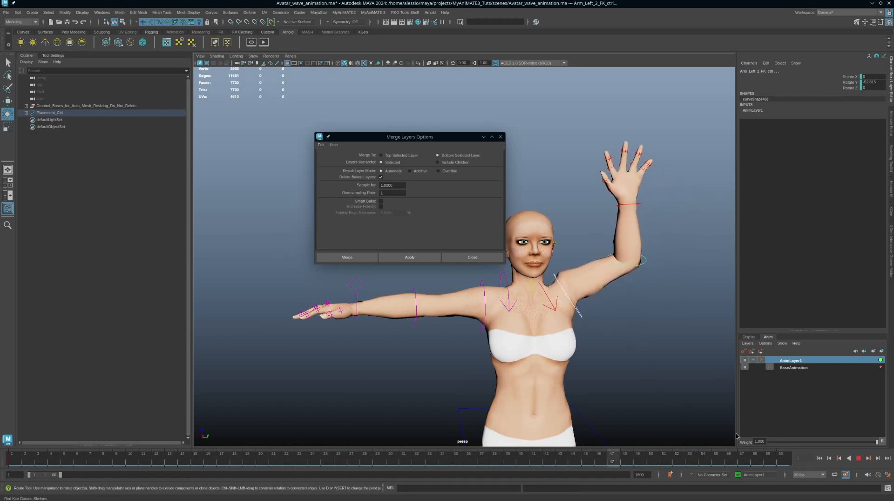
key(Escape)
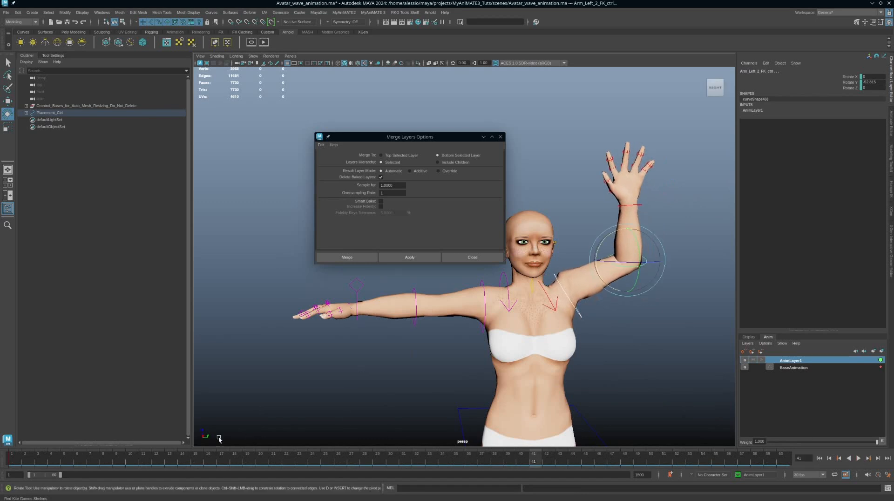
Try AnimLayer1 weights from about 0.44 down to 0 and back up to 1 during playback
drag(876, 444, 817, 445)
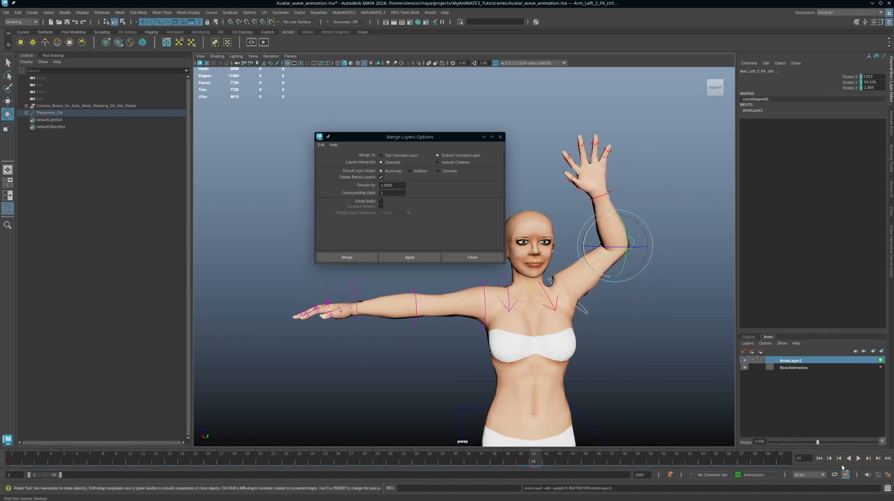
click(858, 458)
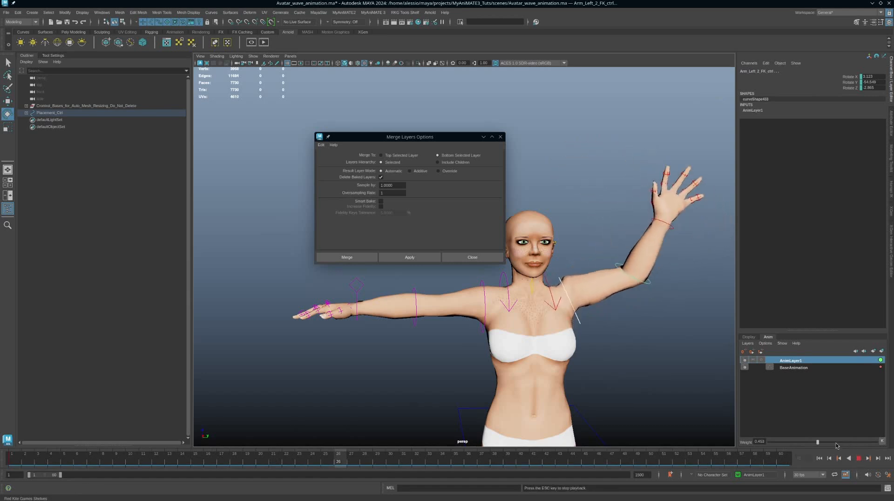
mouse_move(818, 442)
mouse_down()
mouse_move(893, 445)
mouse_move(771, 445)
mouse_move(803, 445)
mouse_up()
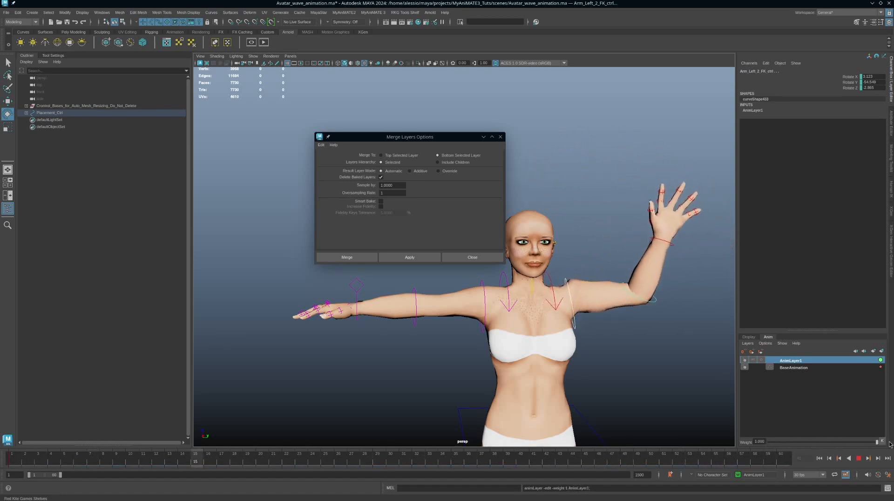
drag(876, 442, 759, 443)
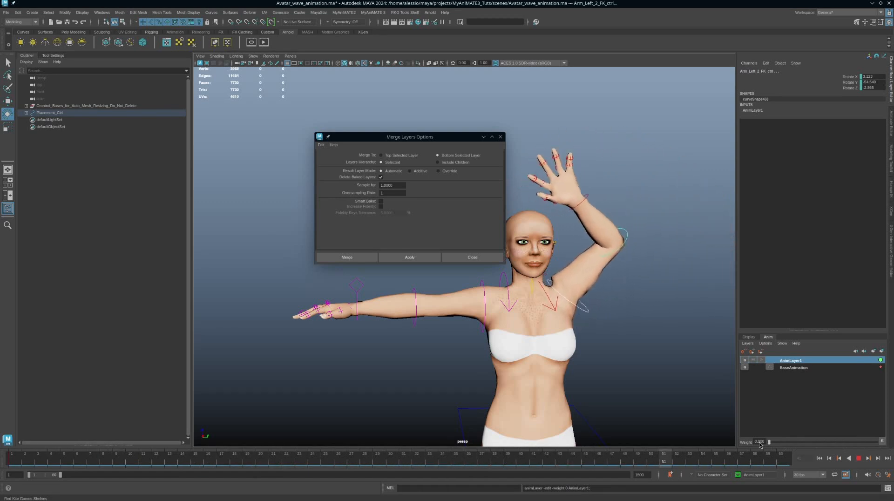
drag(760, 444, 837, 443)
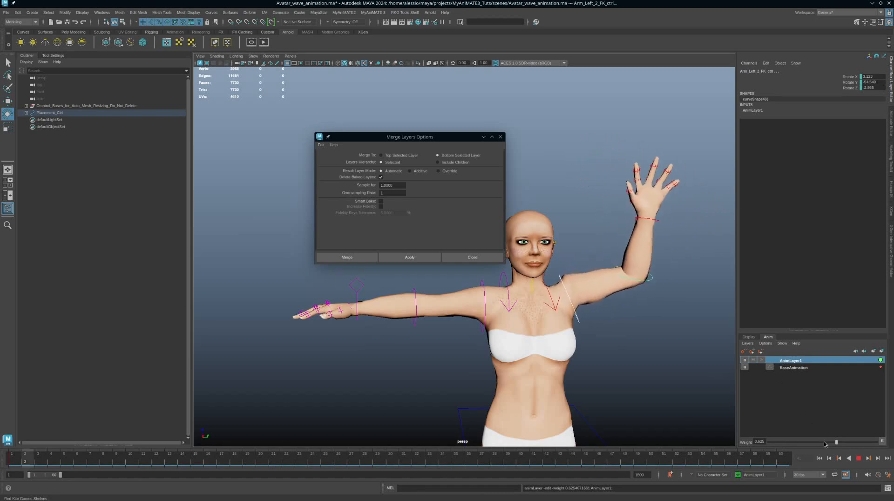
drag(838, 445, 868, 448)
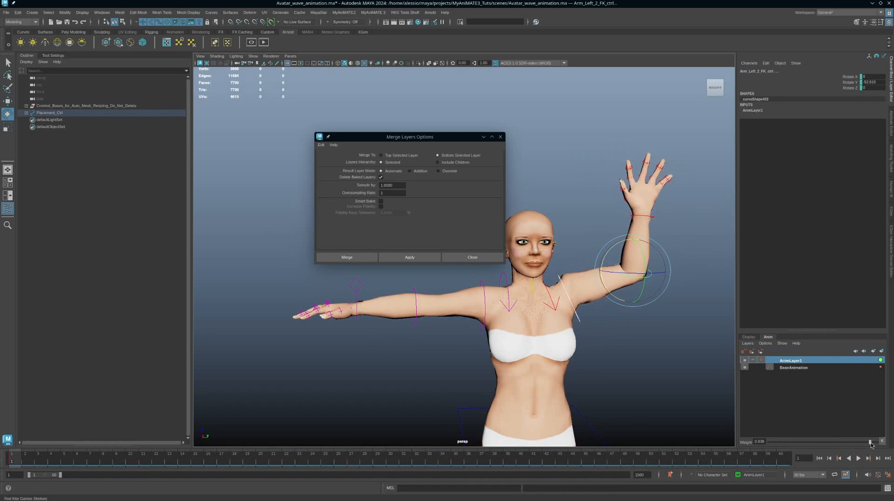
drag(871, 445, 879, 443)
Set AnimLayer1's weight to 0, key it, and bring the Graph Editor into view
drag(848, 446, 737, 447)
click(883, 444)
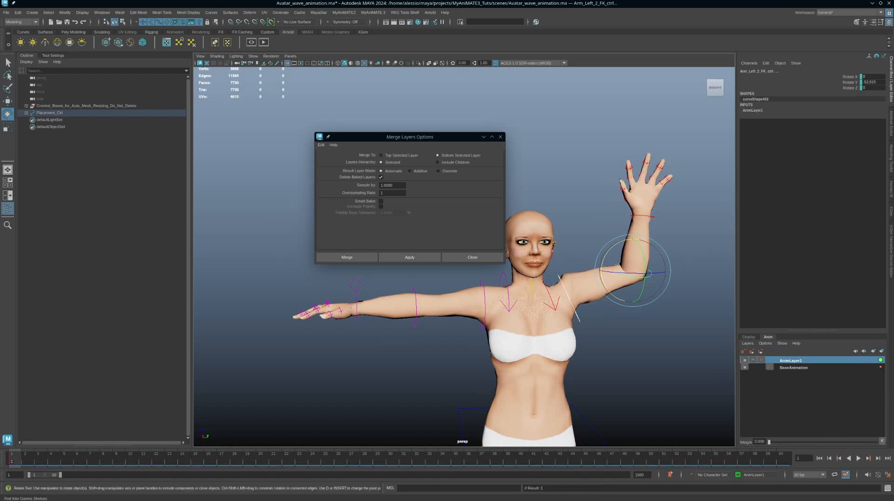
drag(893, 118, 706, 109)
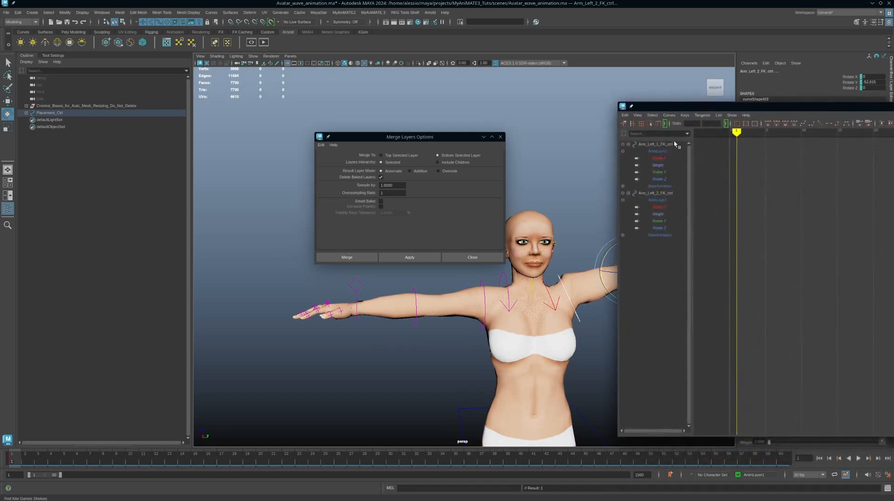
Show both arm controls' layer Weight curves and preview the arm motion up to frame 60
click(658, 166)
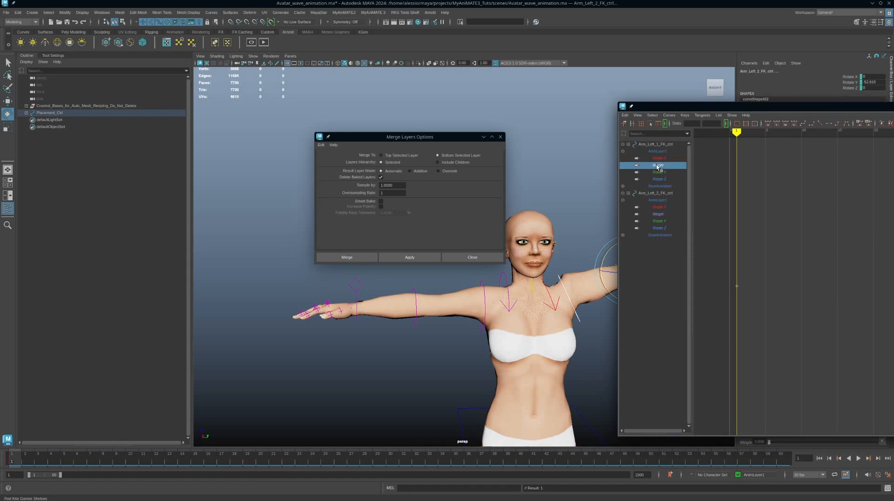
click(662, 215)
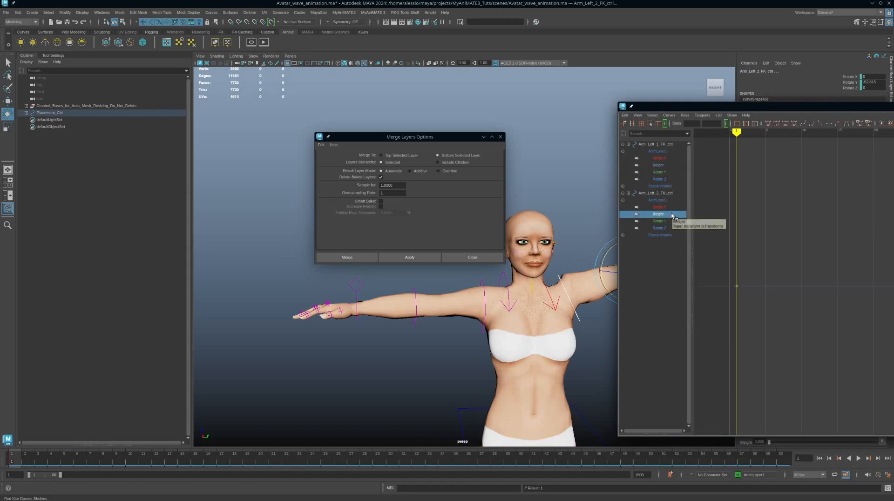
drag(690, 108, 893, 113)
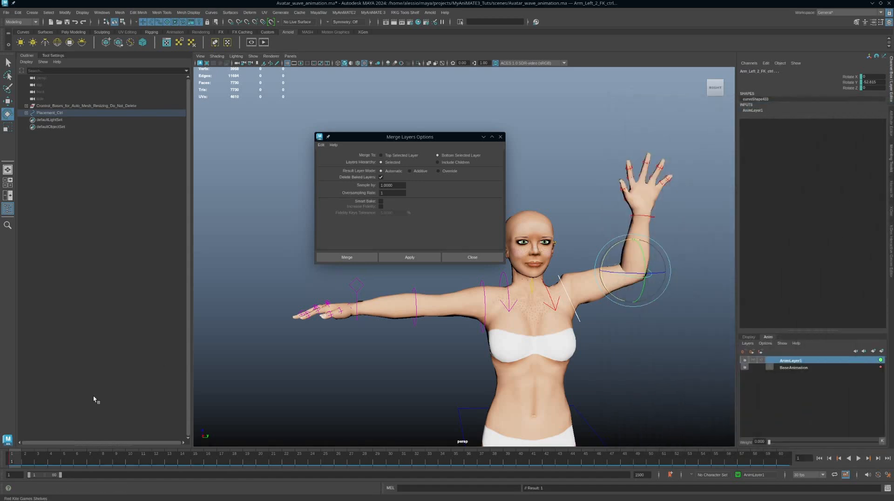
drag(16, 461, 866, 450)
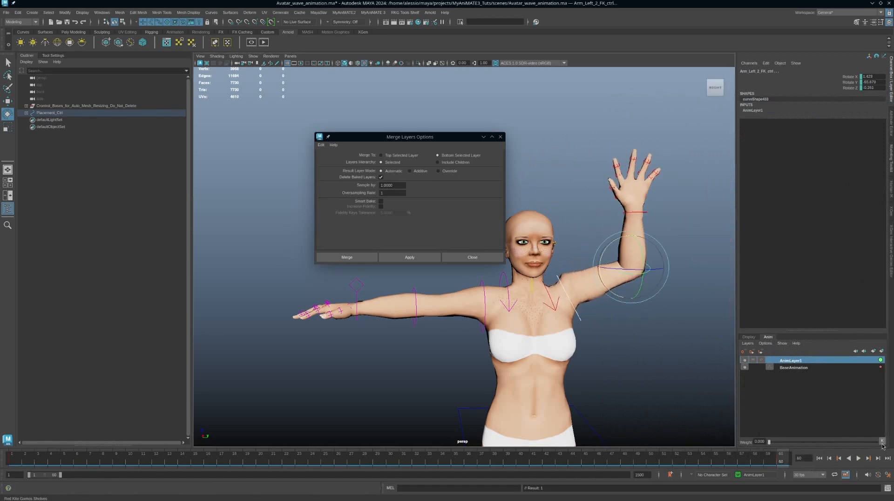
drag(893, 110, 382, 83)
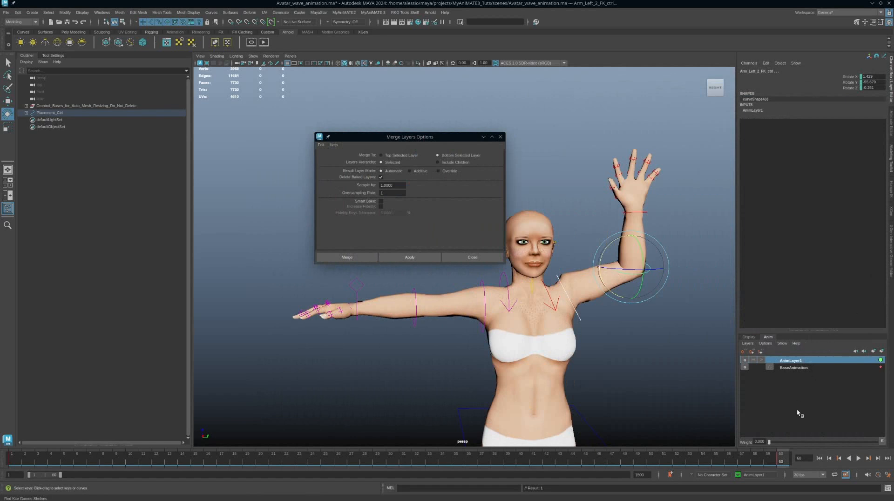
Key the layer weight at frames 11 (0.658), 25, 36 (0.825) and 51 (0.521)
click(143, 461)
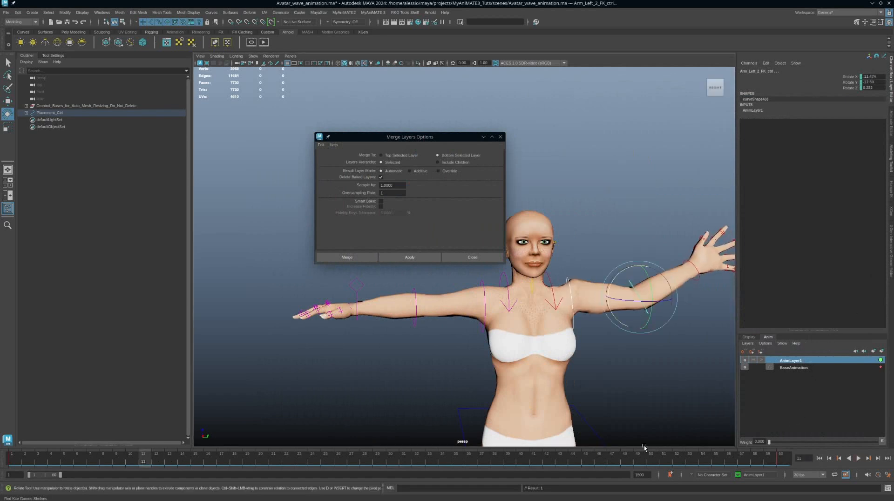
drag(769, 443, 803, 448)
click(881, 443)
click(326, 459)
click(881, 441)
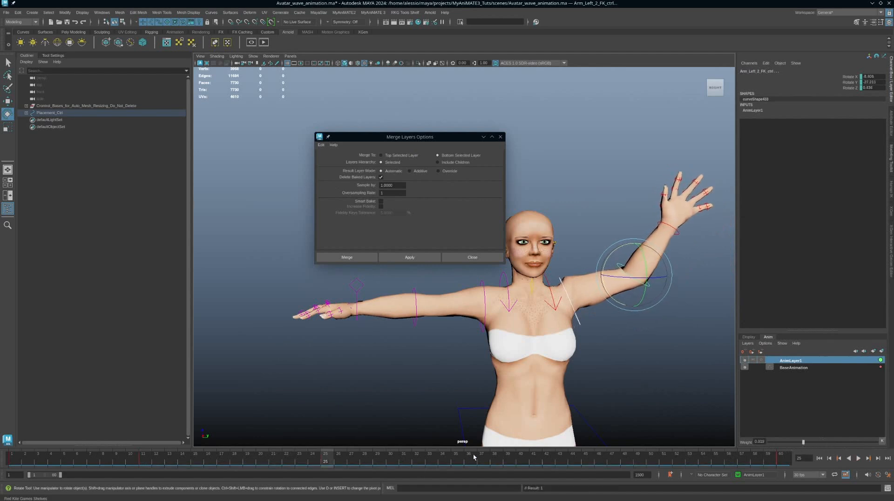
click(469, 459)
drag(816, 444, 868, 444)
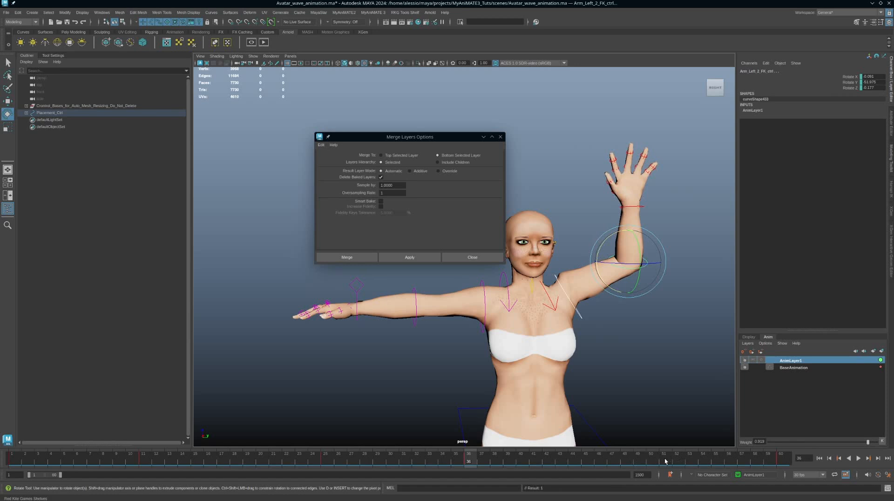
click(665, 461)
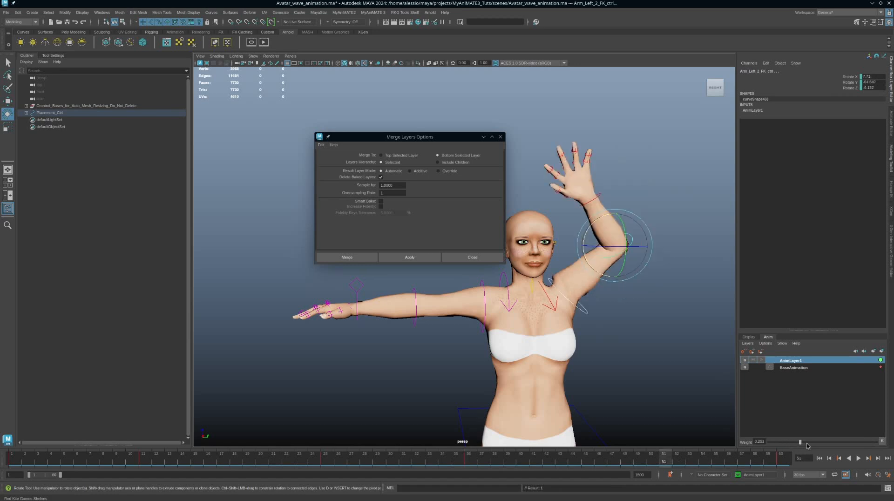
drag(807, 446, 851, 443)
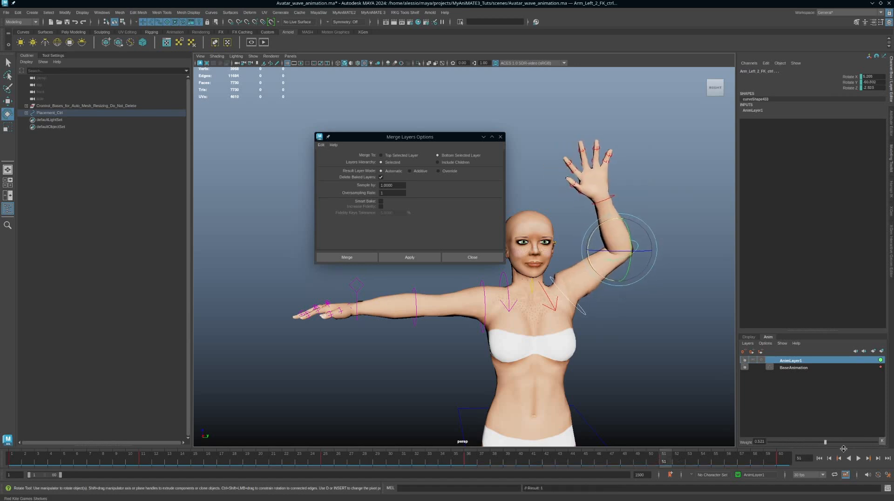
Play back the wave, stopping at frame 21, then select all six weight curve keys
click(859, 458)
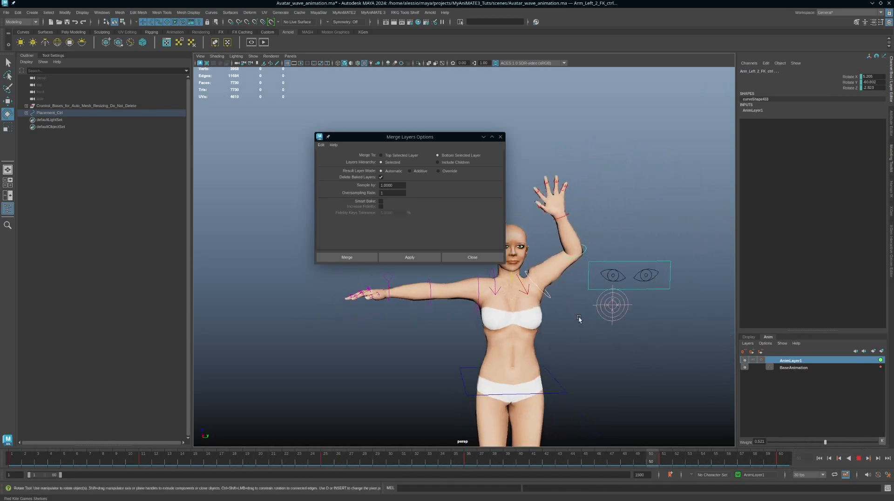
click(859, 459)
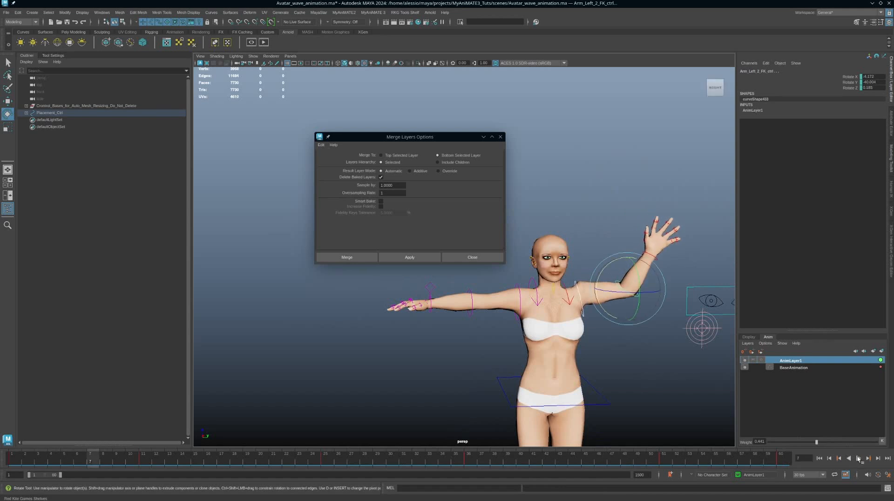
click(859, 458)
click(859, 459)
drag(893, 111, 488, 108)
scroll(489, 247, down, 5)
drag(403, 185, 666, 407)
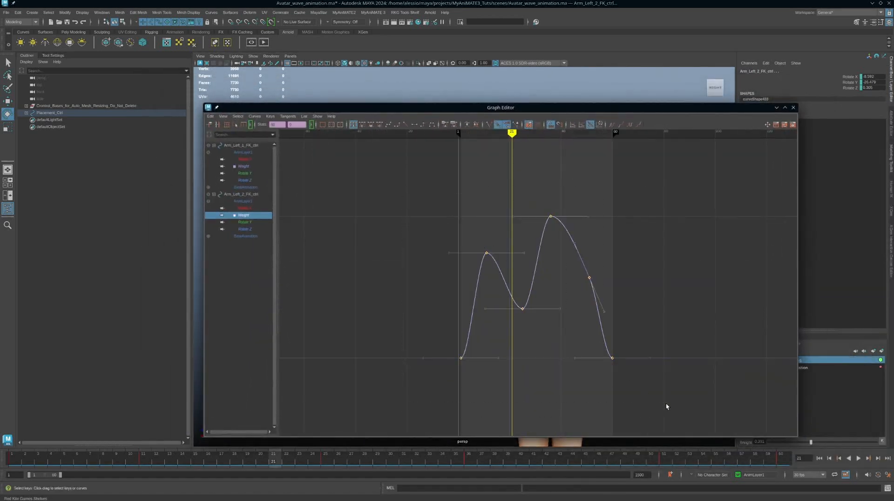
Set the weight curve's Pre Infinity and Post Infinity to Cycle and frame the whole curve
click(255, 116)
mouse_move(264, 131)
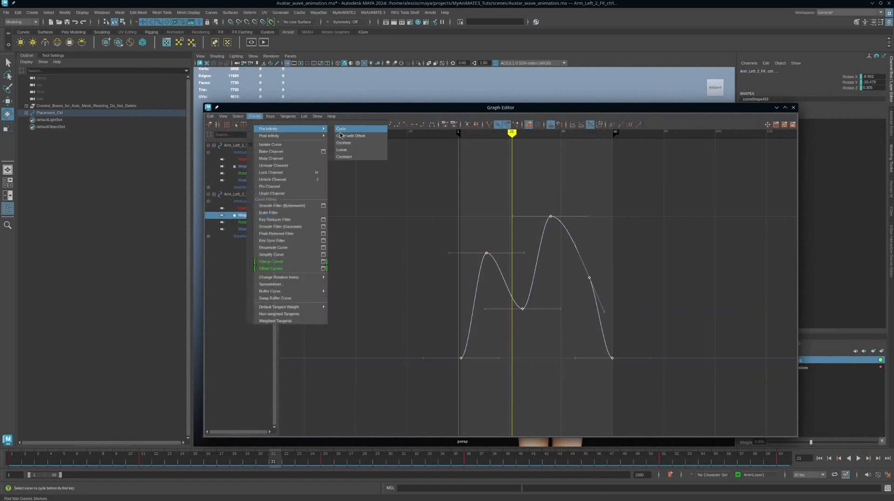
click(341, 129)
click(255, 116)
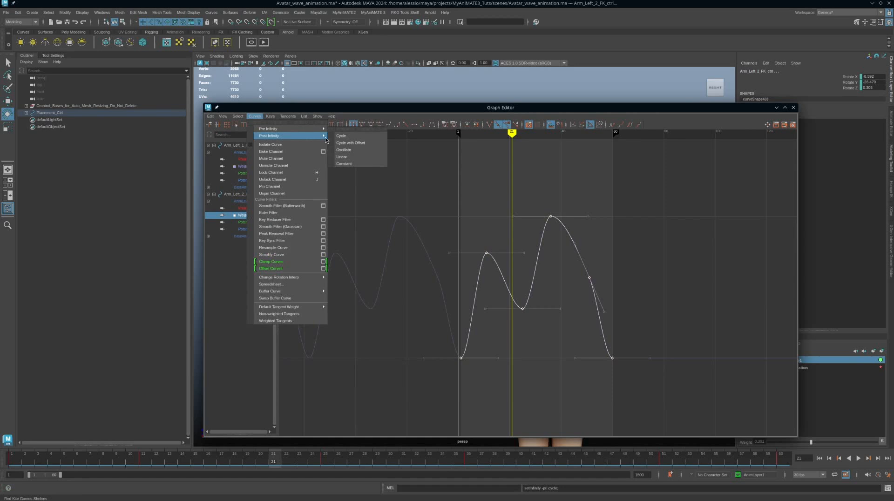
click(344, 138)
alt+middle_drag(529, 279, 547, 259)
alt+right_drag(443, 275, 432, 258)
key(f)
mouse_move(507, 345)
alt+right_down()
mouse_move(493, 331)
mouse_move(502, 333)
alt+right_up()
alt+middle_drag(583, 342, 554, 339)
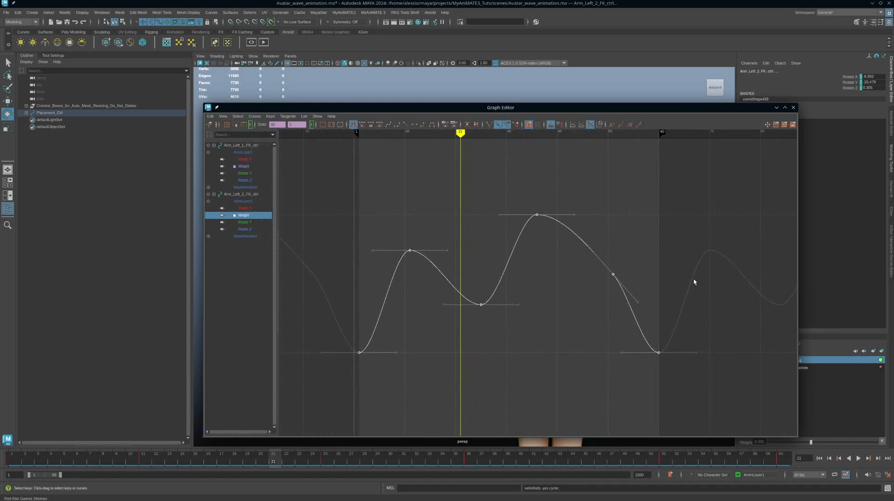
Tilt the frame-51 key's tangent to round the peaks, then select the frame-26 key
click(613, 274)
middle_drag(534, 261, 542, 243)
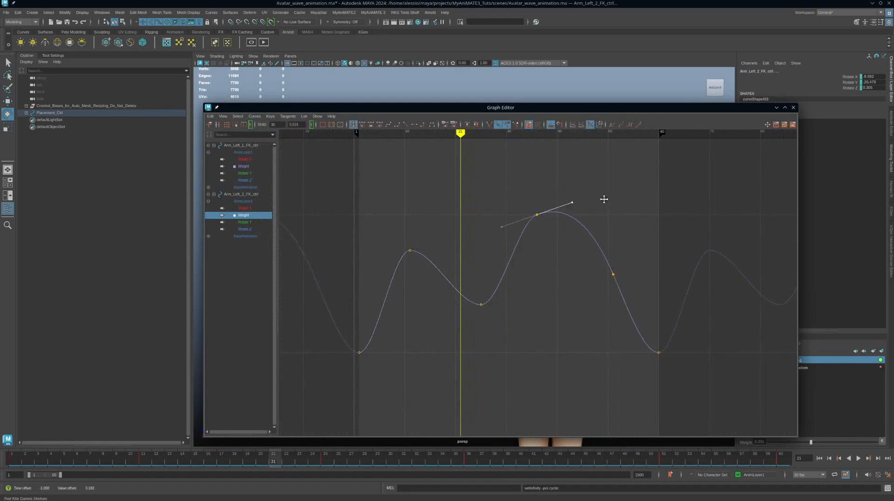
drag(470, 291, 471, 292)
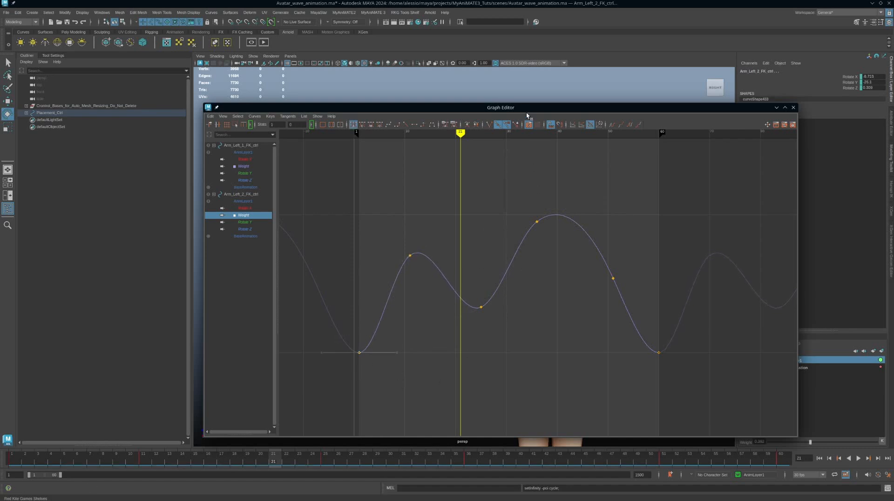
drag(527, 115, 546, 115)
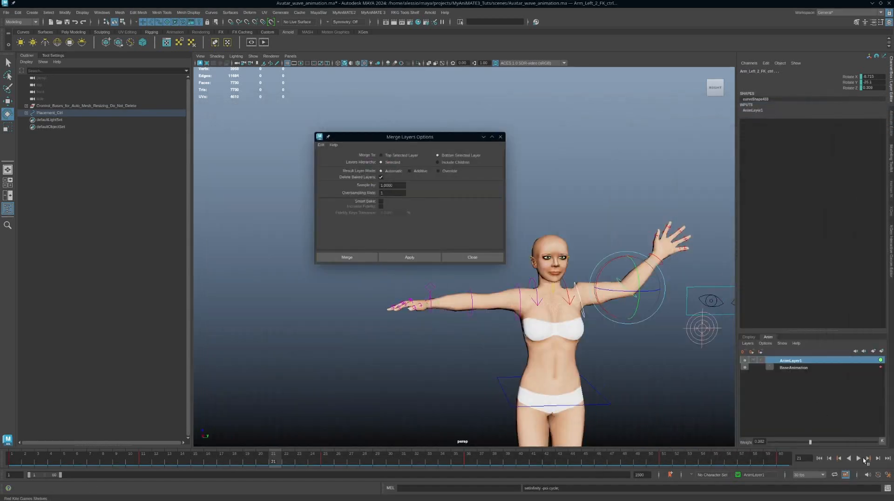
Play back the cycling wave, then delete the six weight keys and close the Graph Editor
click(859, 458)
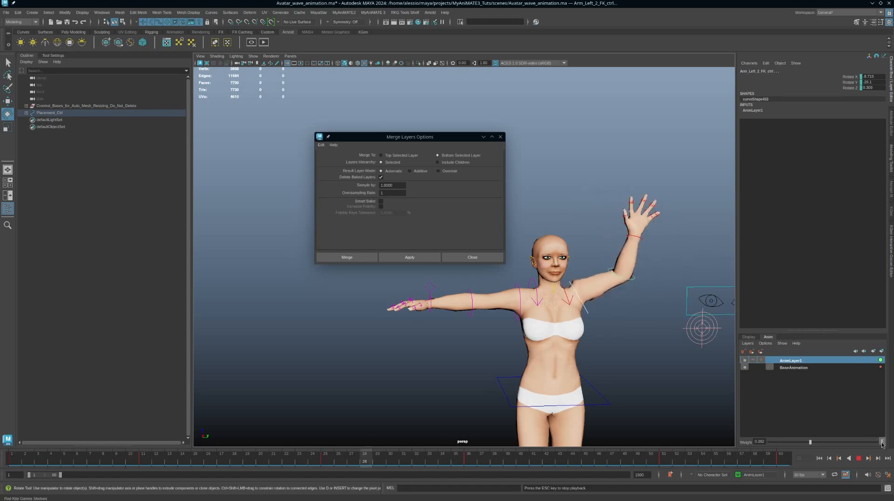
click(858, 459)
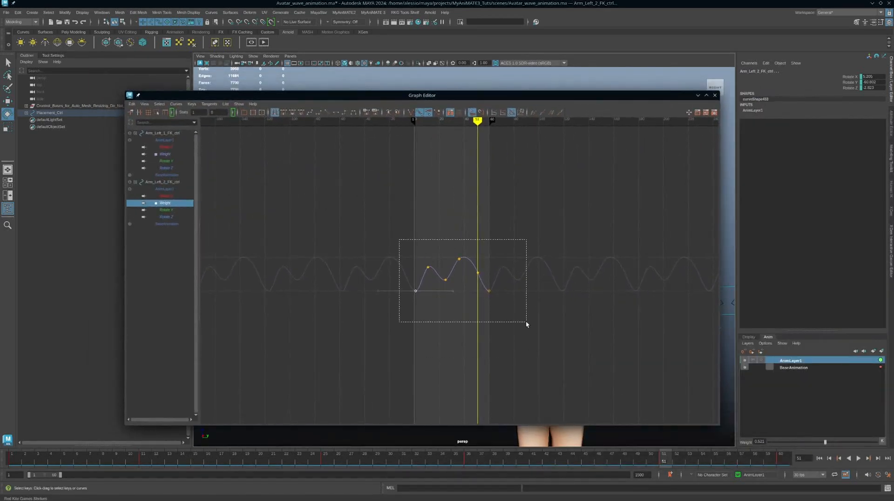
drag(527, 322, 527, 323)
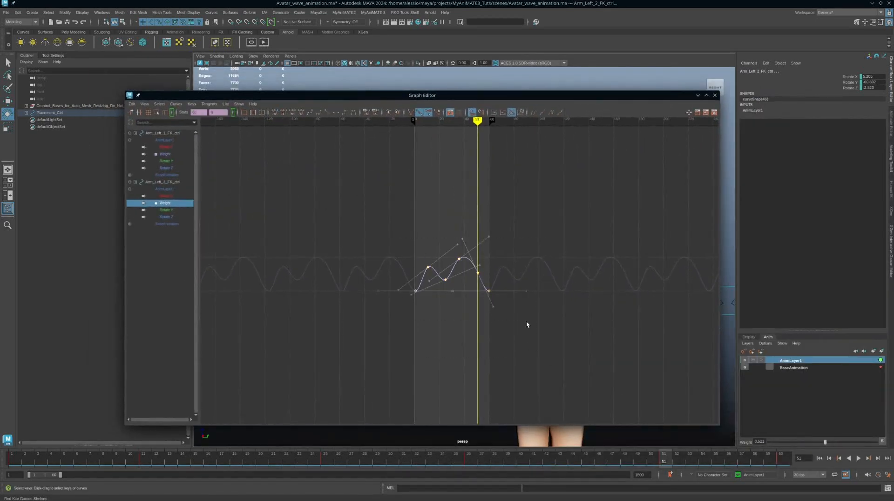
key(Delete)
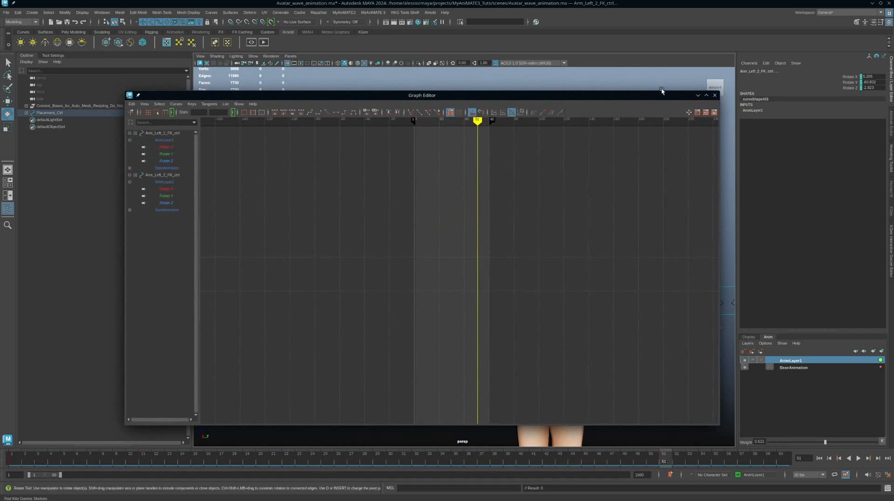
click(716, 95)
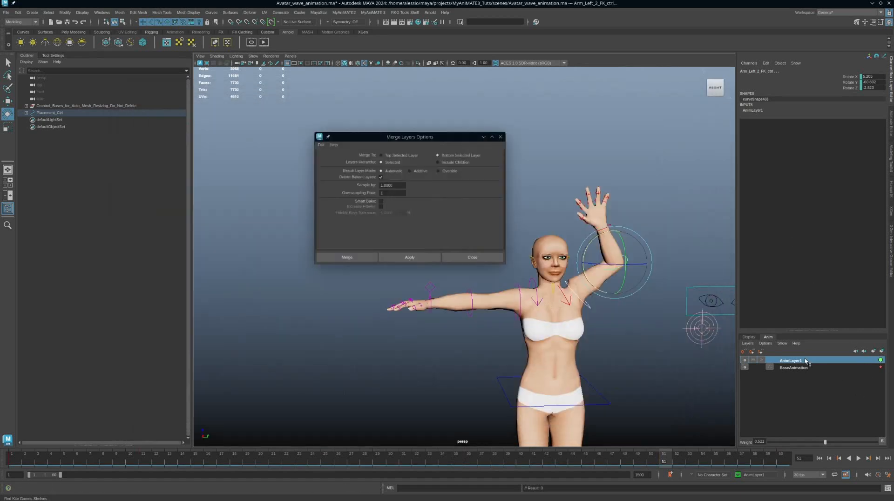
Mute AnimLayer1 and play back to compare the base motion
right_click(806, 361)
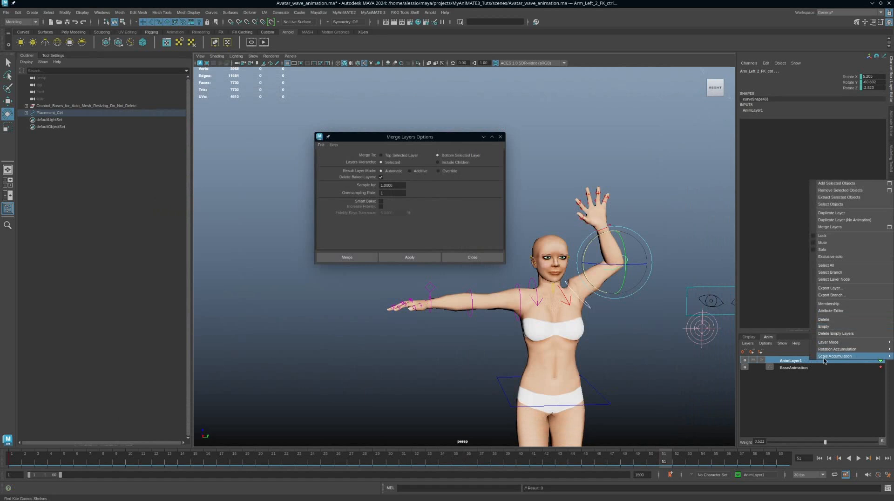
click(773, 362)
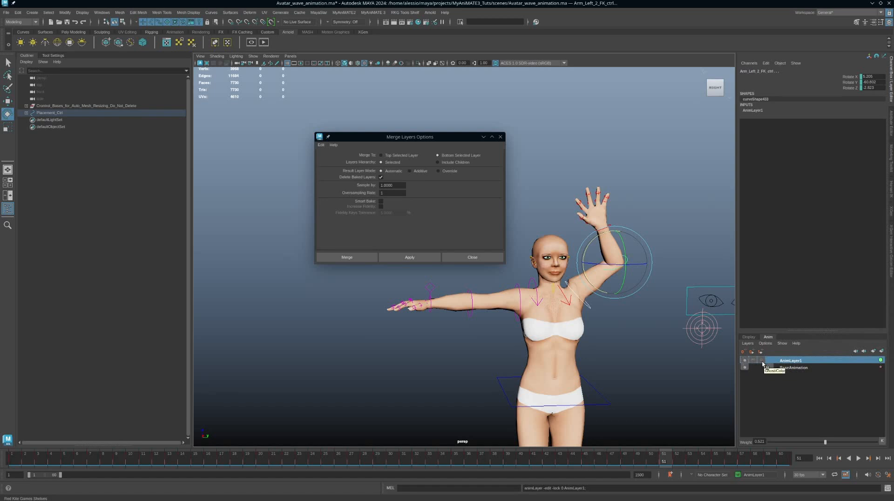
click(762, 361)
key(alt+v)
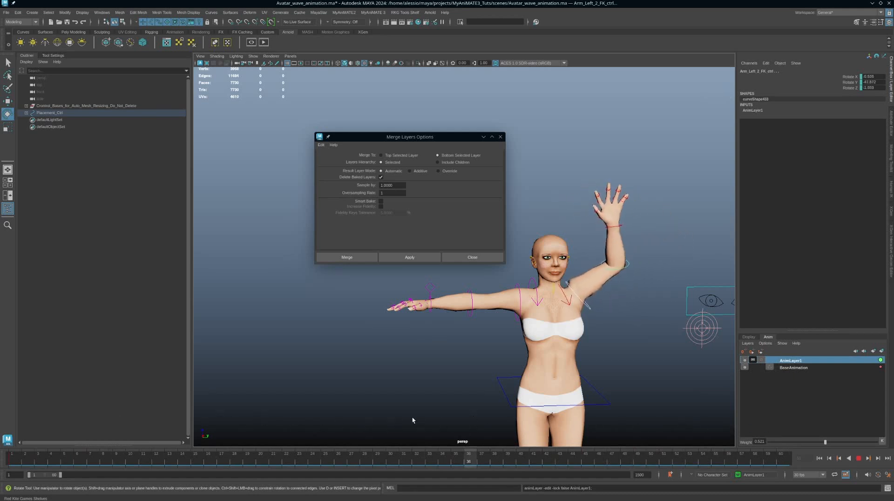
key(alt+v)
Preview AnimLayer1 at weight 1, then 0, and return it to full weight 1
drag(826, 442, 892, 442)
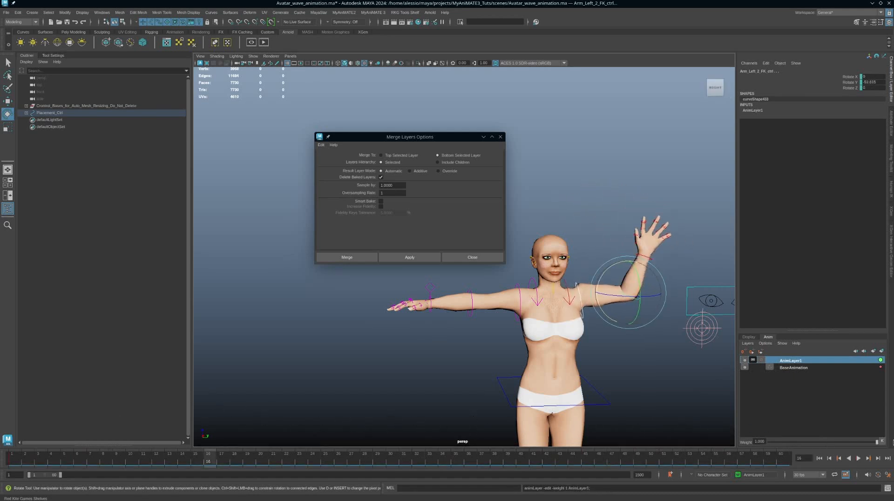
key(alt+v)
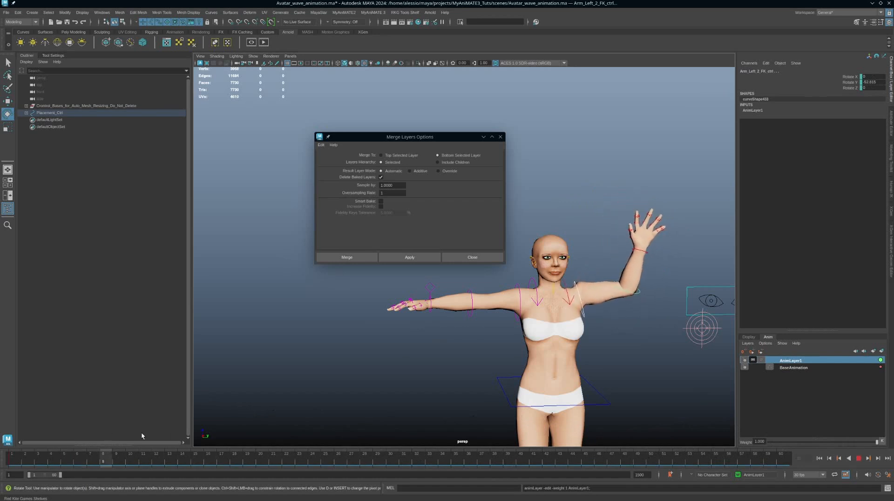
key(alt+v)
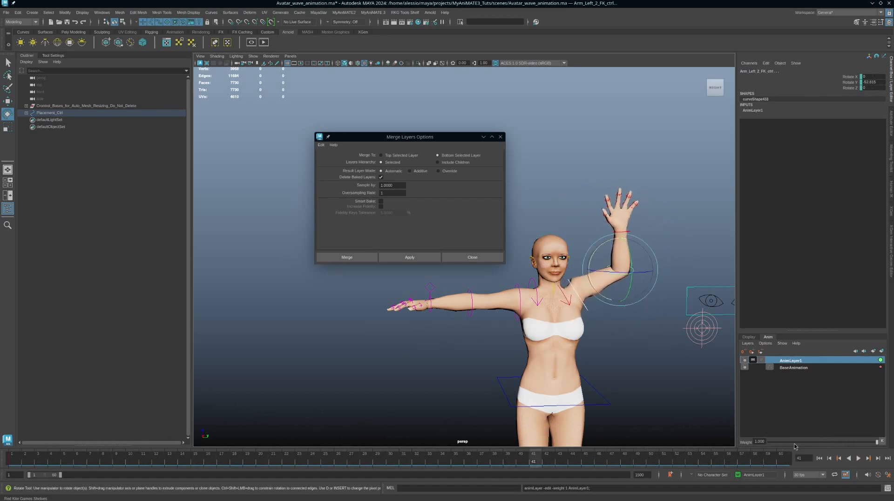
drag(794, 442, 741, 440)
key(alt+v)
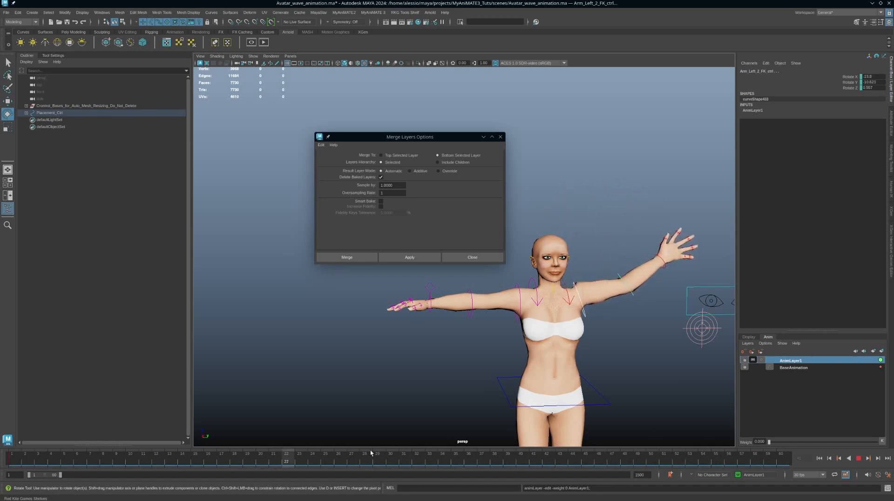
key(alt+v)
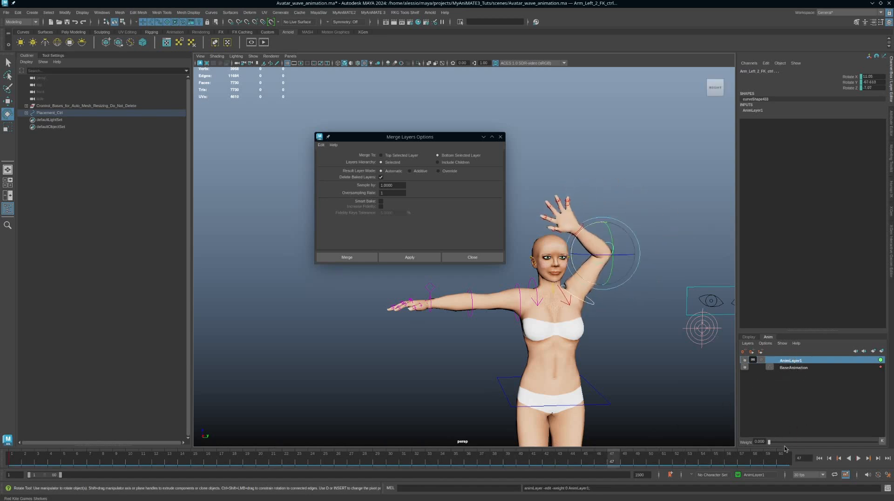
drag(785, 443, 877, 441)
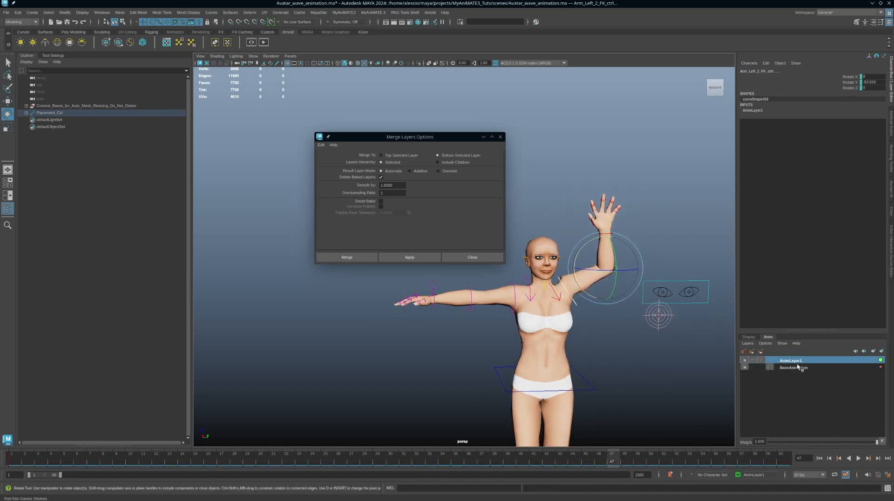
right_click(834, 361)
mouse_move(834, 354)
click(824, 317)
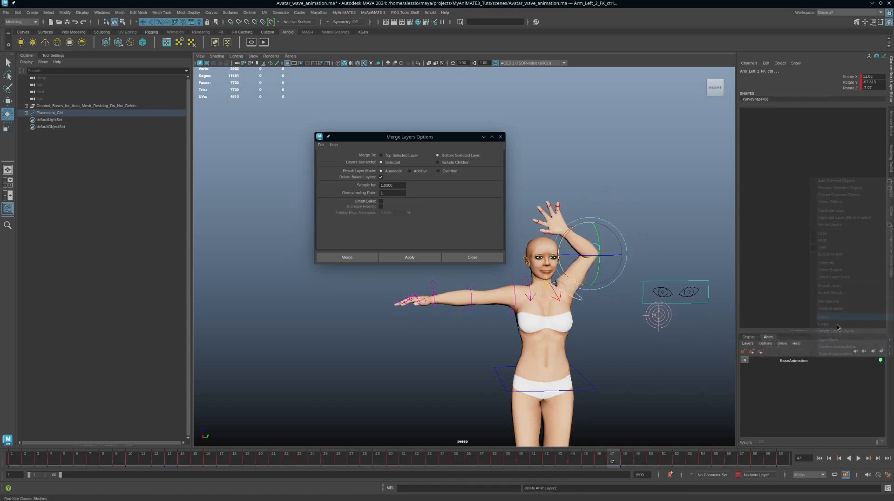
click(859, 458)
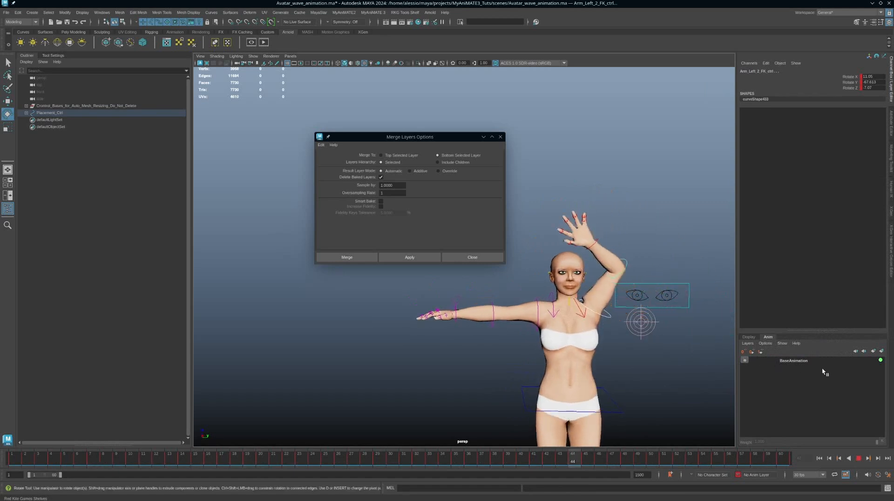
scroll(654, 356, down, 2)
alt+drag(654, 355, 668, 362)
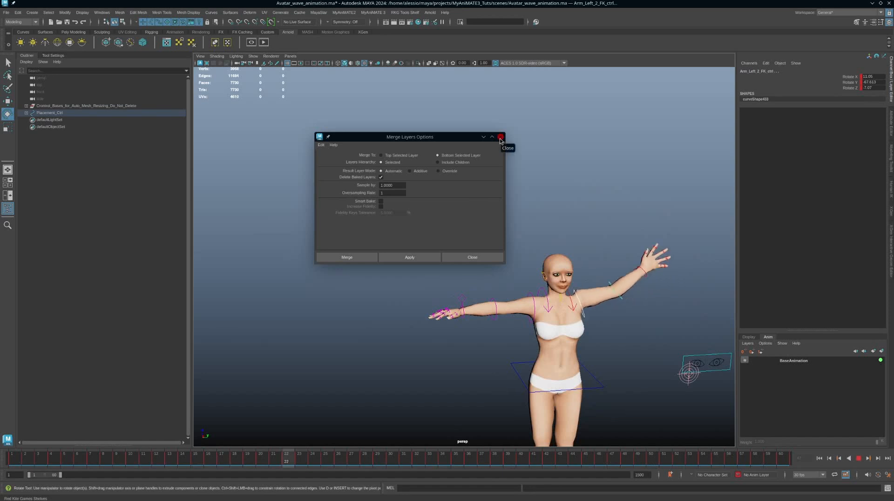
click(859, 458)
scroll(647, 347, up, 2)
alt+middle_drag(620, 339, 611, 337)
alt+right_drag(612, 338, 643, 351)
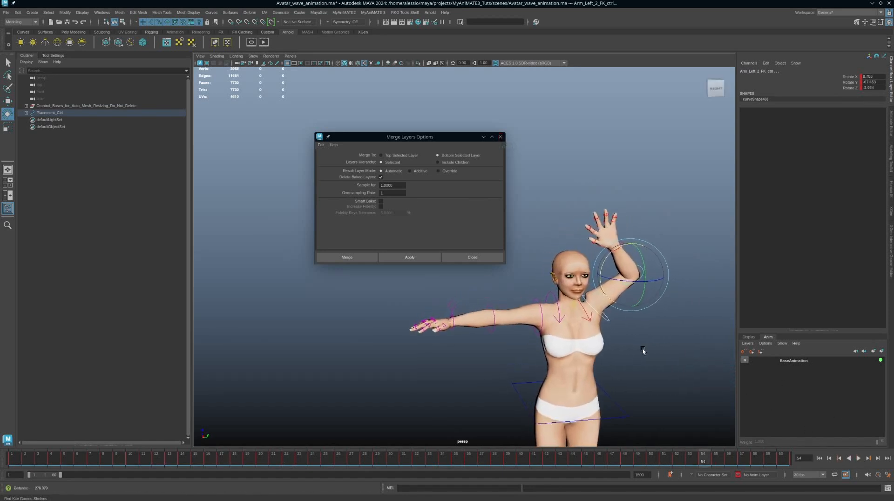
alt+middle_drag(642, 351, 622, 330)
alt+right_drag(623, 329, 635, 338)
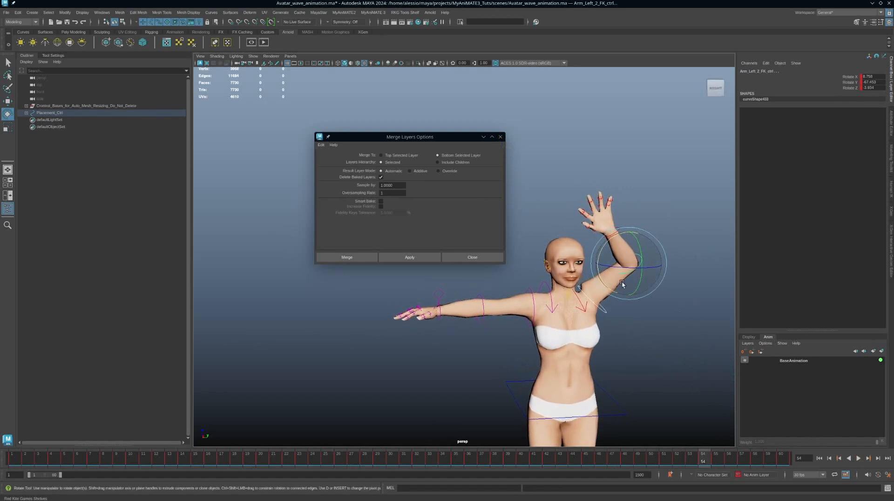
Restore AnimLayer1 in the layer list, recentre the character and return to frame 1
click(881, 353)
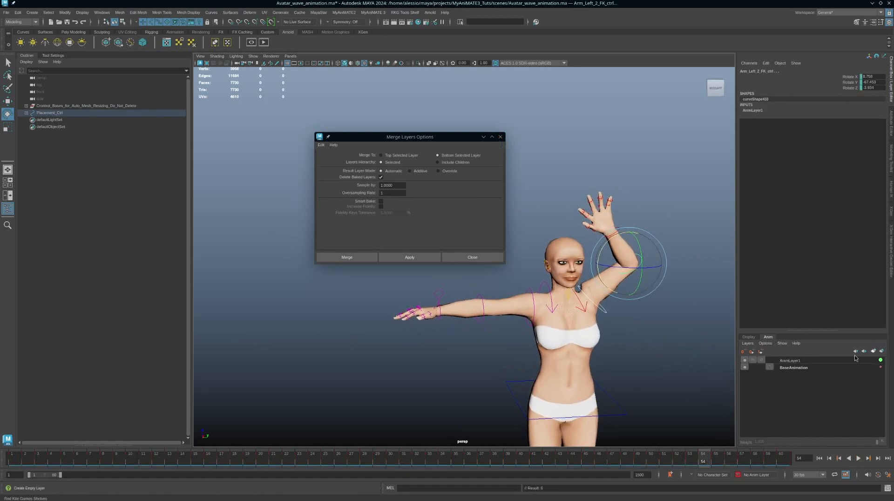
right_click(841, 359)
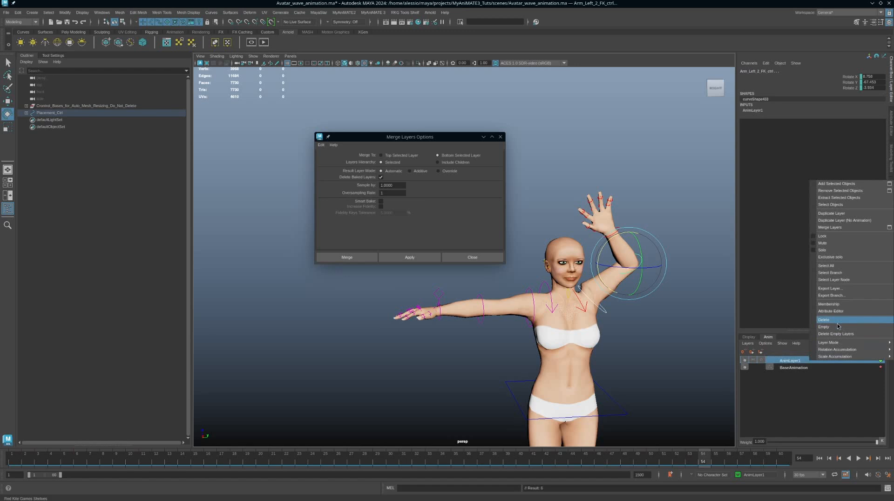
mouse_move(836, 345)
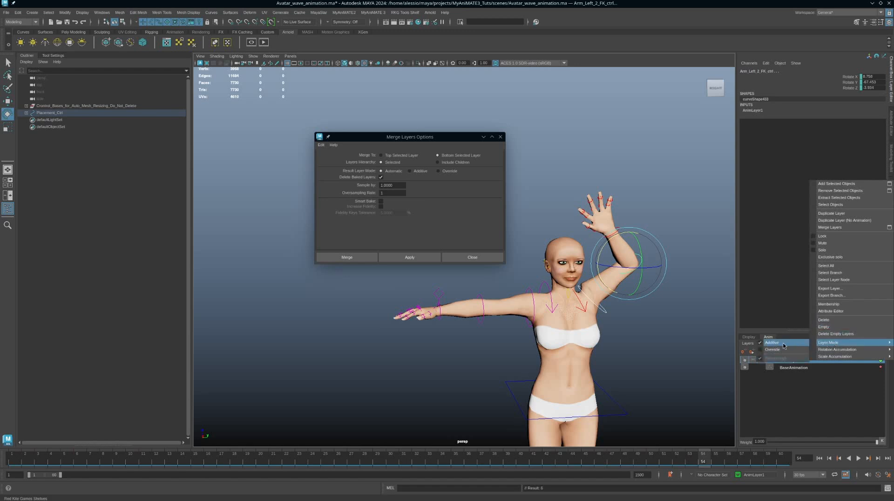
click(843, 412)
alt+middle_drag(670, 334, 656, 340)
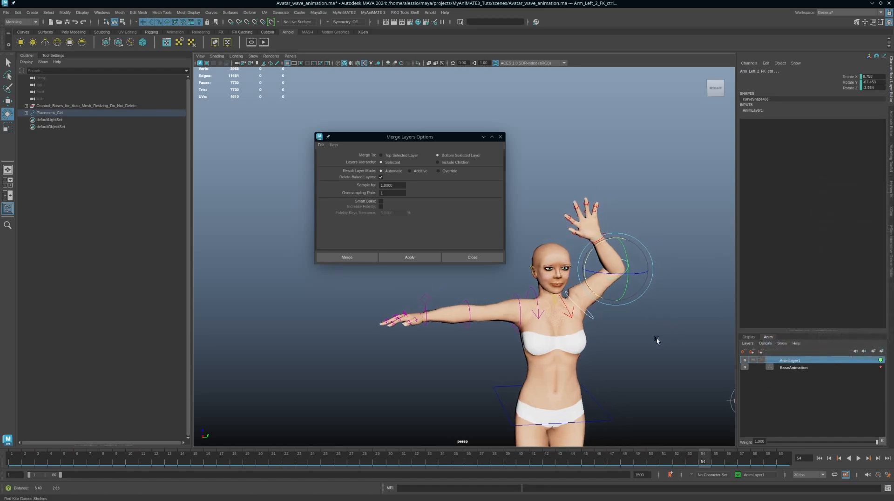
drag(42, 457, 9, 457)
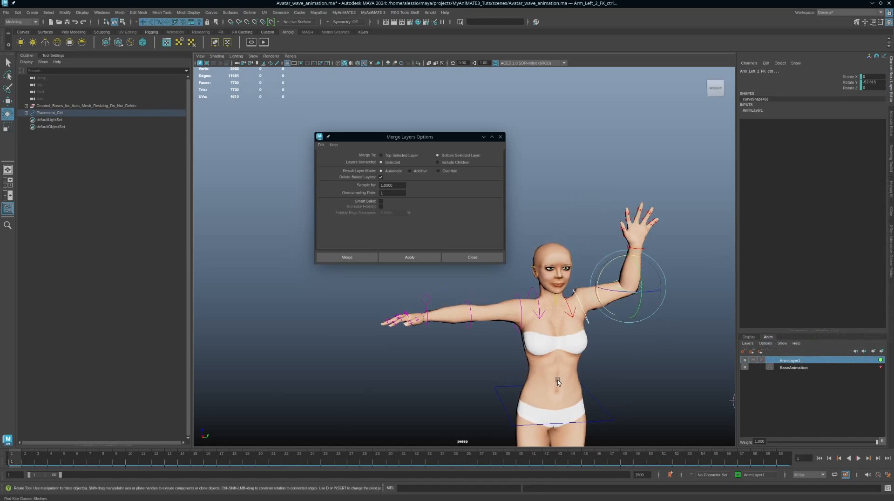
At frame 33, rotate Arm_Left_2_FK_ctrl to swing the arm further outward, then play back
click(791, 459)
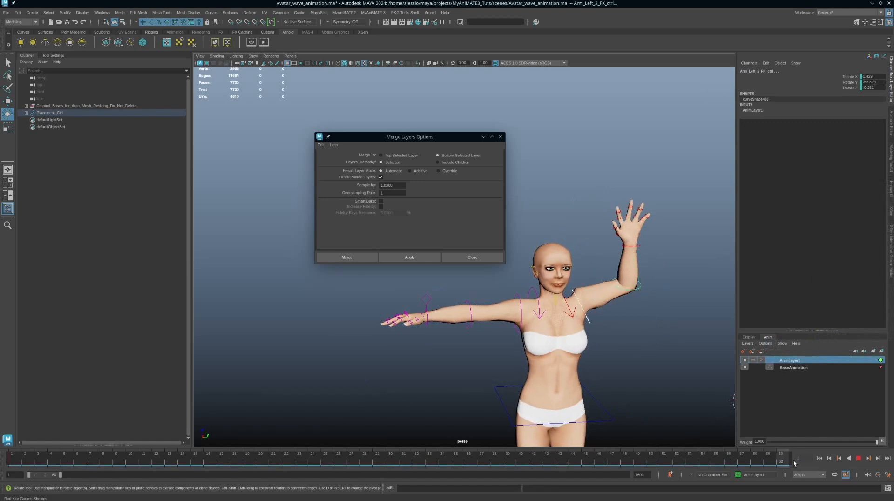
click(433, 458)
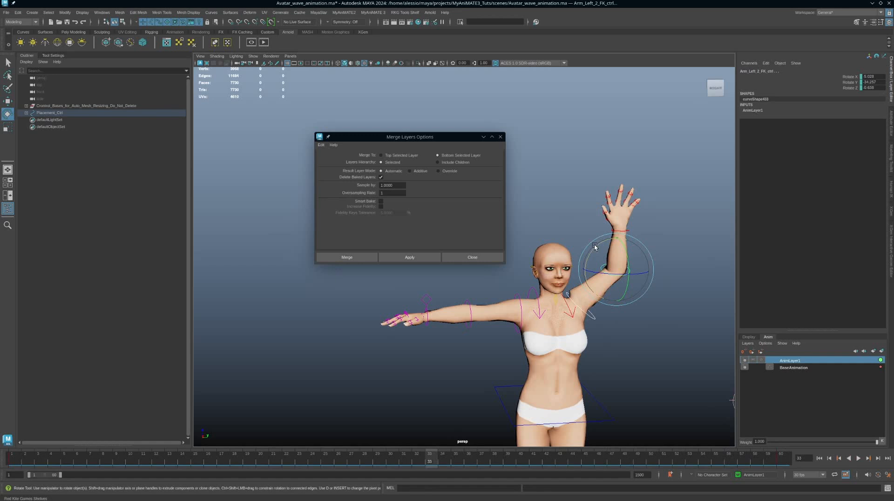
drag(596, 247, 581, 249)
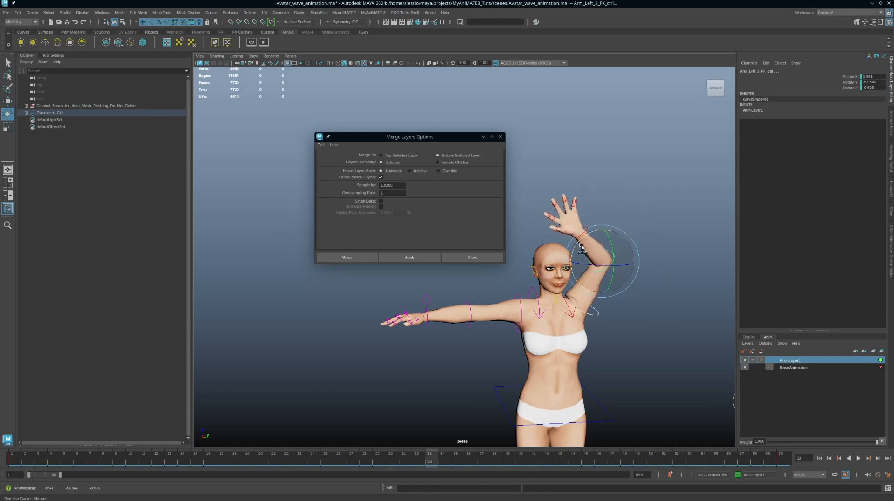
key(alt+v)
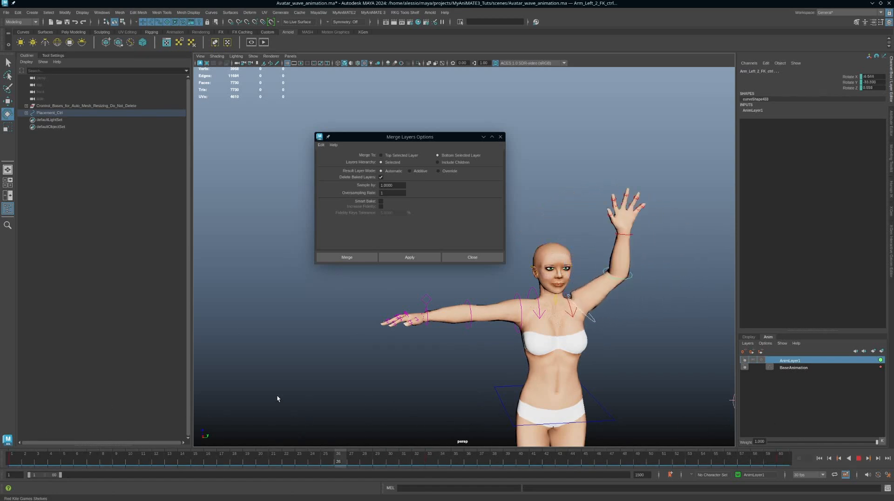
key(alt+v)
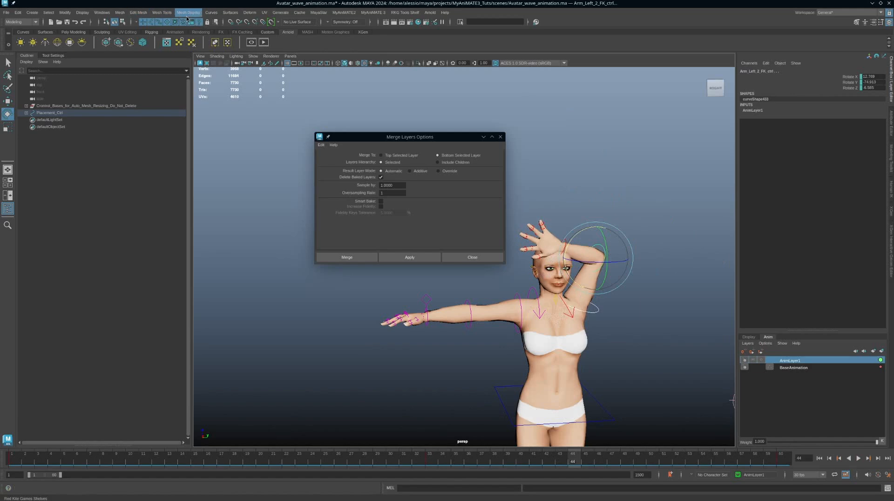
click(113, 13)
Open the Graph Editor for the left-arm controls showing only AnimLayer1's curves, zoomed out
mouse_move(139, 62)
click(215, 70)
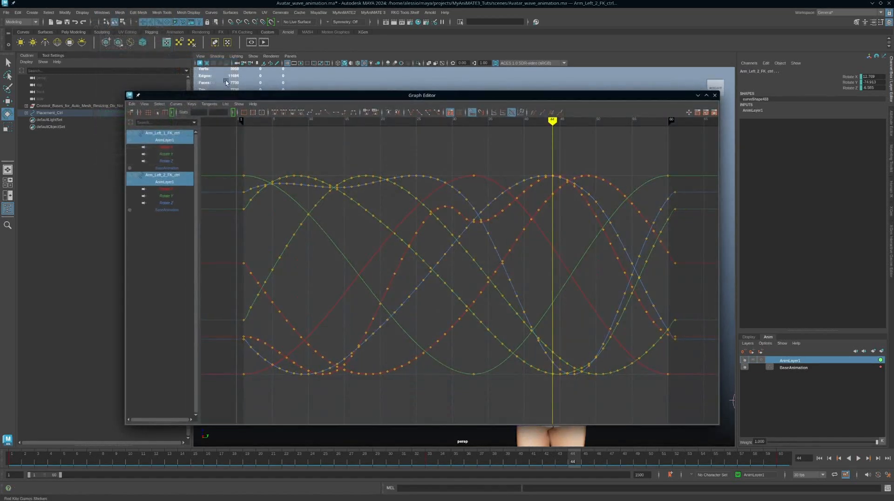
click(791, 361)
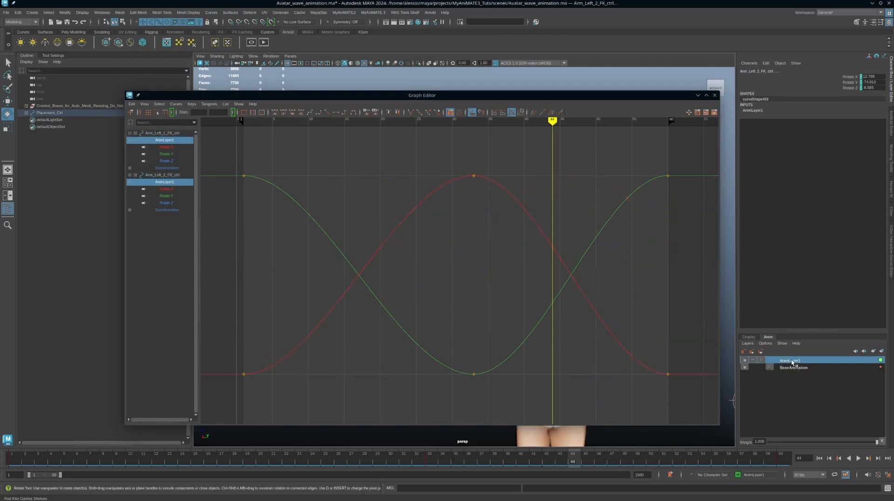
alt+right_drag(606, 349, 546, 329)
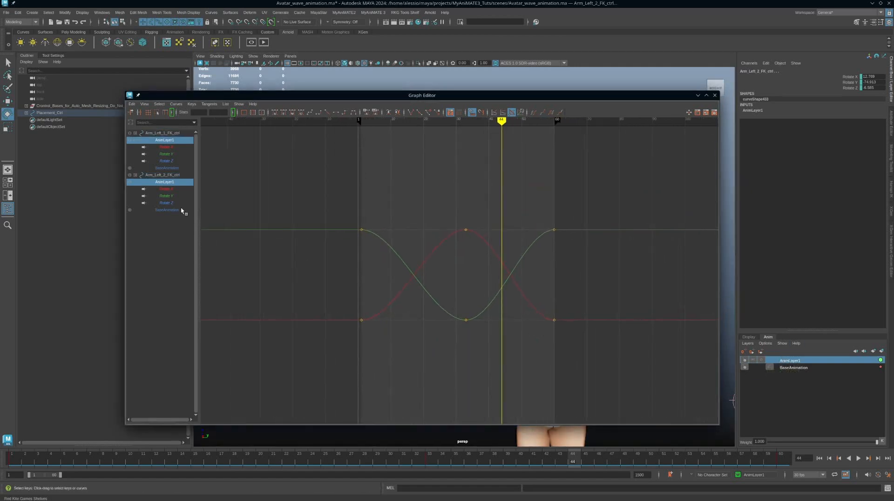
Inspect the Rotate X, Y and Z curves of Arm_Left_2_FK_ctrl and Arm_Left_1_FK_ctrl one by one
click(174, 190)
click(169, 196)
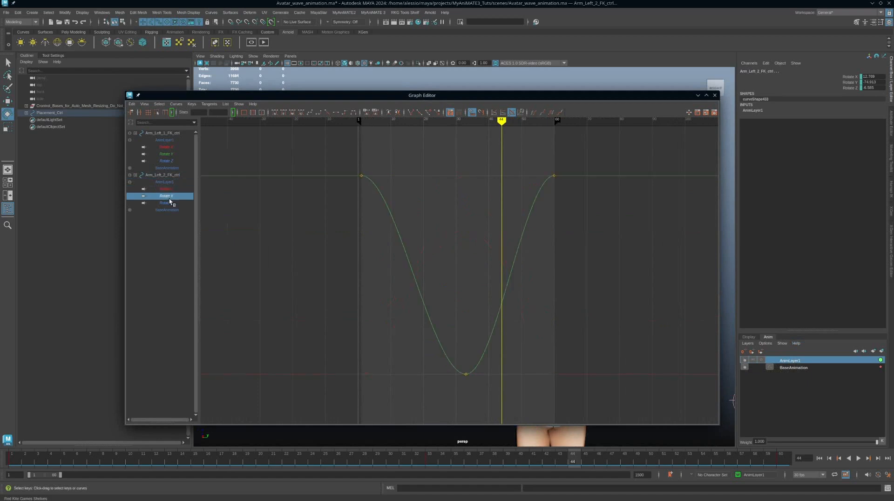
click(171, 203)
click(170, 147)
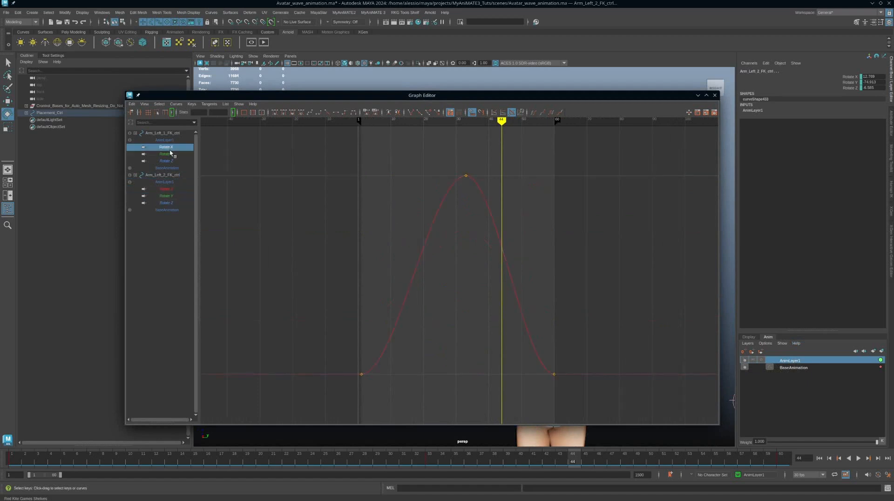
click(170, 154)
click(170, 161)
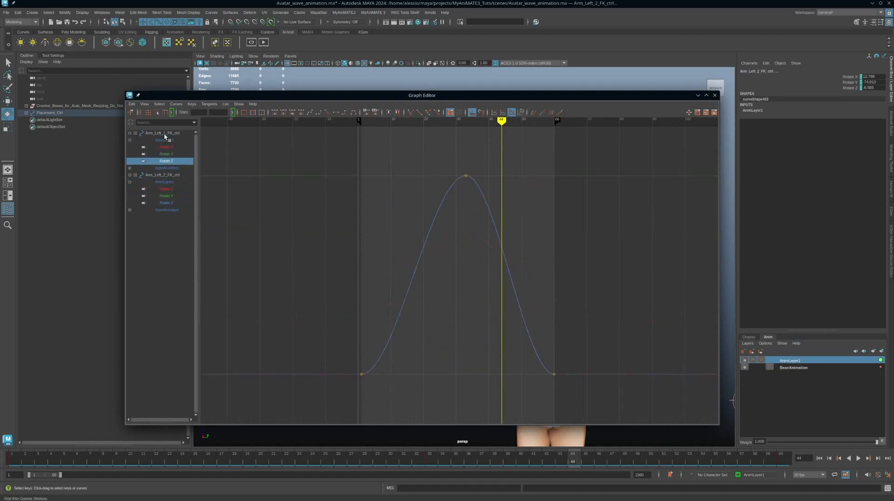
click(164, 135)
Show both controls' AnimLayer1 curves together and marquee-select all six wave keys
ctrl+click(166, 176)
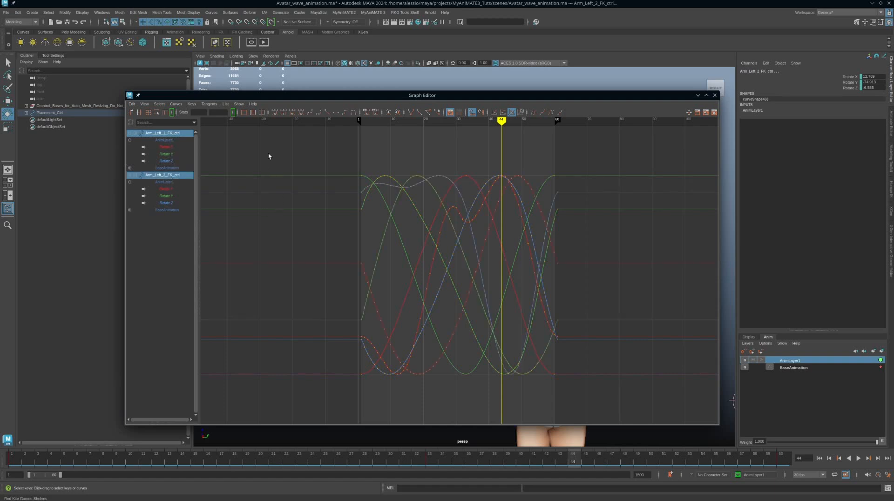
drag(268, 154, 326, 182)
click(171, 182)
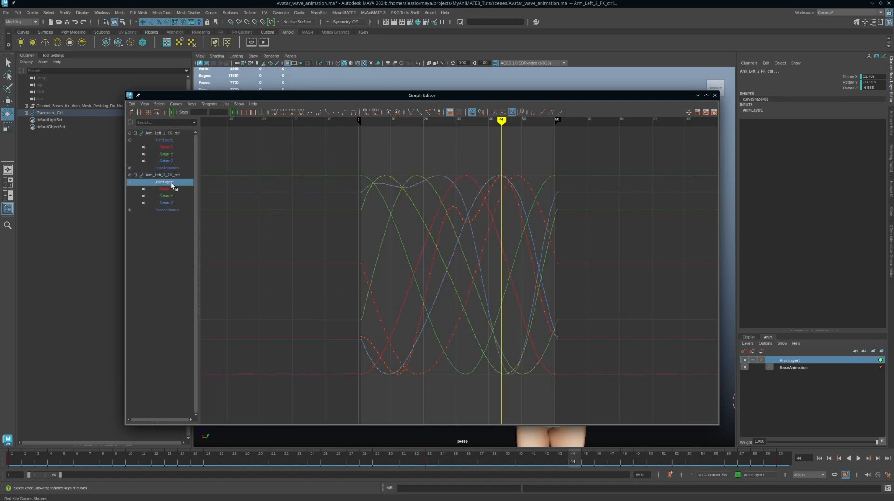
ctrl+click(170, 139)
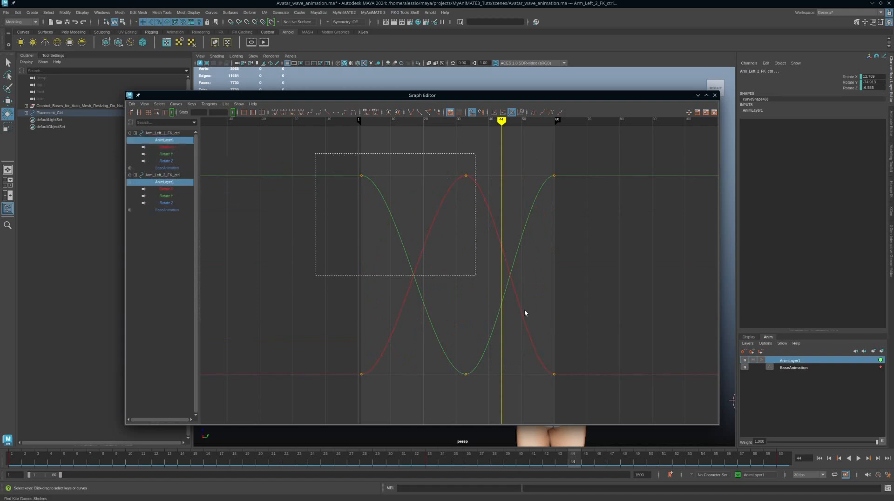
drag(525, 313, 642, 393)
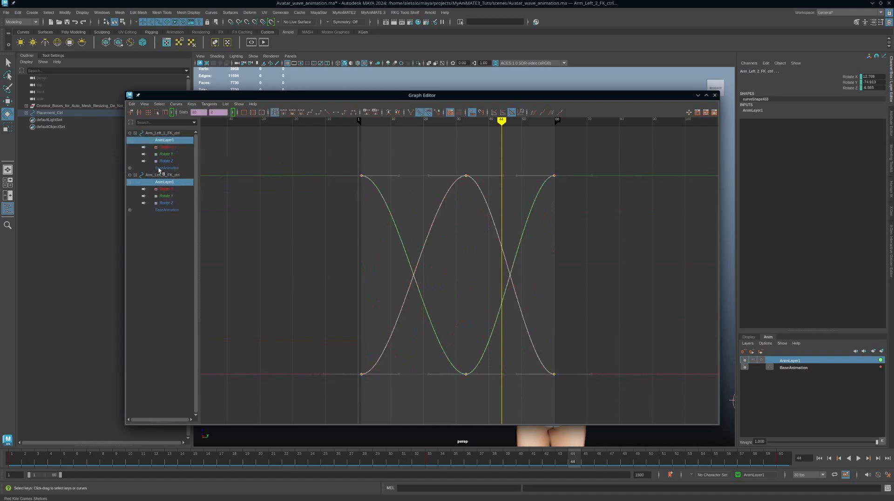
Set both Pre Infinity and Post Infinity to Cycle on the wave curves
click(171, 106)
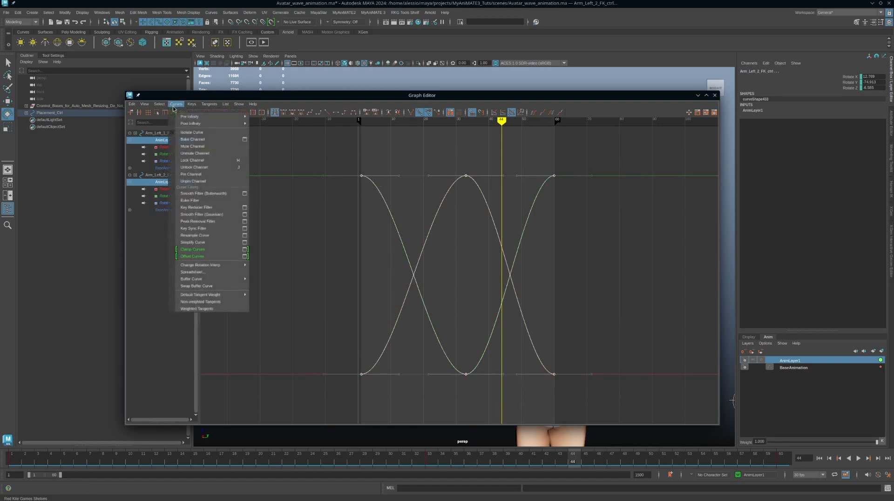
mouse_move(209, 120)
click(270, 119)
click(176, 104)
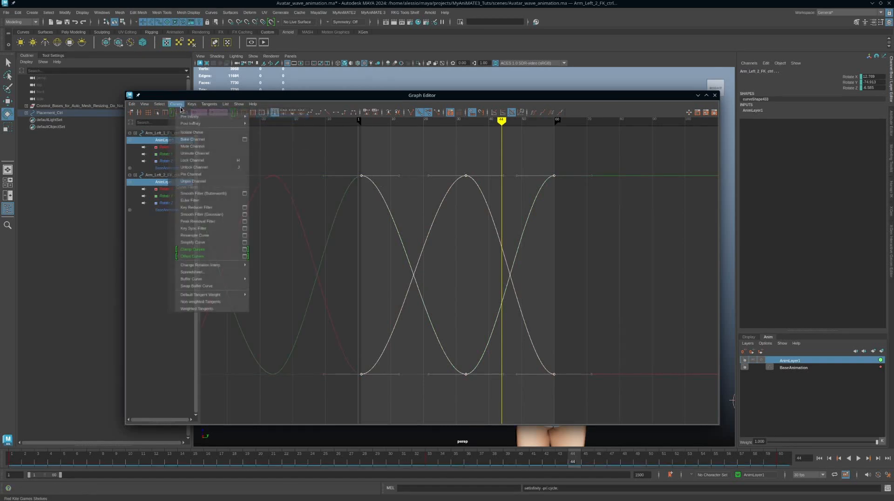
click(279, 124)
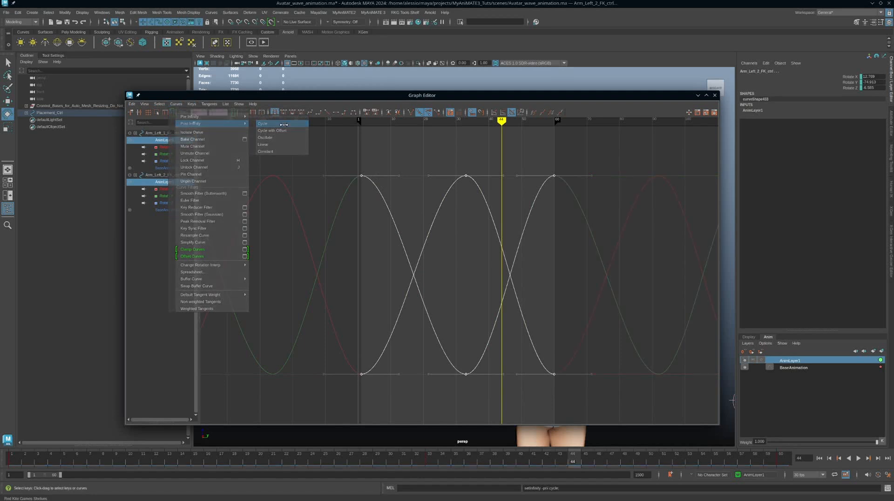
Select all wave keys and shift them 4 frames later
drag(454, 95, 507, 96)
drag(375, 142, 708, 402)
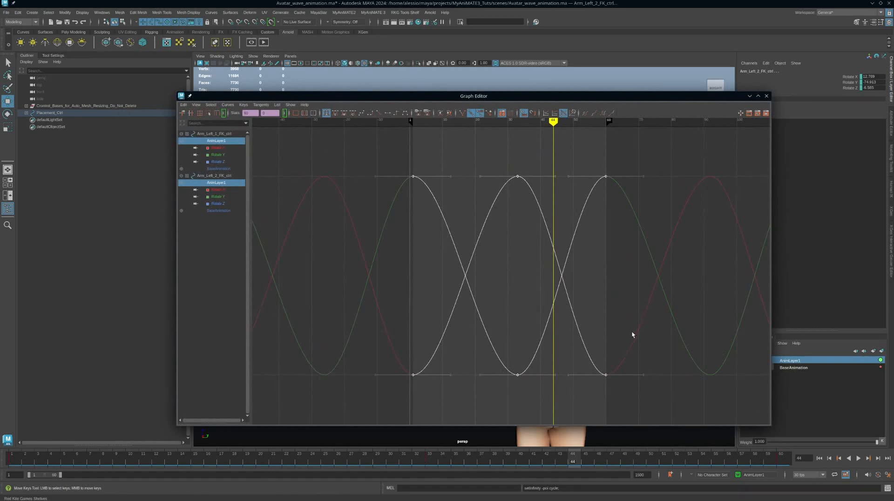
shift+middle_drag(614, 335, 657, 336)
drag(612, 99, 893, 112)
click(859, 459)
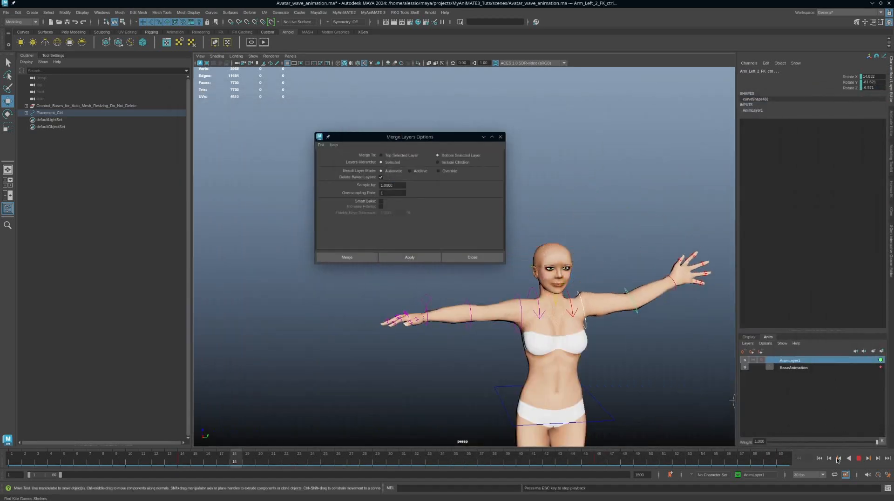
key(Escape)
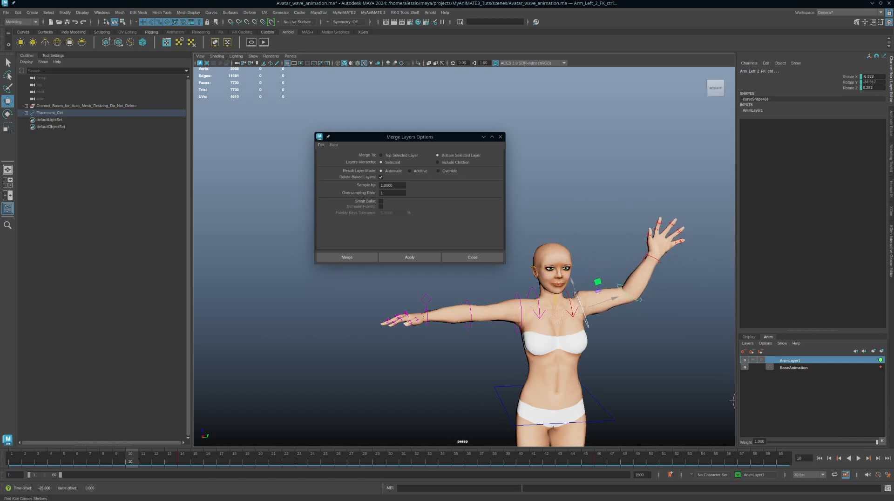
click(859, 459)
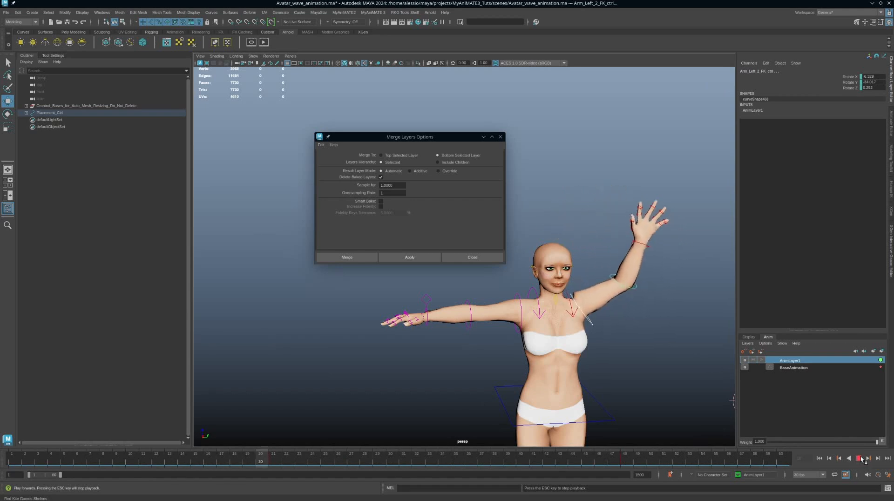
click(858, 459)
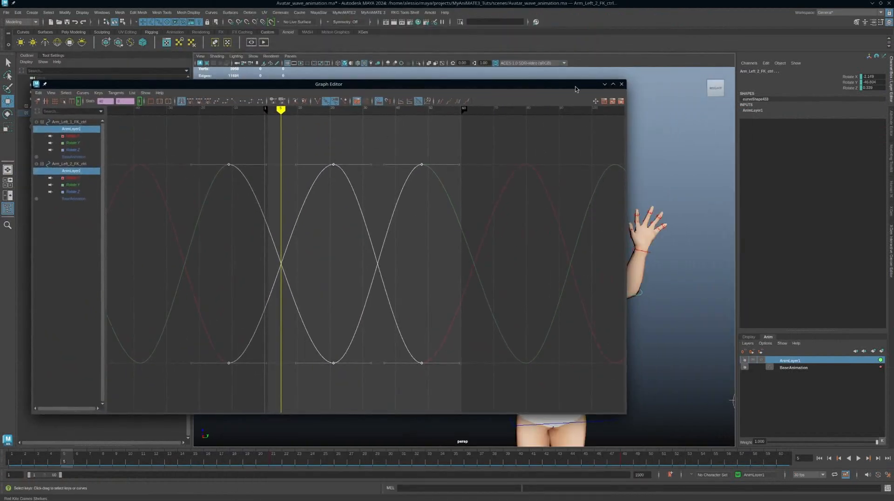
Select AnimLayer1 and BaseAnimation and merge them with Smart Bake enabled in Merge Layers options
drag(576, 89, 548, 87)
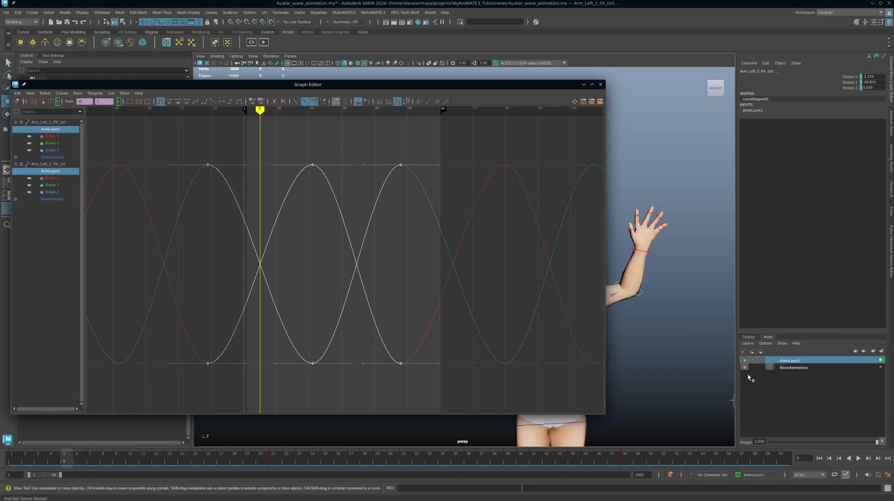
right_click(804, 363)
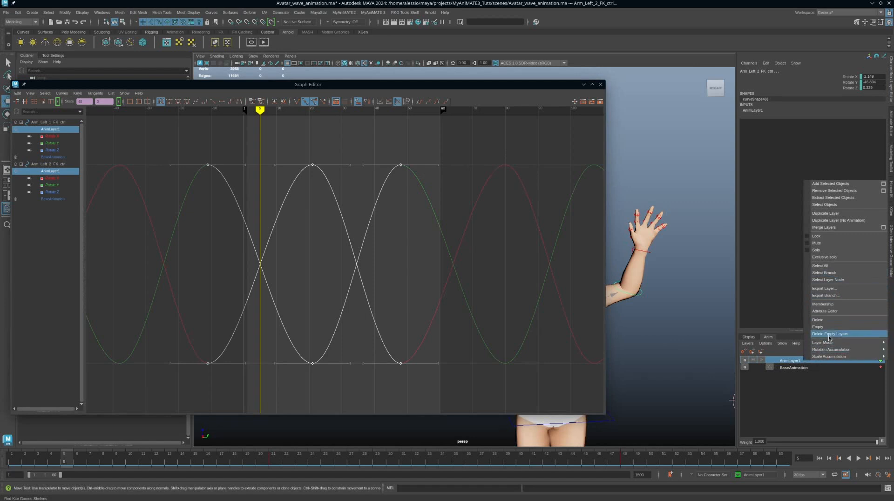
click(791, 366)
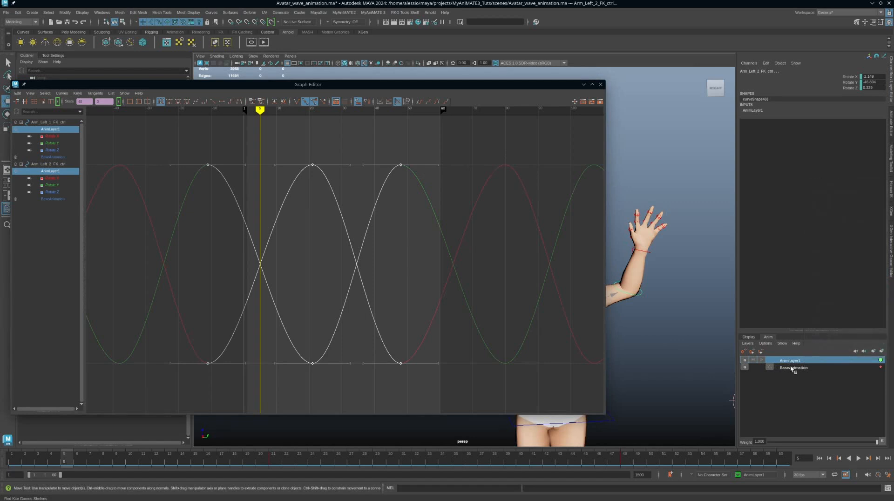
shift+click(792, 368)
right_click(810, 362)
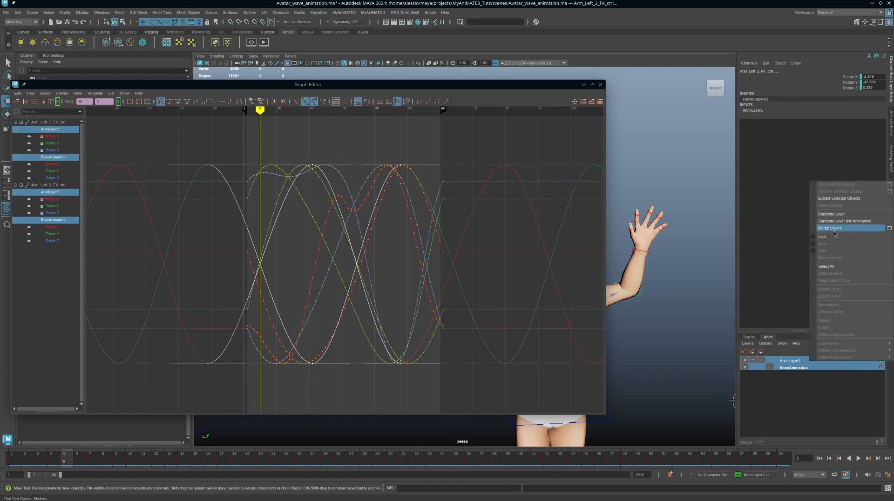
click(888, 229)
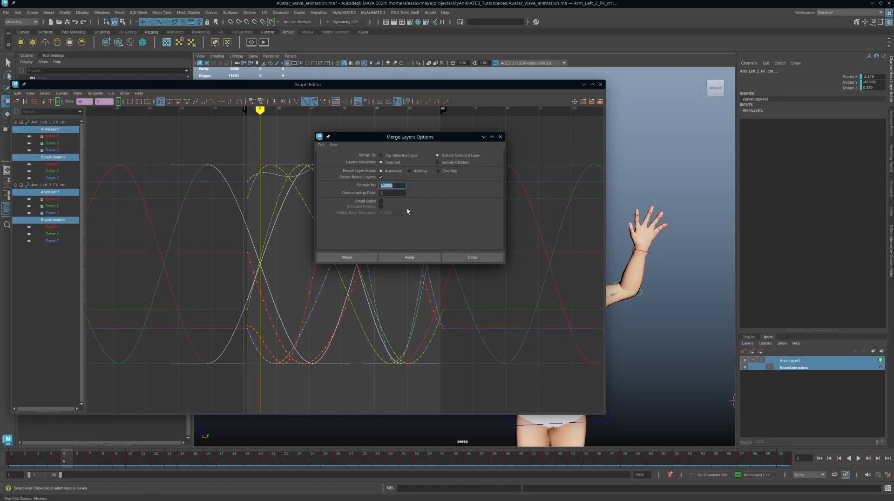
click(380, 201)
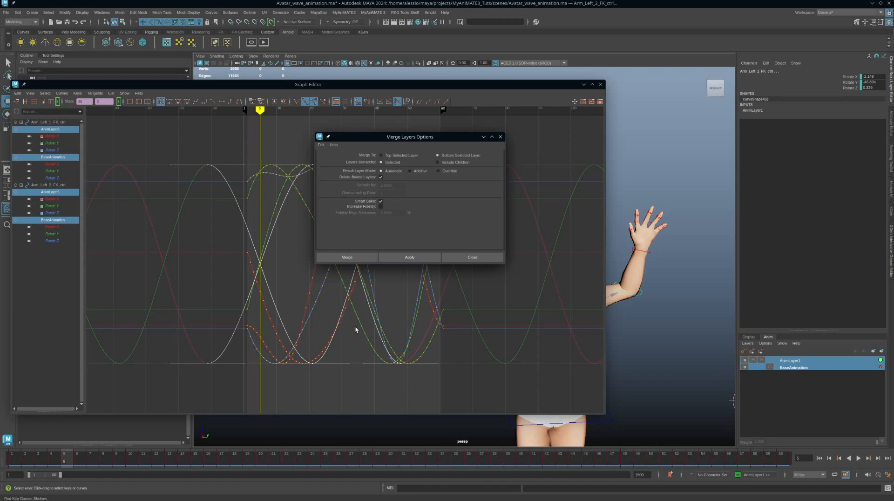
click(413, 258)
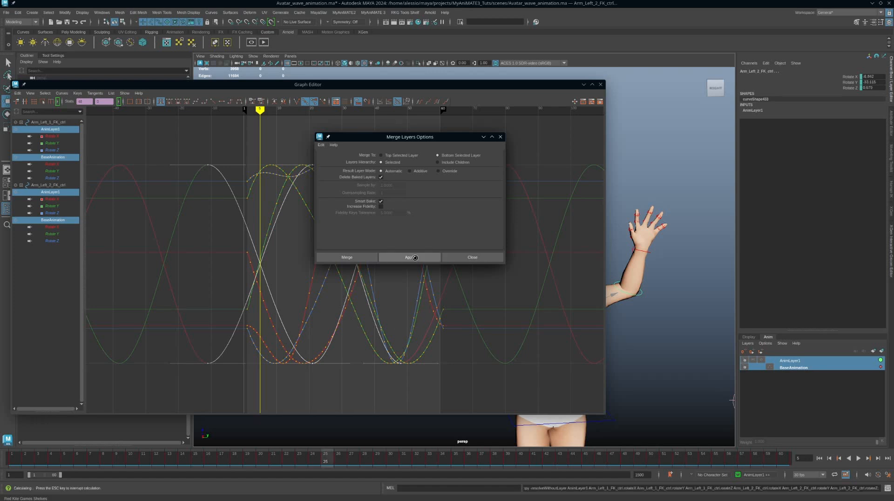
click(654, 289)
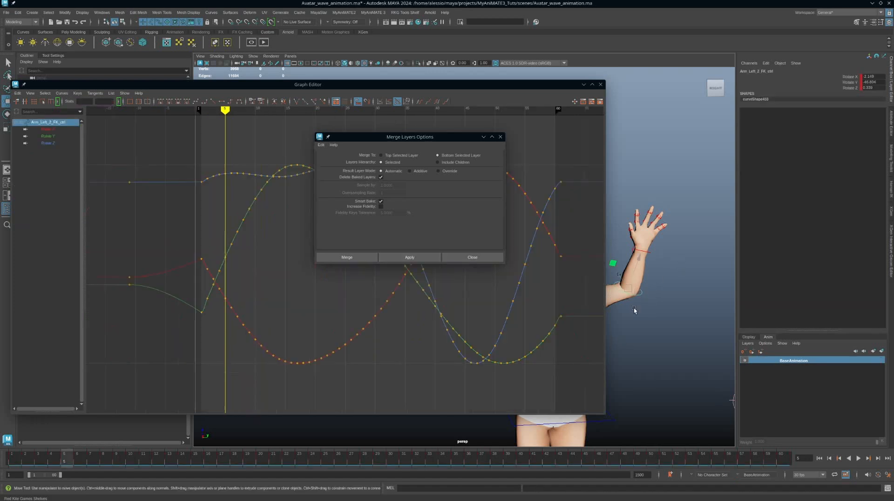
alt+middle_drag(642, 316, 689, 317)
shift+drag(632, 325, 633, 326)
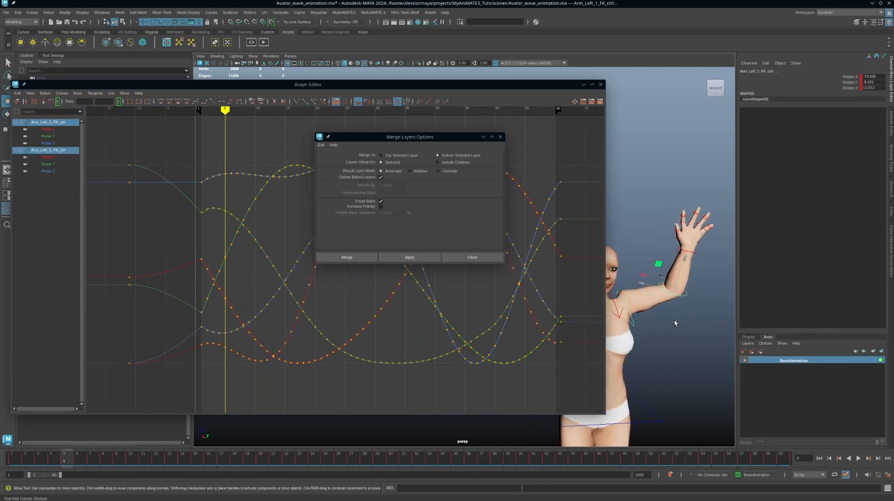
click(687, 293)
drag(458, 140, 787, 155)
drag(359, 110, 363, 116)
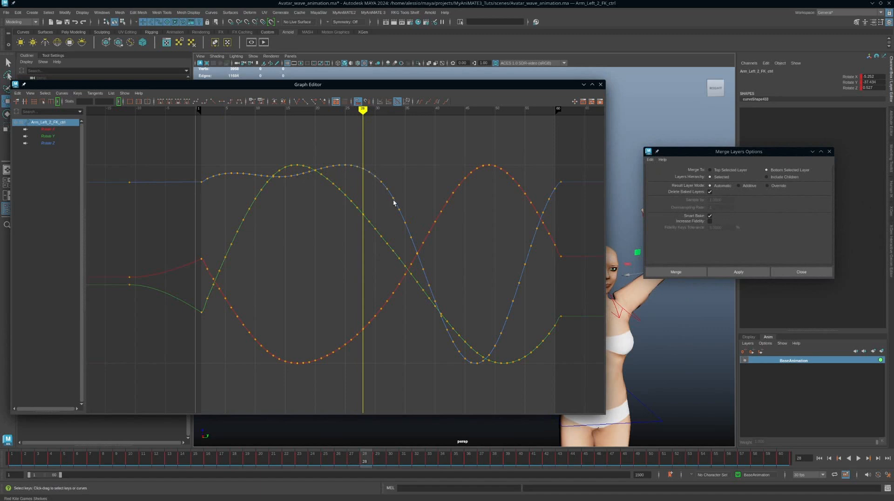
mouse_move(363, 110)
mouse_down()
mouse_move(530, 152)
mouse_move(411, 162)
mouse_up()
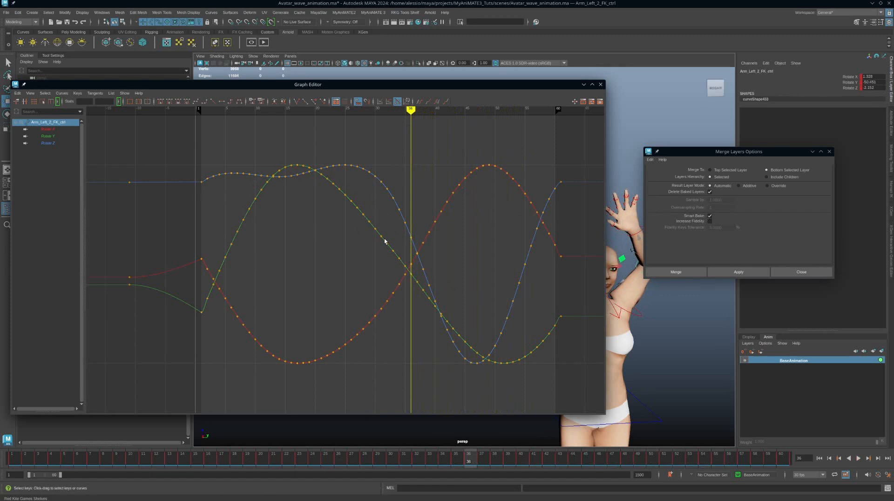
drag(388, 265, 392, 282)
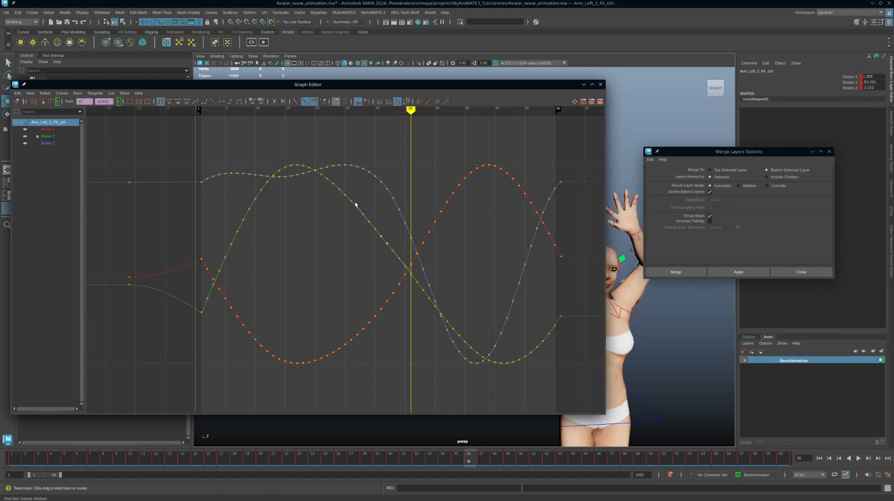
drag(355, 203, 396, 267)
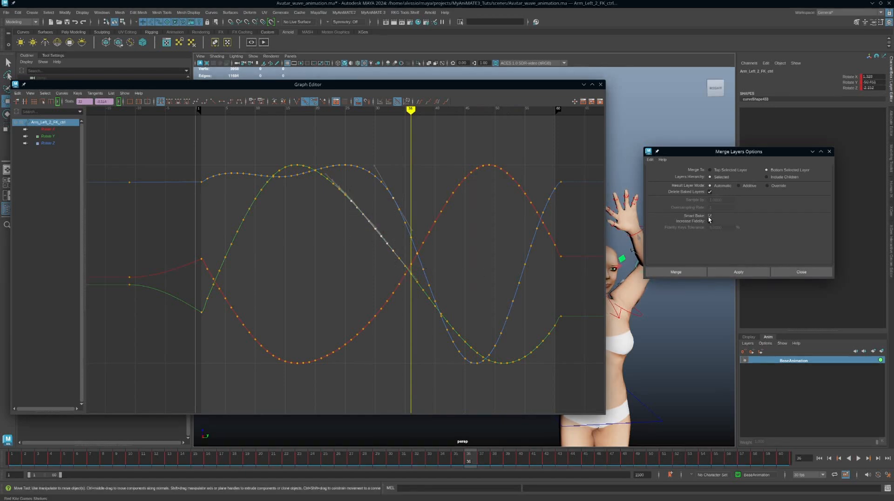
Uncheck Smart Bake in the Merge Layers Options
click(710, 215)
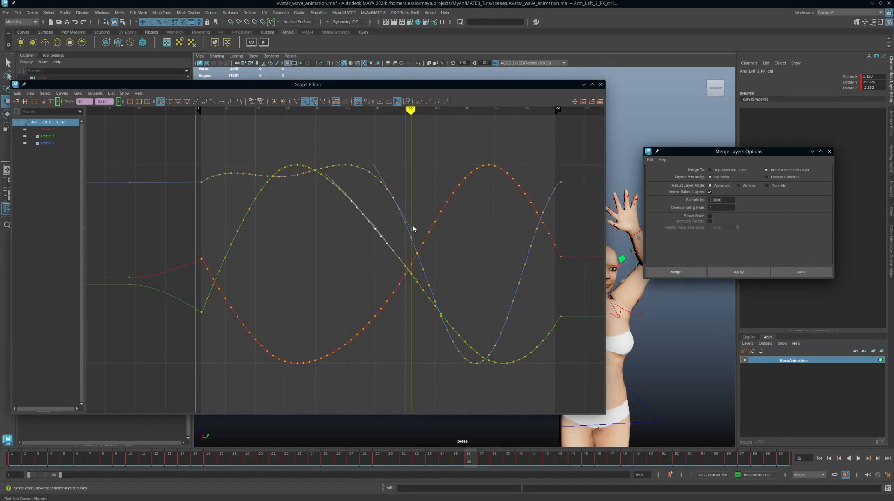
scroll(492, 285, down, 3)
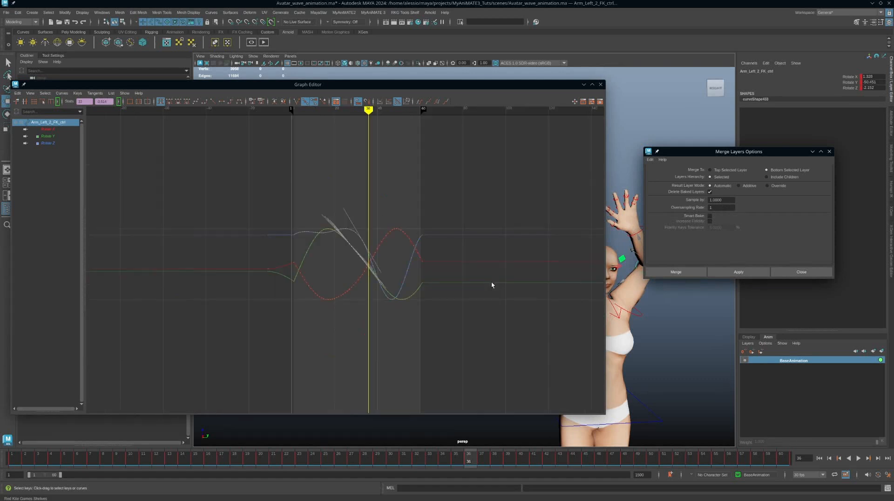
scroll(491, 285, up, 3)
scroll(489, 283, down, 3)
alt+middle_drag(335, 197, 357, 191)
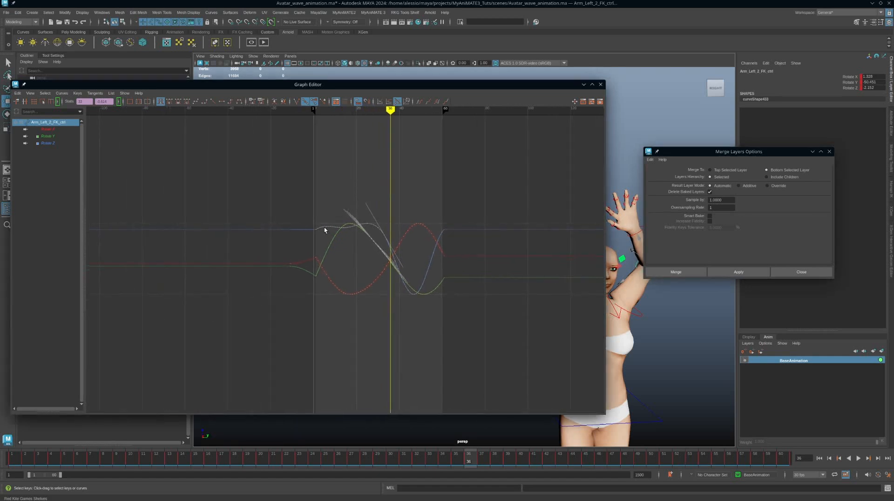
scroll(266, 244, up, 5)
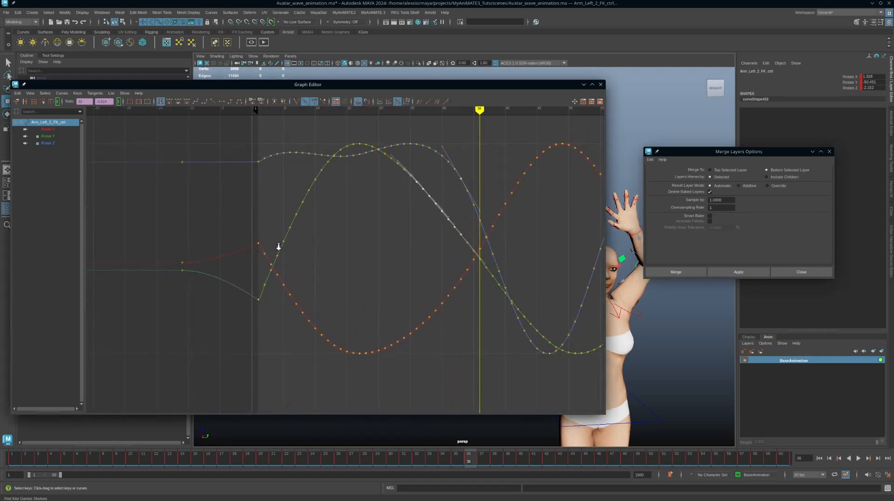
scroll(345, 240, down, 3)
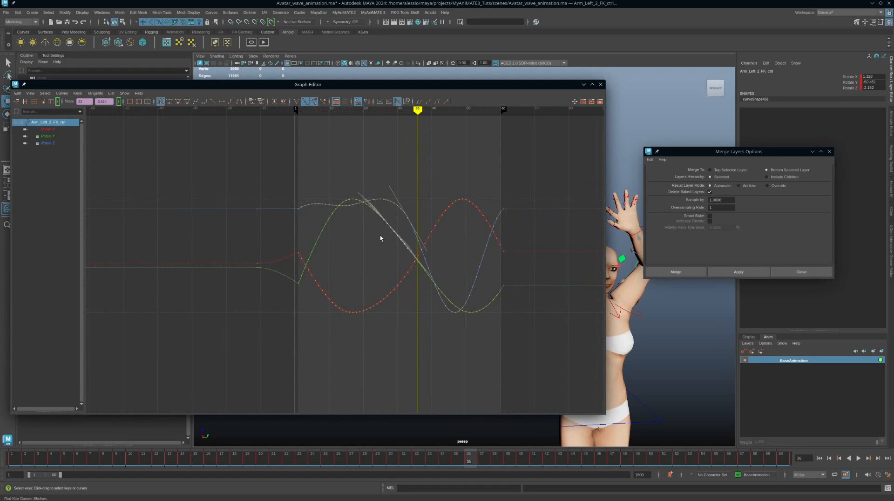
scroll(255, 256, up, 5)
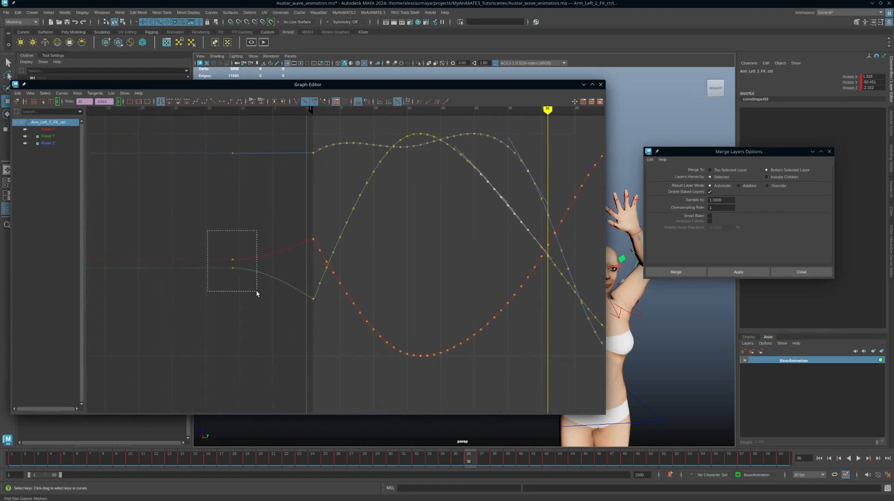
Delete the three rotate keys at frame -11 in the Graph Editor
drag(256, 291, 257, 292)
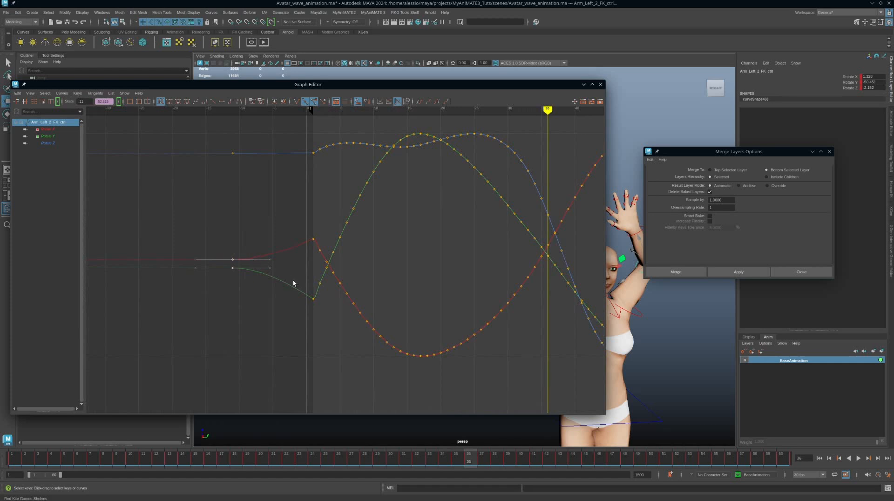
shift+drag(228, 158, 255, 191)
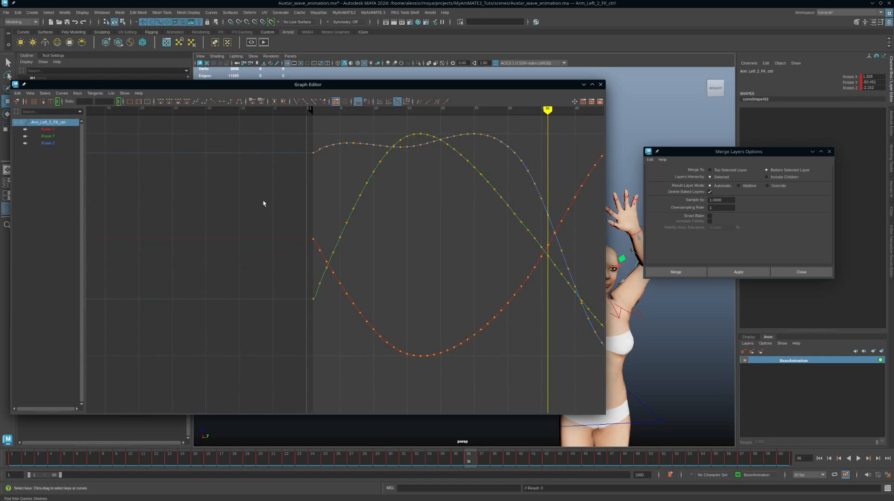
key(Delete)
alt+middle_drag(395, 232, 249, 242)
scroll(283, 255, down, 4)
scroll(286, 253, up, 4)
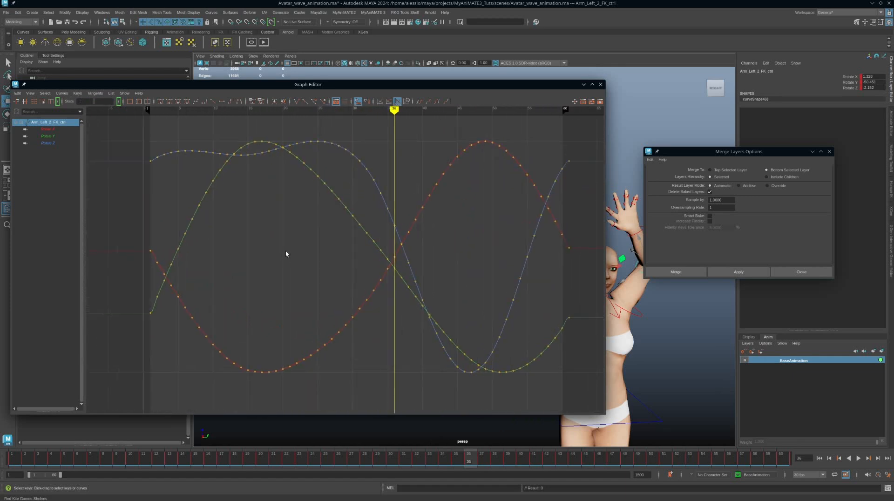
Play back the wave, then extend the playback range end from frame 60 to 61
click(859, 458)
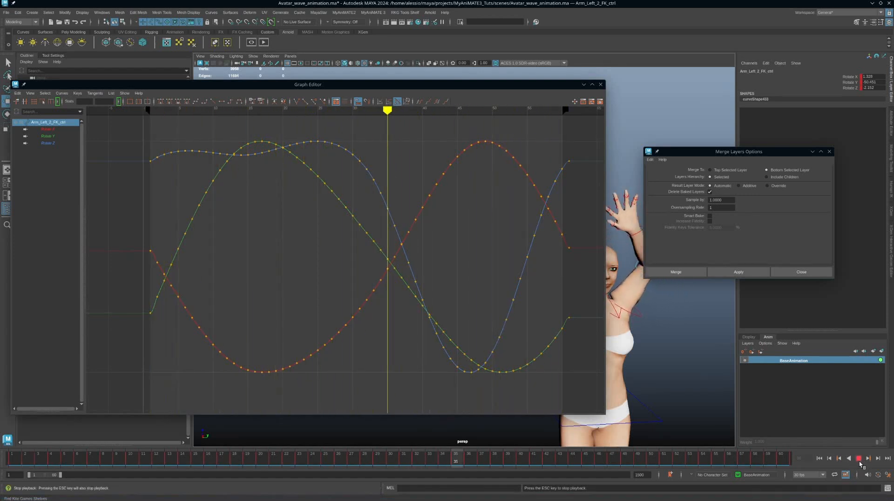
key(Escape)
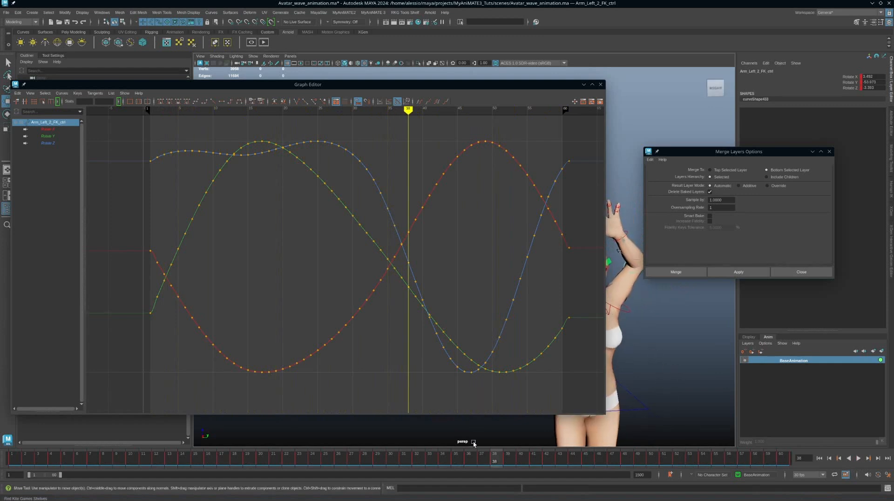
drag(60, 475, 62, 476)
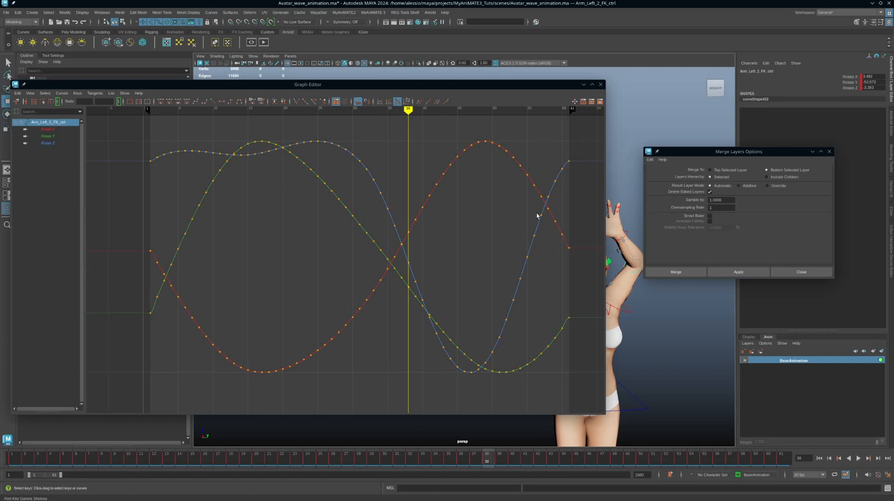
alt+middle_drag(555, 300, 488, 289)
scroll(524, 299, up, 5)
scroll(528, 298, down, 6)
scroll(493, 294, up, 3)
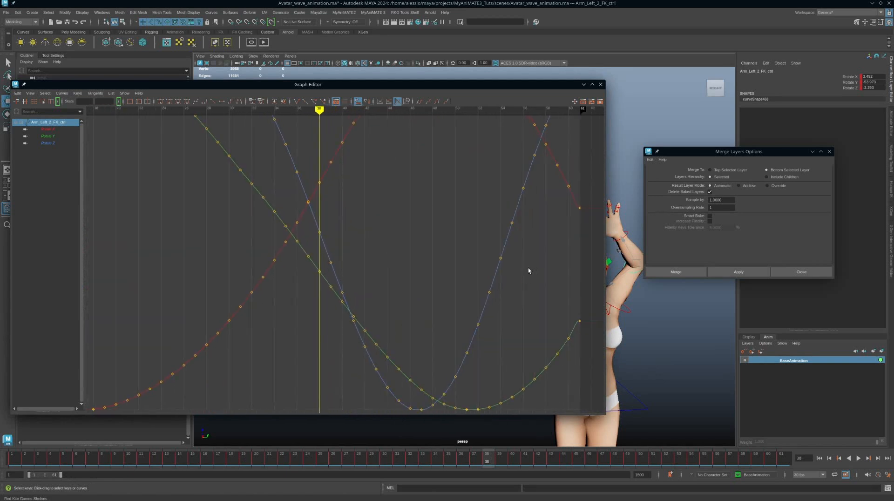
Adjust the frame-61 incoming tangents of the Rotate Y, X and Z curves
alt+middle_drag(529, 270, 329, 253)
scroll(346, 261, up, 8)
scroll(346, 261, down, 4)
drag(390, 318, 446, 356)
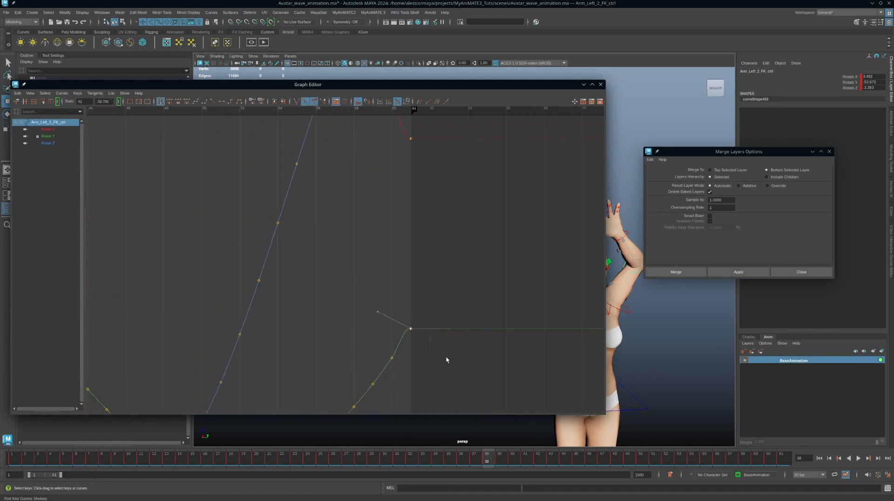
drag(392, 302, 381, 353)
middle_drag(368, 322, 380, 354)
alt+middle_drag(385, 235, 395, 287)
drag(457, 222, 404, 251)
middle_drag(382, 222, 514, 408)
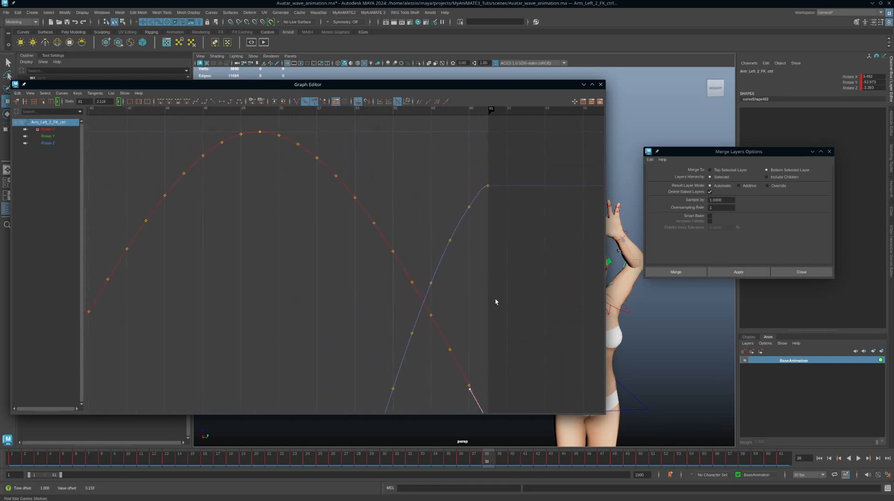
drag(482, 175, 508, 204)
middle_drag(447, 212, 450, 226)
Reshape the frame-1 Rotate Z tangent to lead smoothly into the wave
alt+middle_drag(208, 286, 478, 258)
alt+right_drag(478, 257, 420, 261)
alt+middle_drag(227, 259, 401, 246)
alt+right_drag(298, 254, 363, 252)
alt+middle_drag(400, 220, 356, 331)
drag(441, 241, 410, 209)
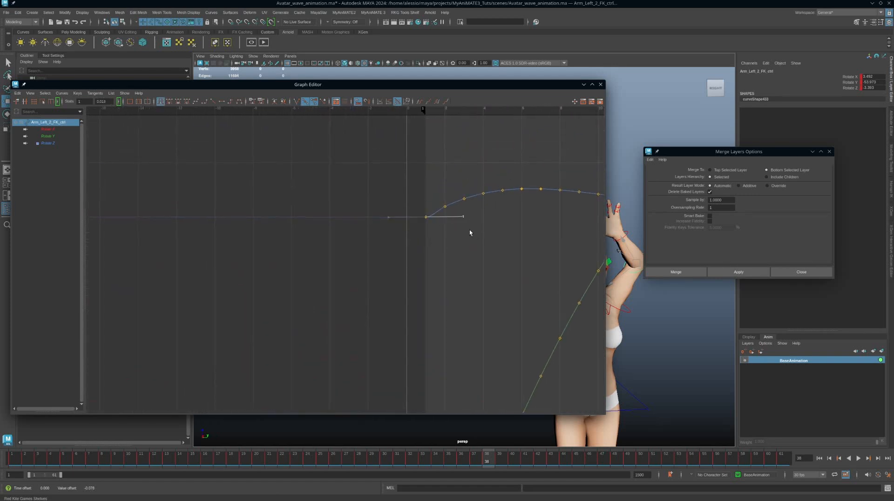
middle_drag(471, 209, 471, 209)
Steepen the frame-1 Rotate X and Y tangents, frame all curves, and loop playback
alt+right_drag(510, 280, 441, 291)
alt+middle_drag(421, 296, 461, 248)
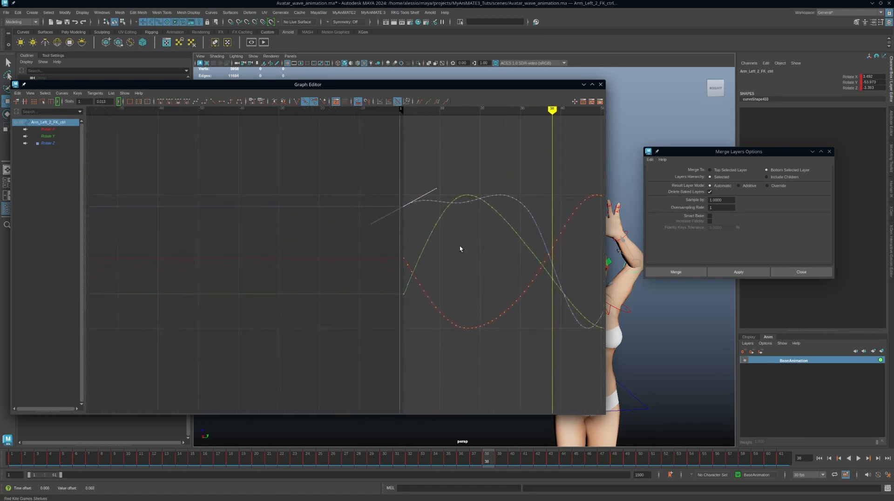
alt+right_drag(330, 253, 396, 253)
alt+middle_drag(479, 239, 431, 249)
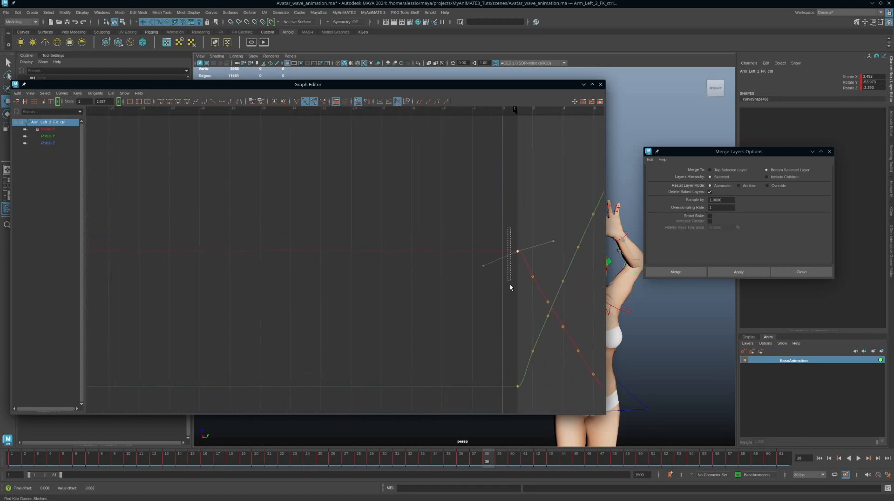
middle_drag(540, 261, 515, 290)
alt+middle_drag(533, 325, 487, 270)
drag(439, 310, 494, 357)
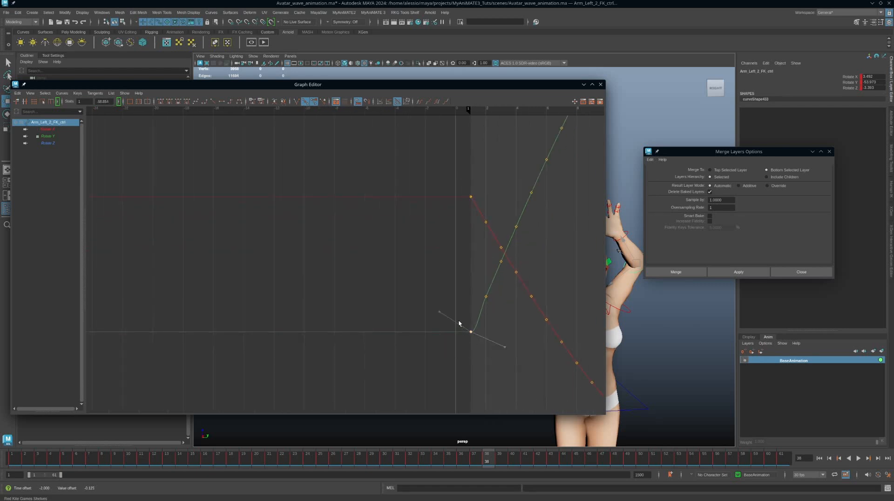
middle_drag(508, 363, 504, 283)
key(a)
key(alt+v)
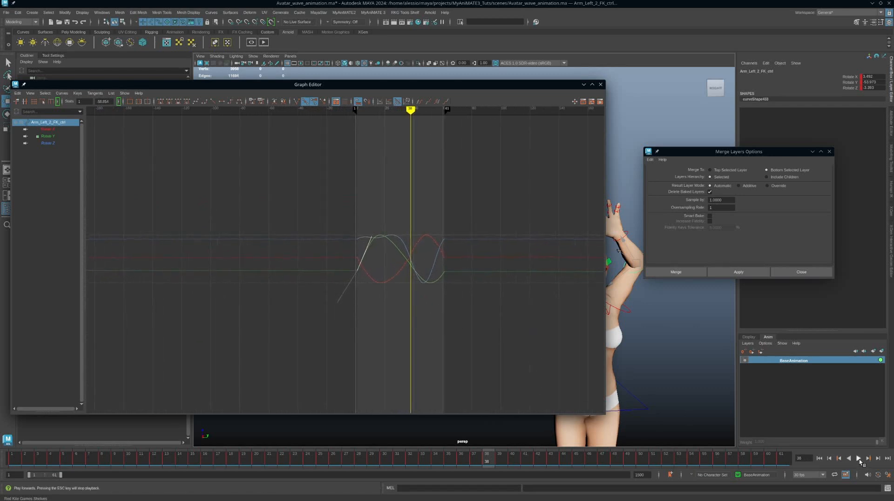
Narrow the Graph Editor, frame the character in the viewport, stop playback and orbit the camera
drag(605, 168, 417, 169)
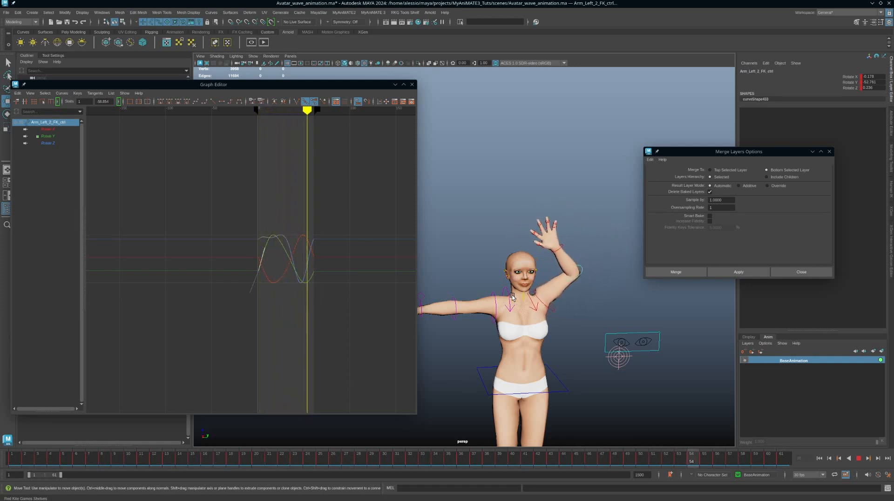
alt+middle_drag(580, 328, 592, 306)
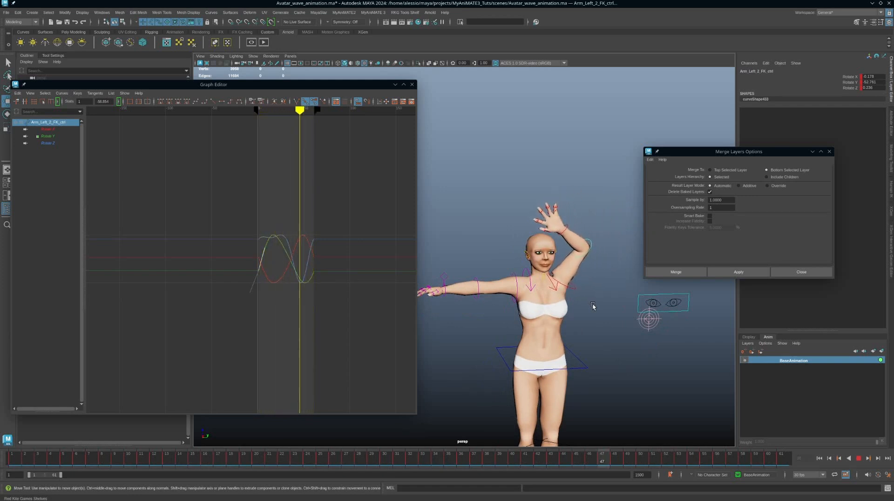
alt+right_drag(593, 305, 603, 297)
click(858, 458)
alt+drag(652, 377, 604, 340)
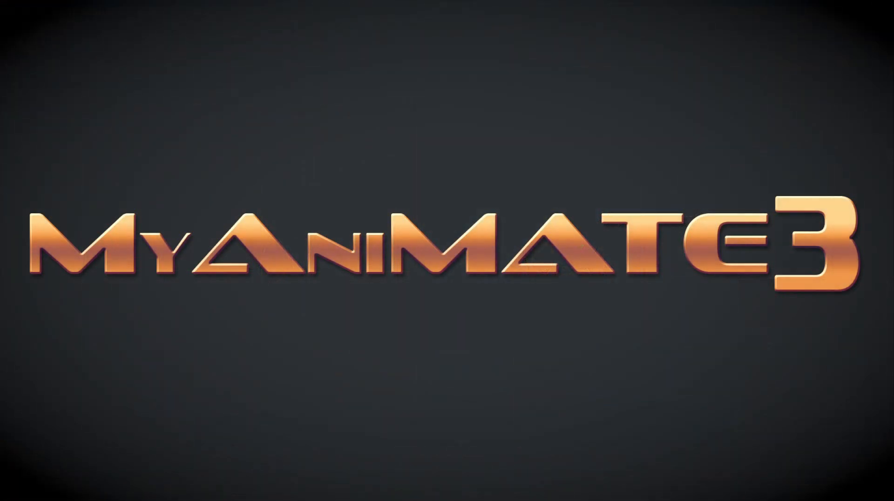